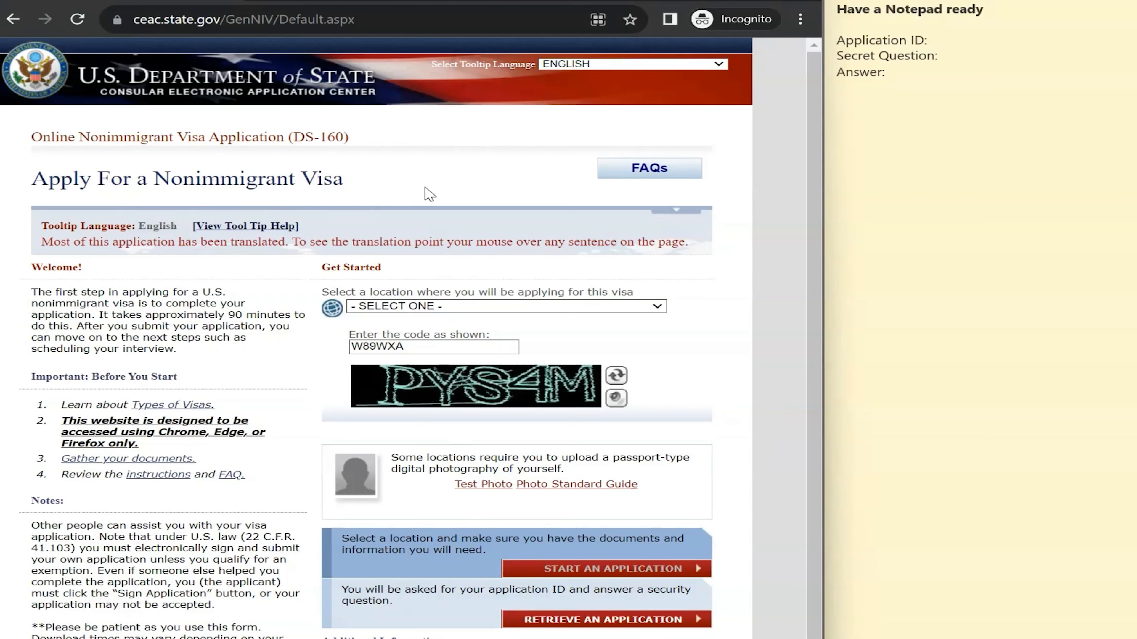
Select the page's web address and the sticky note's heading text
left_click(314, 20)
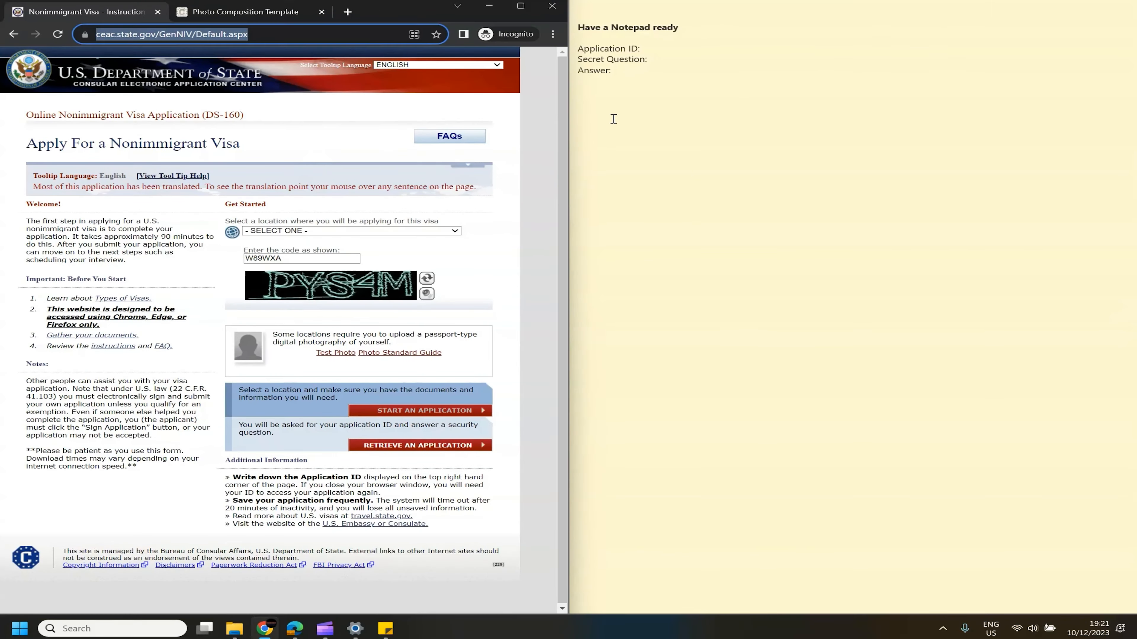
left_click(614, 119)
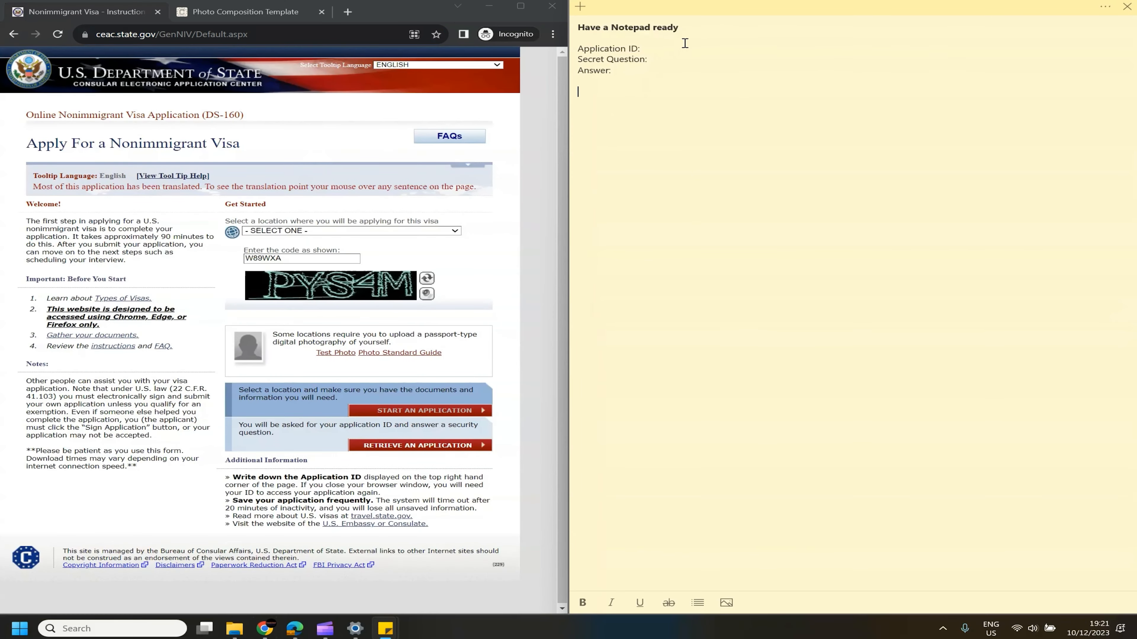
left_click_drag(680, 27, 569, 30)
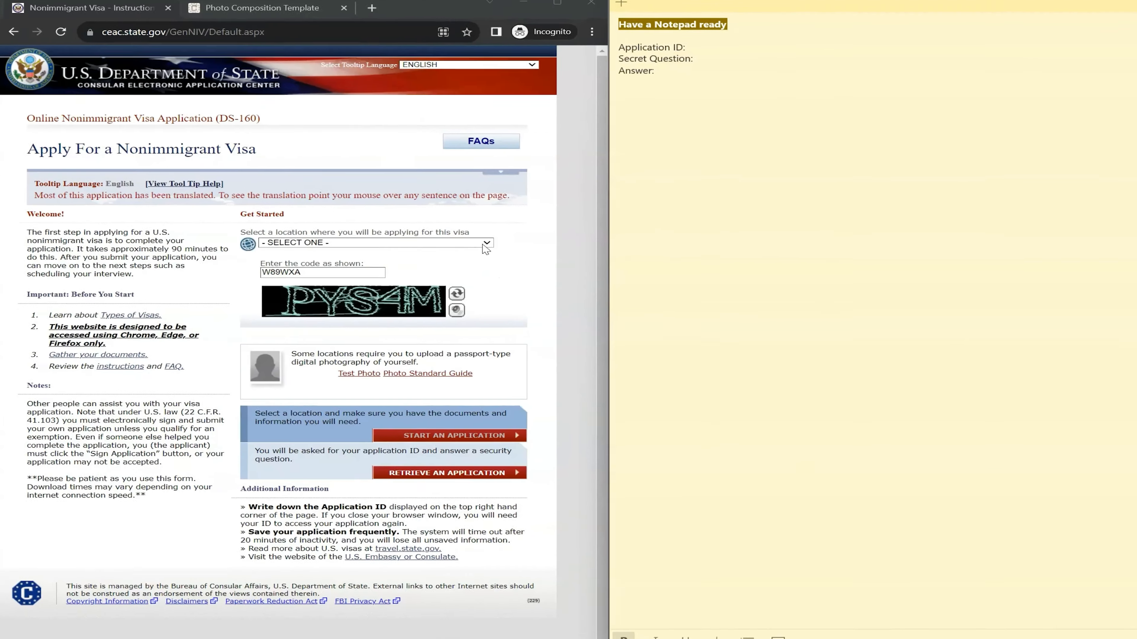
Choose GUYANA, GEORGETOWN as the application location
left_click(504, 234)
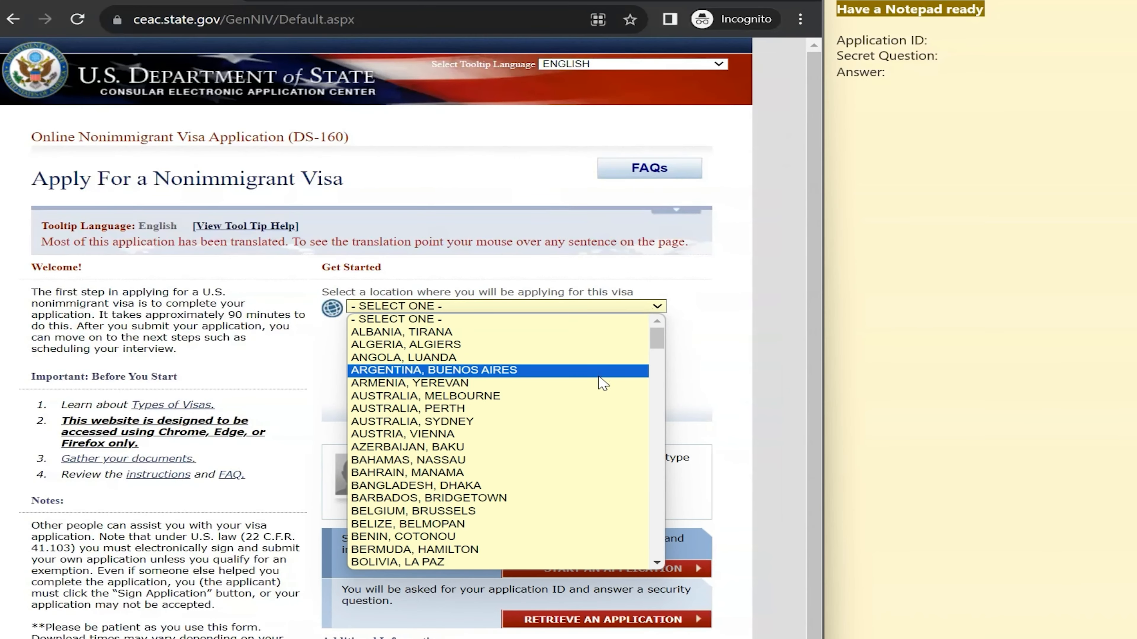
scroll(602, 384, "down", 15)
scroll(517, 414, "up", 1)
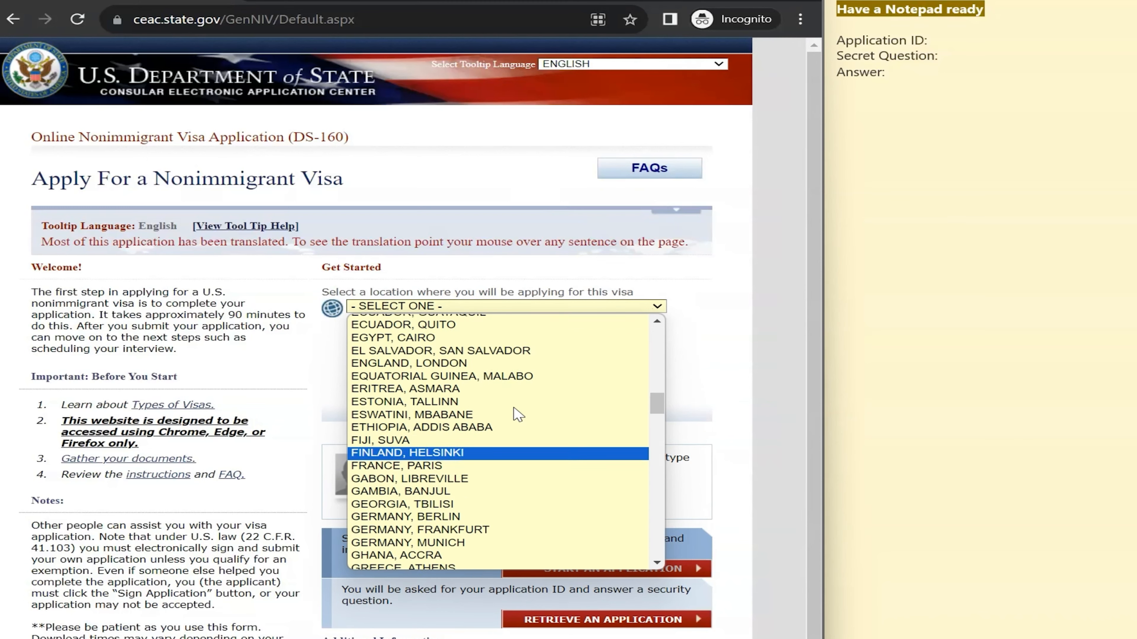
scroll(515, 414, "up", 3)
scroll(515, 416, "down", 4)
scroll(500, 487, "down", 4)
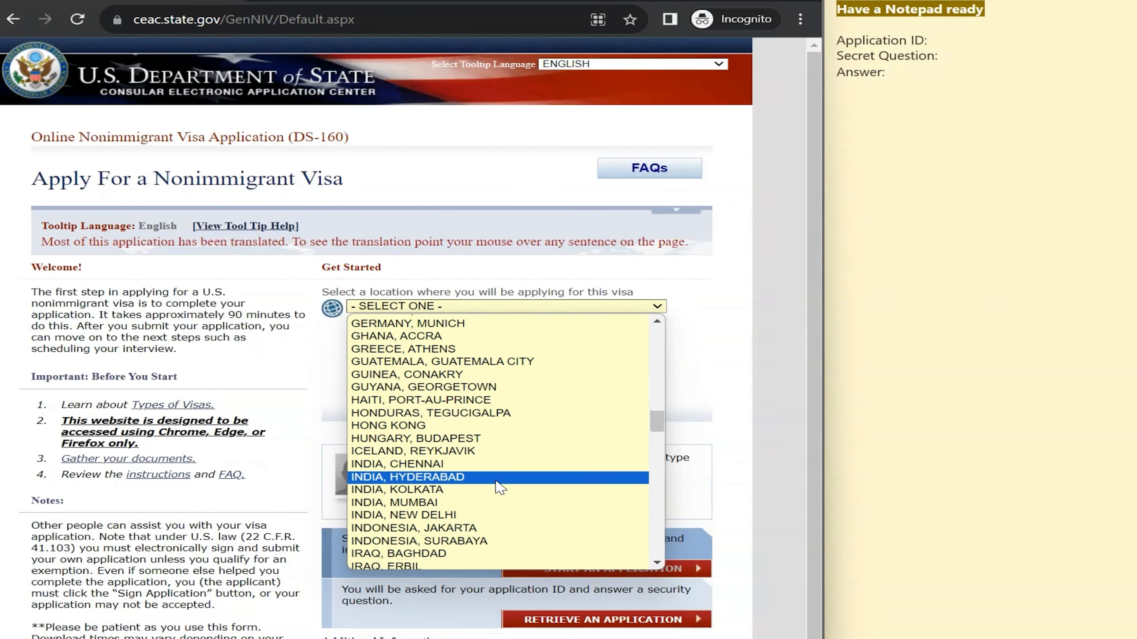
left_click(493, 388)
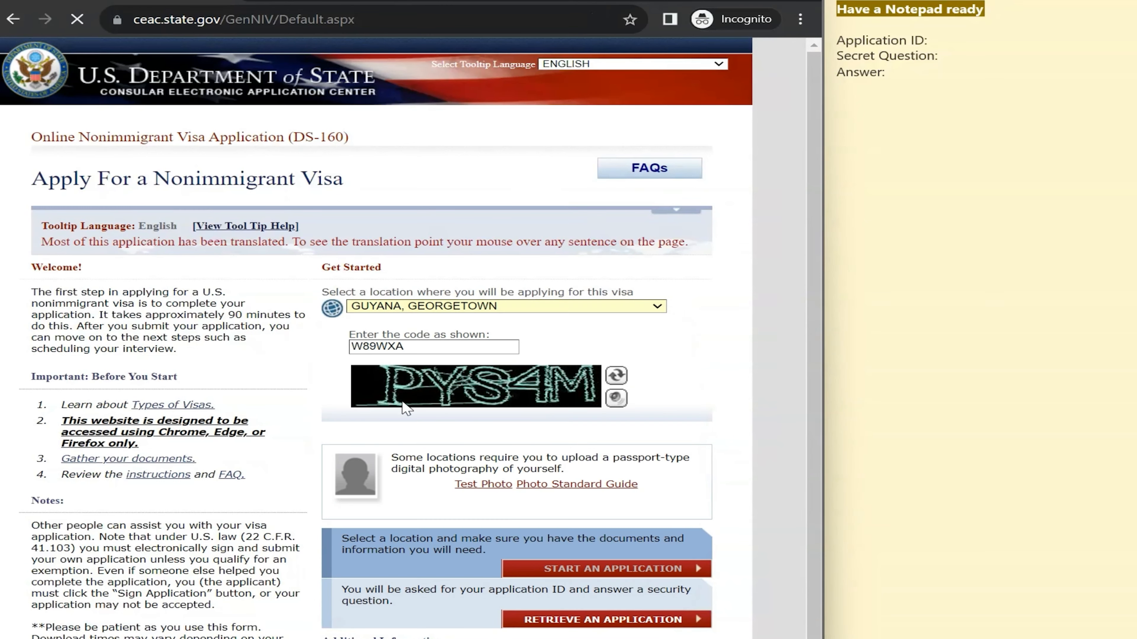
Clear the old security code and highlight the note about uploading a photo
left_click(461, 348)
key("ctrl+a")
key("BackSpace")
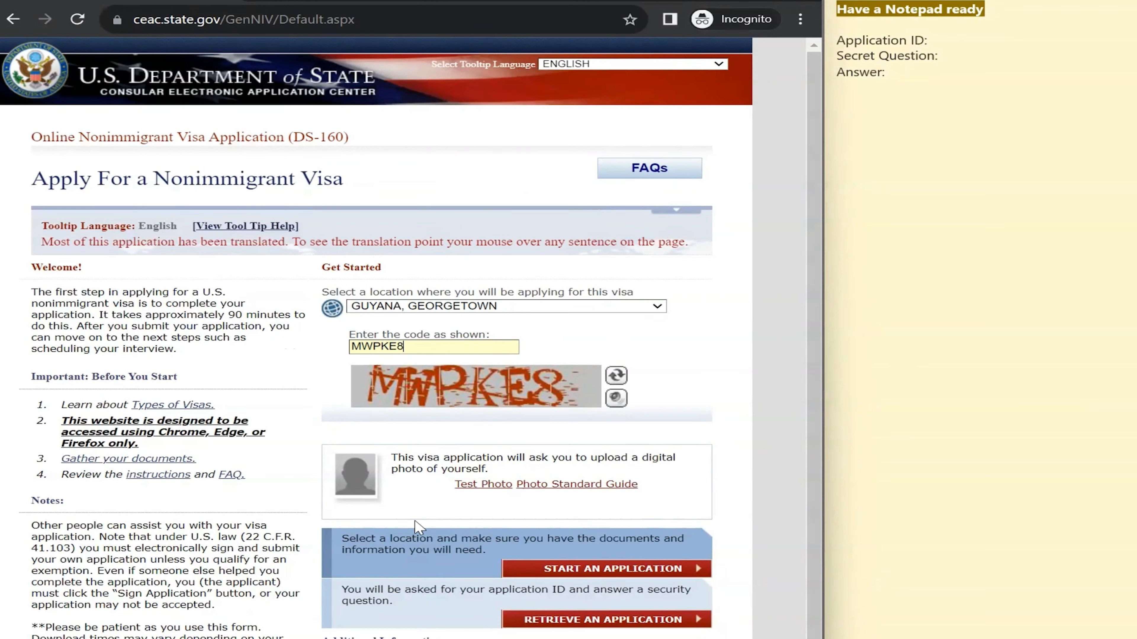
left_click_drag(389, 457, 494, 473)
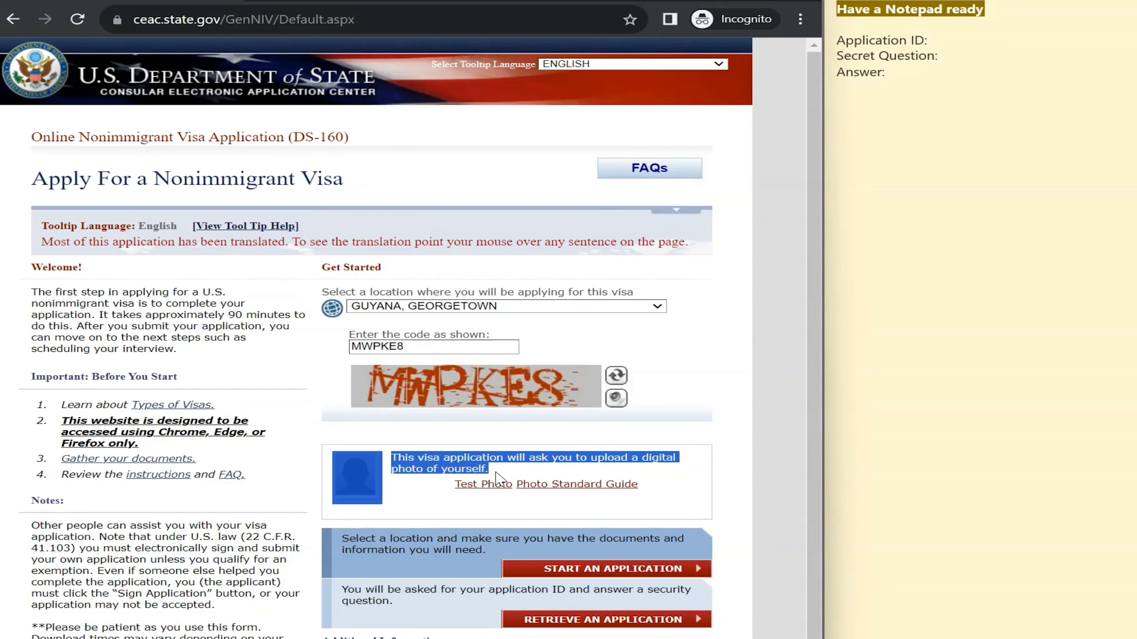
left_click(495, 473)
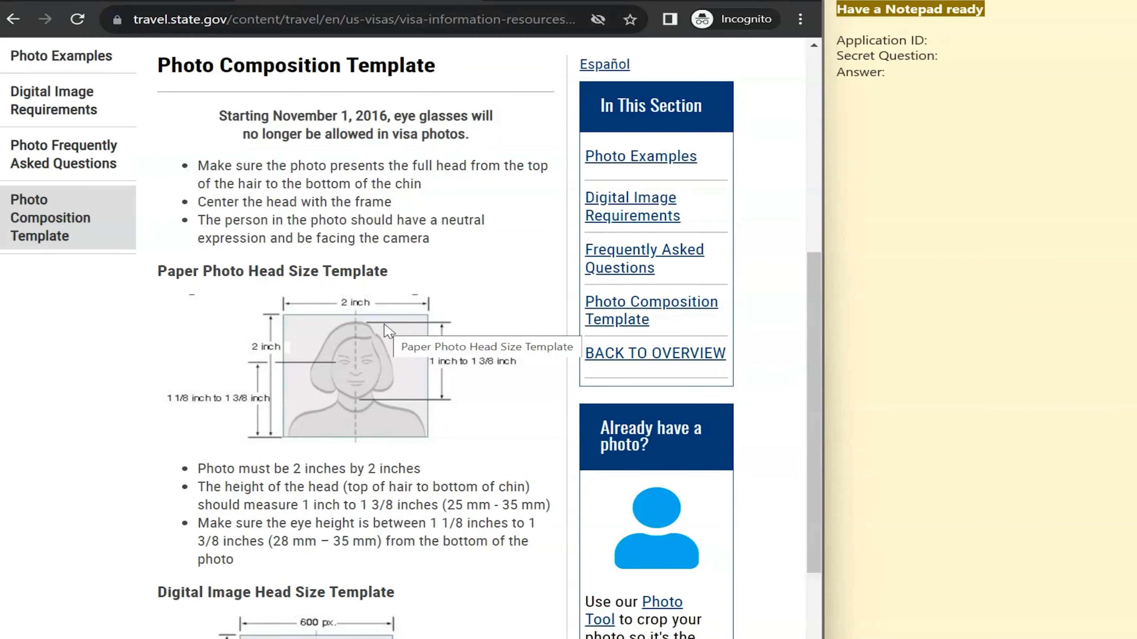
left_click(81, 1)
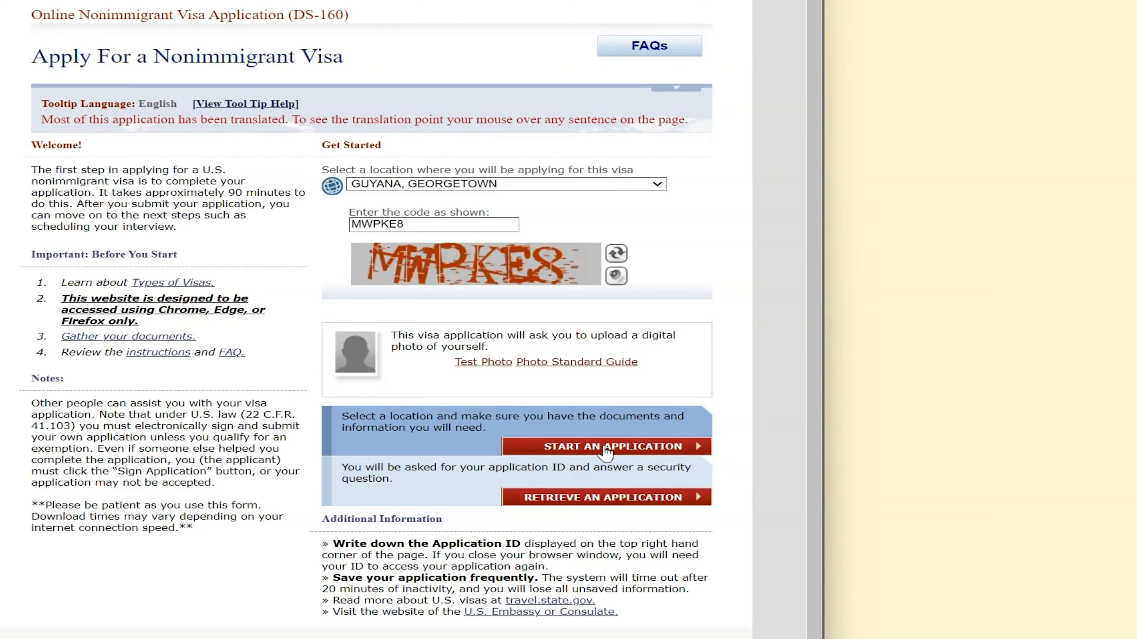
Start a new application and paste its Application ID beside 'Application ID' in the sticky note
left_click(605, 448)
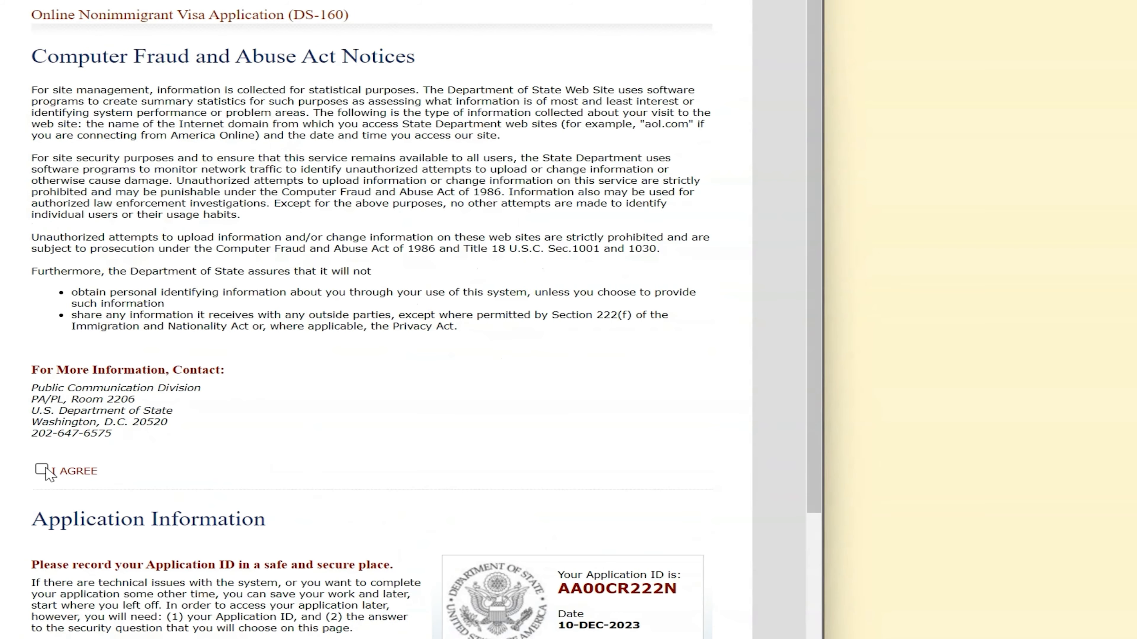
scroll(550, 289, "down", 3)
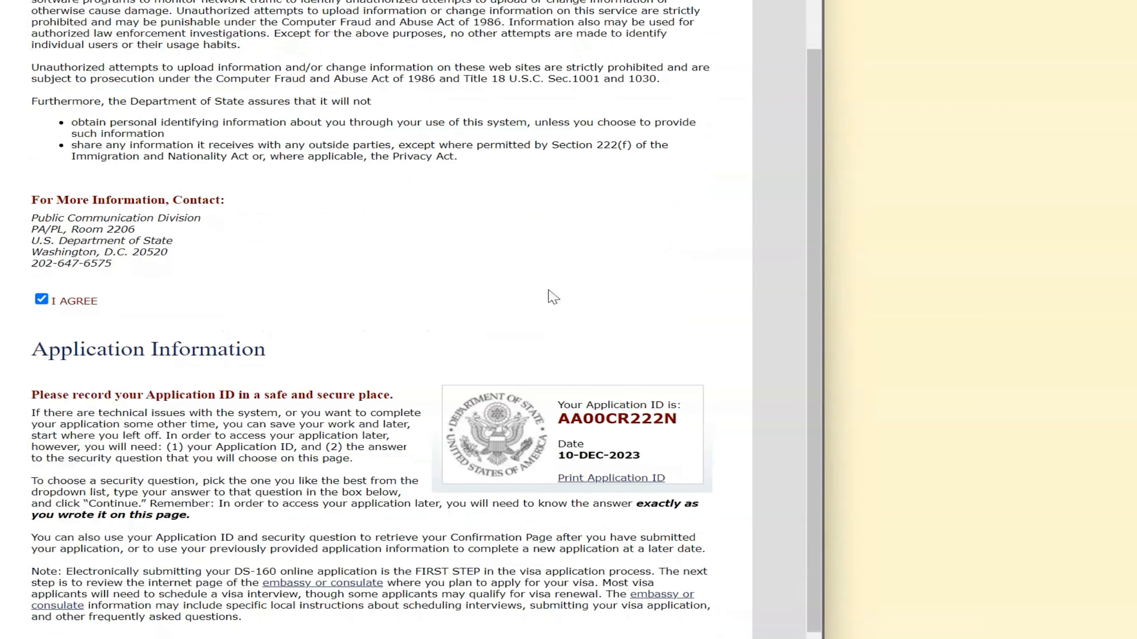
scroll(501, 291, "down", 2)
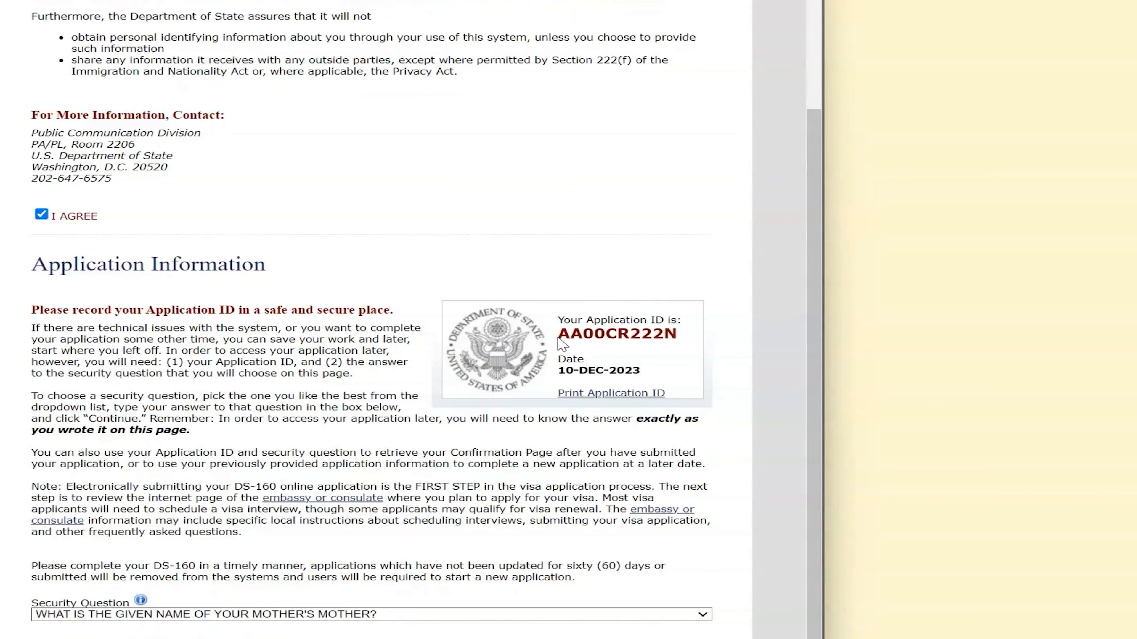
left_click_drag(559, 341, 685, 343)
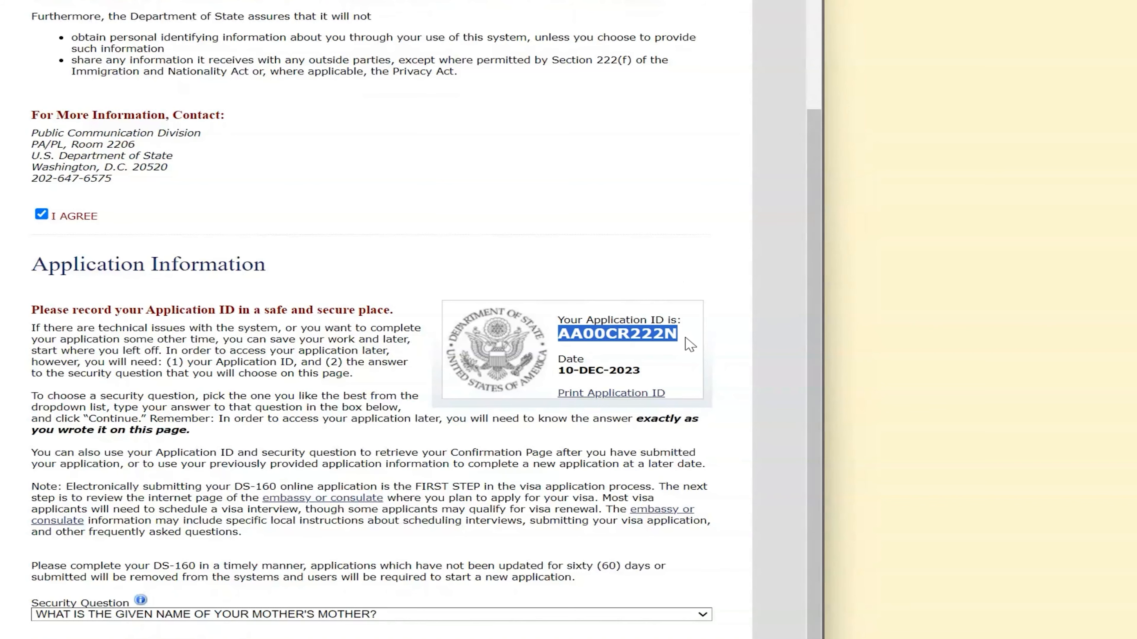
right_click(622, 338)
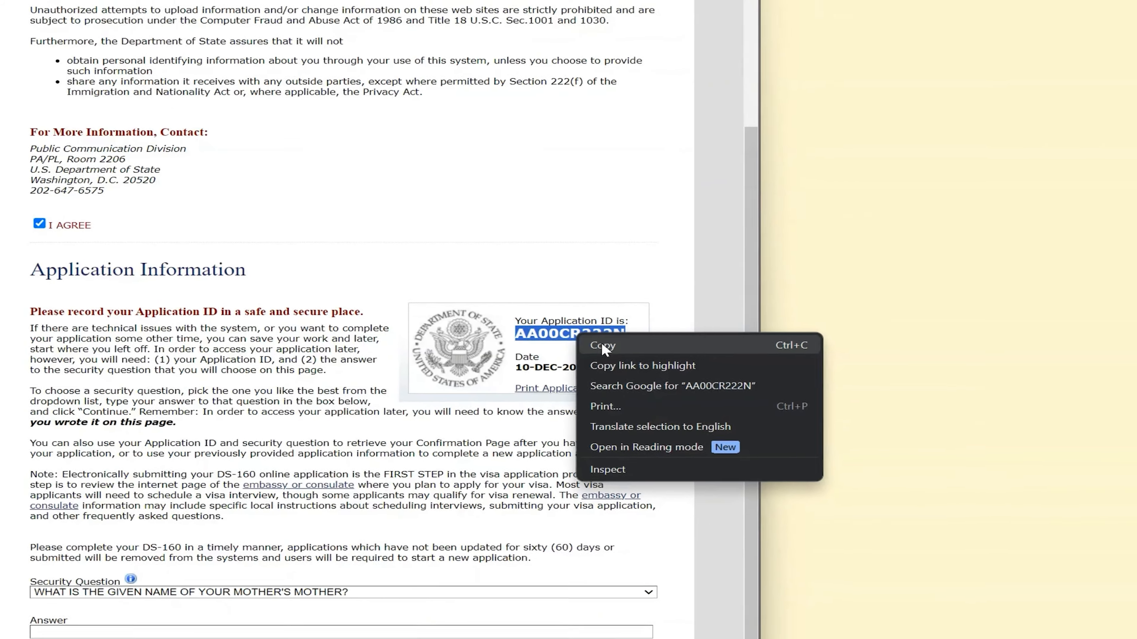
left_click(604, 346)
right_click(661, 48)
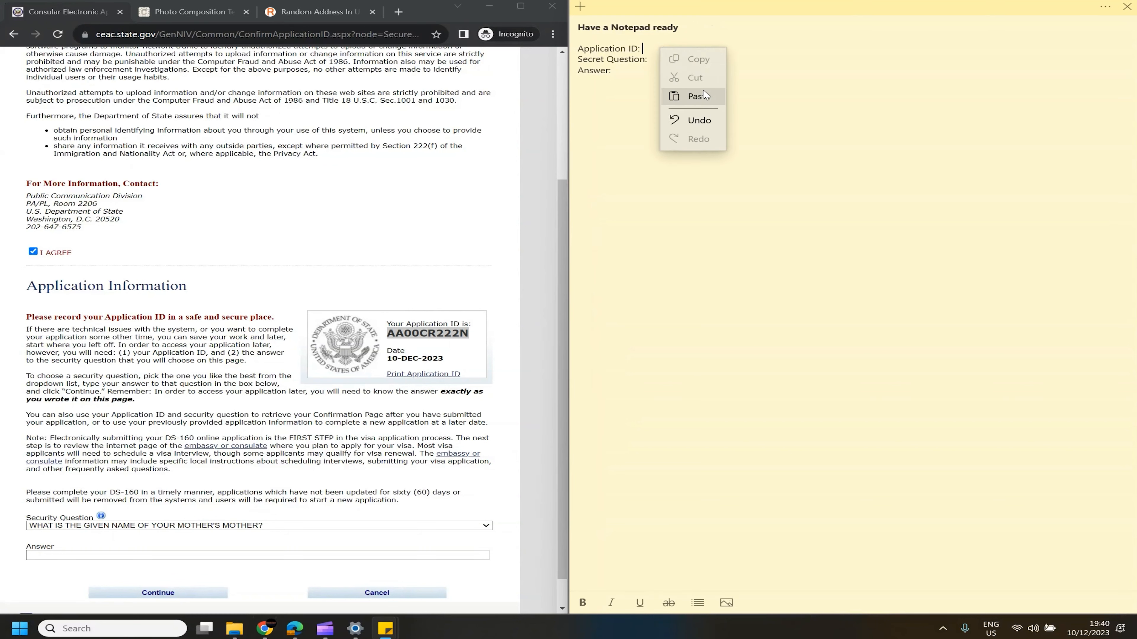
left_click(704, 95)
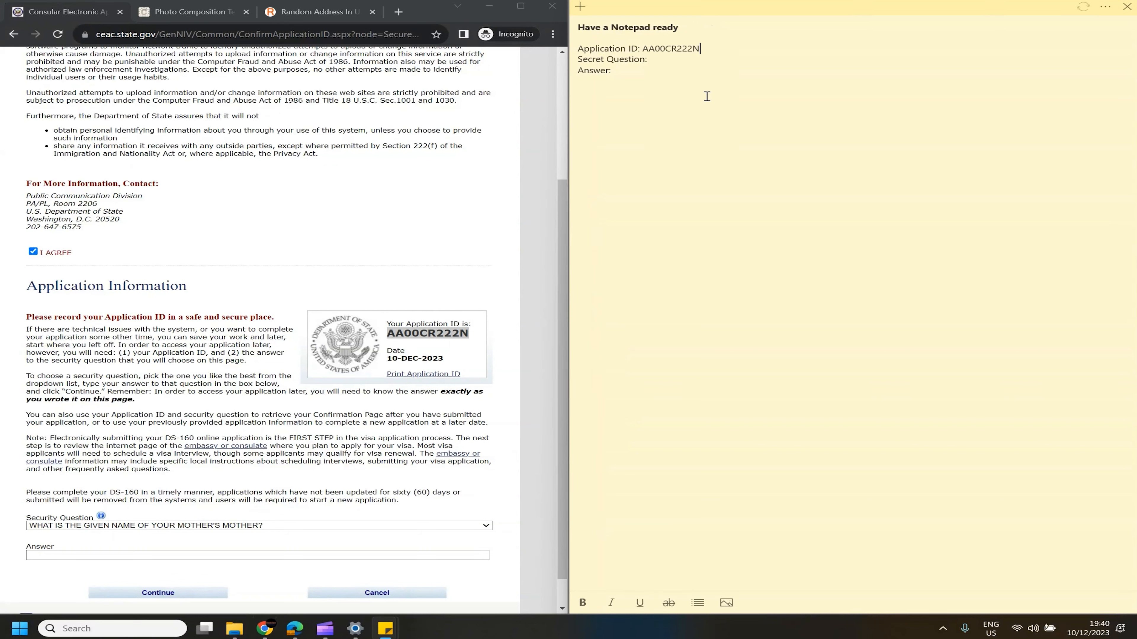
left_click(429, 344)
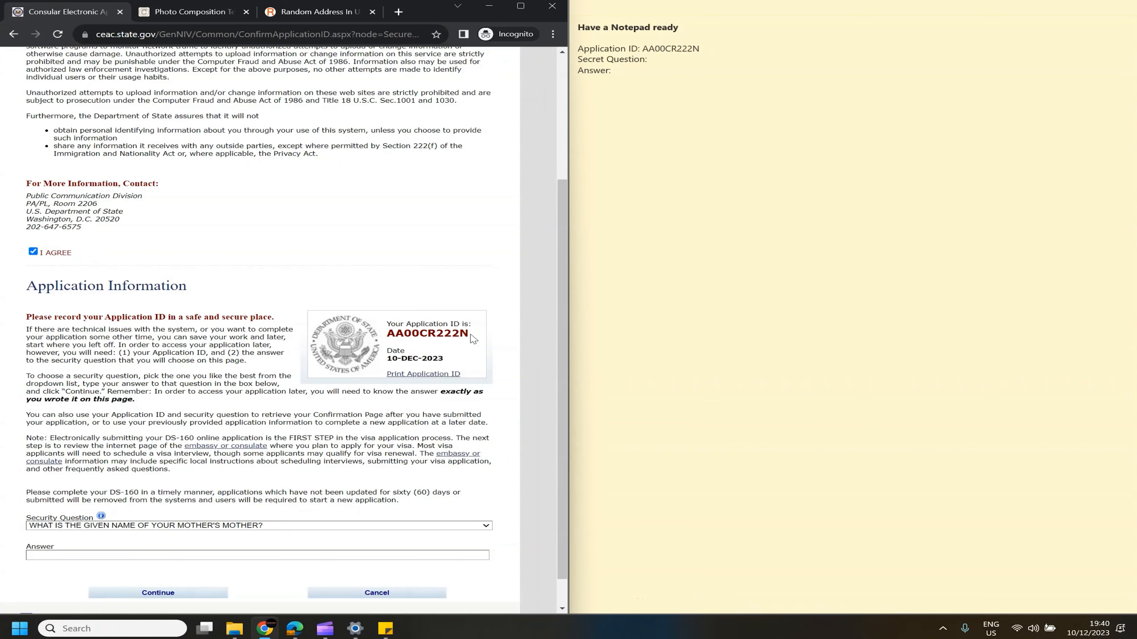
scroll(307, 408, "down", 1)
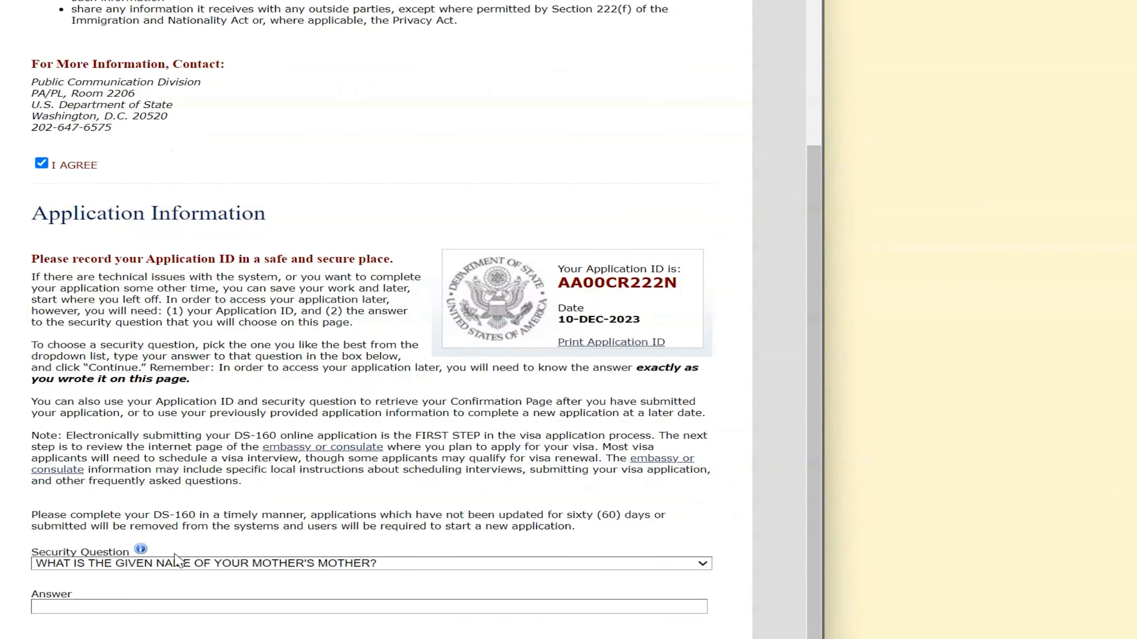
Pick the mother's mother given-name security question, enter the answer, and continue to Personal Information 1
left_click(176, 562)
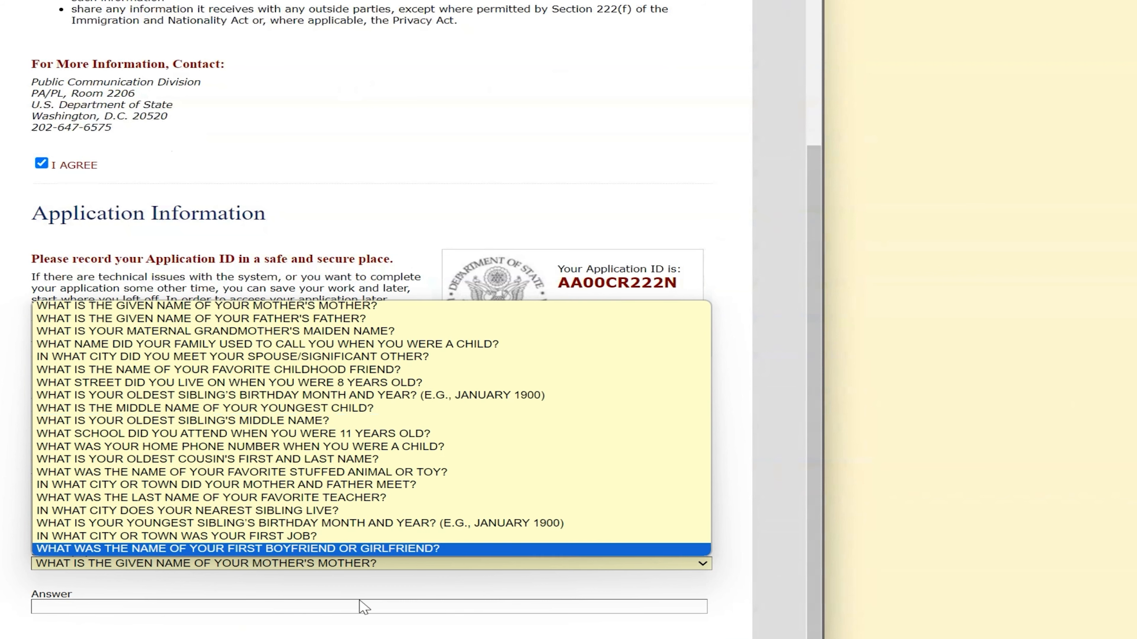
left_click(380, 309)
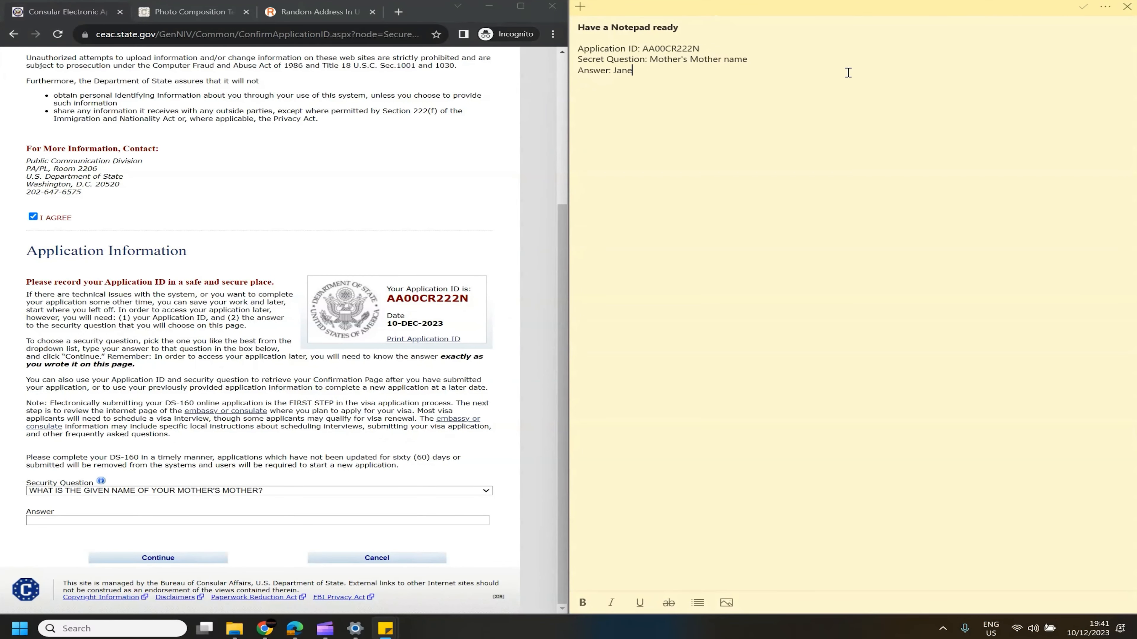
left_click(214, 519)
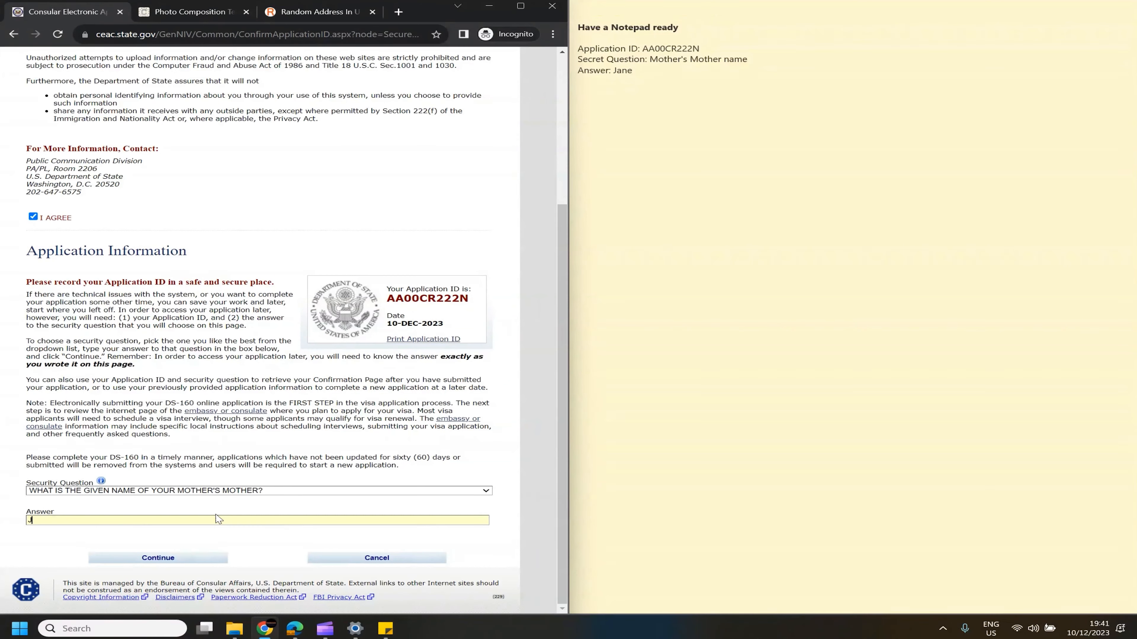
left_click(202, 558)
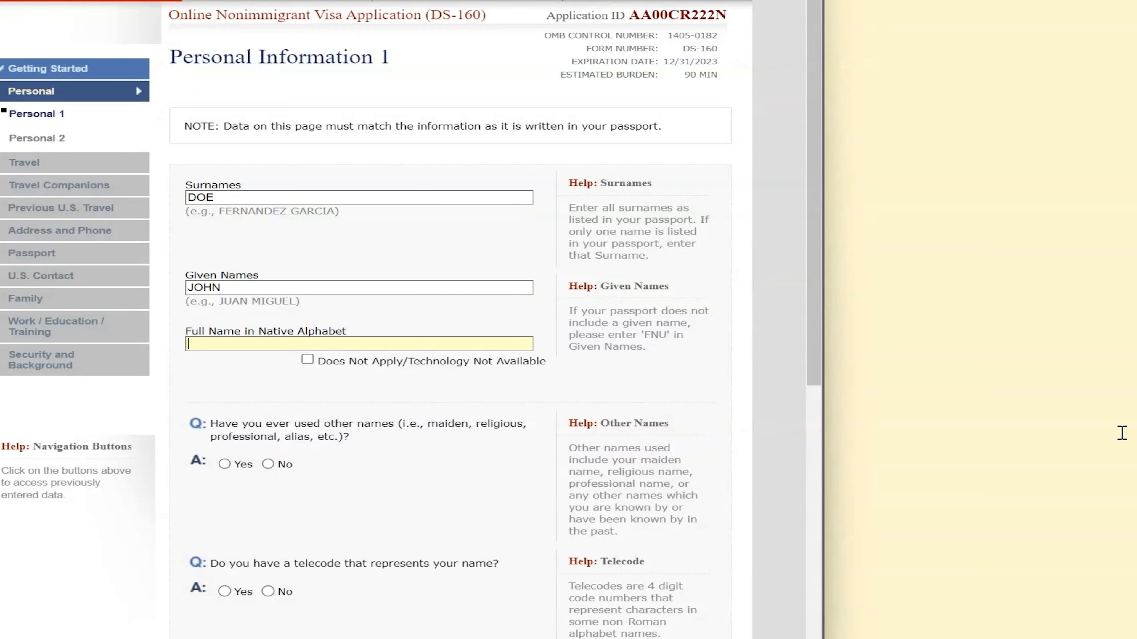
Mark the native-alphabet full name as not applicable and answer No to a name telecode
left_click(307, 360)
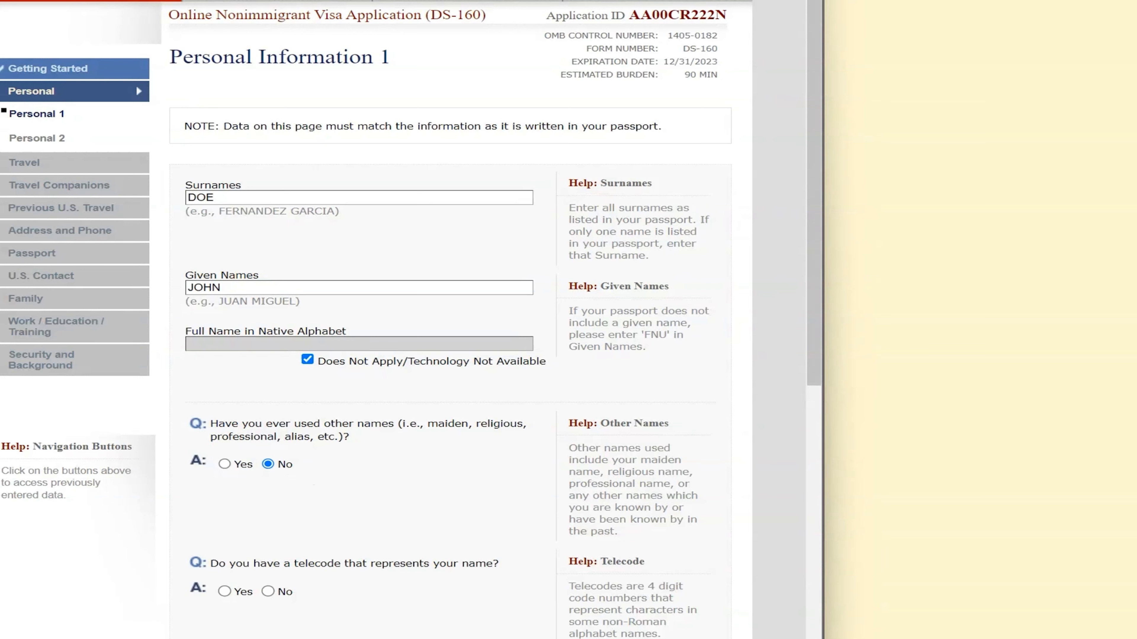
scroll(337, 548, "down", 4)
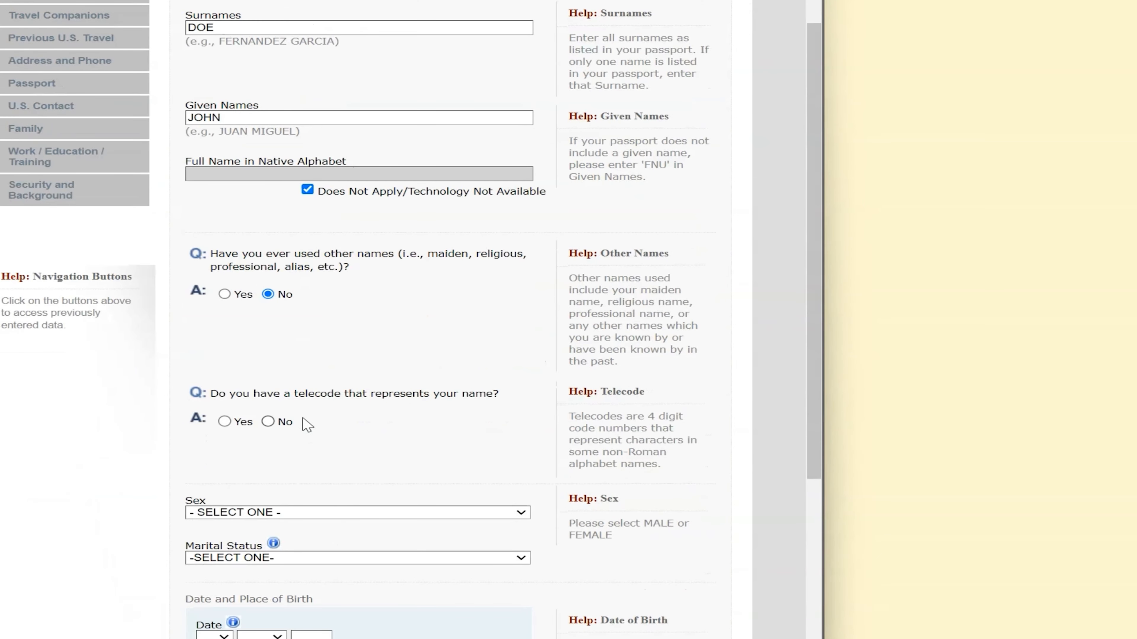
left_click(268, 422)
scroll(333, 489, "down", 9)
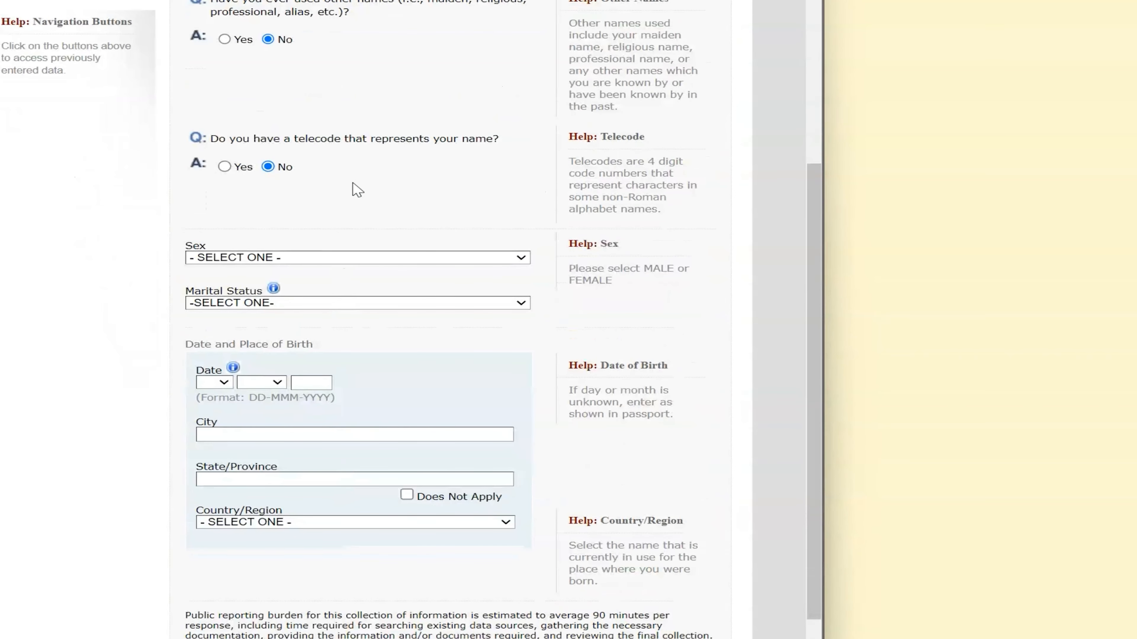
Set sex to MALE and marital status to SINGLE
left_click(332, 259)
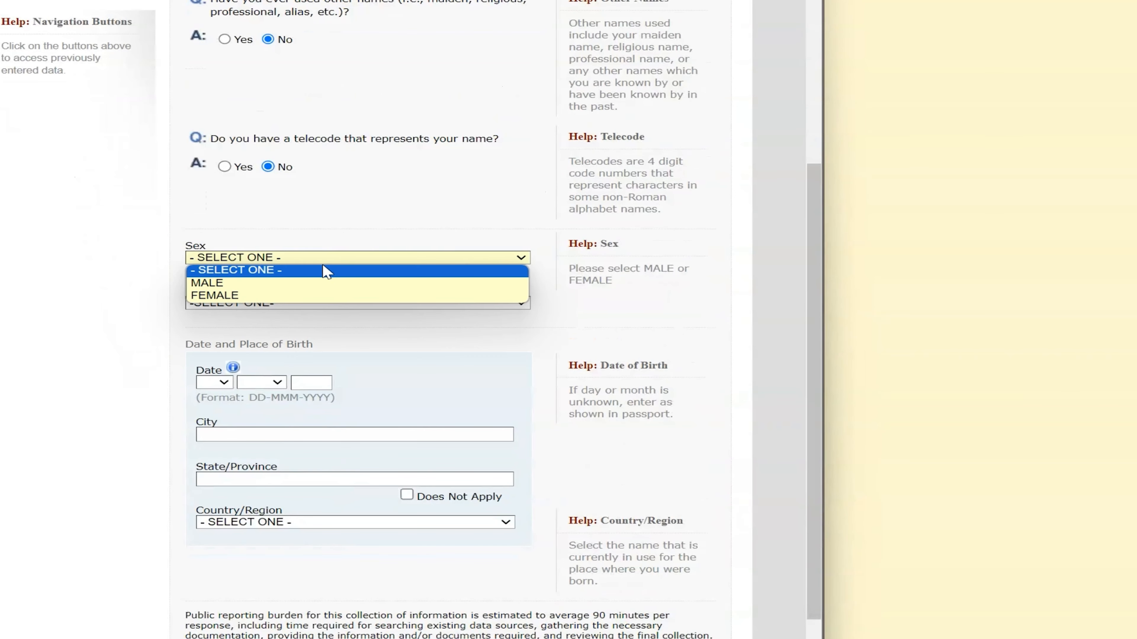
left_click(304, 285)
left_click(332, 304)
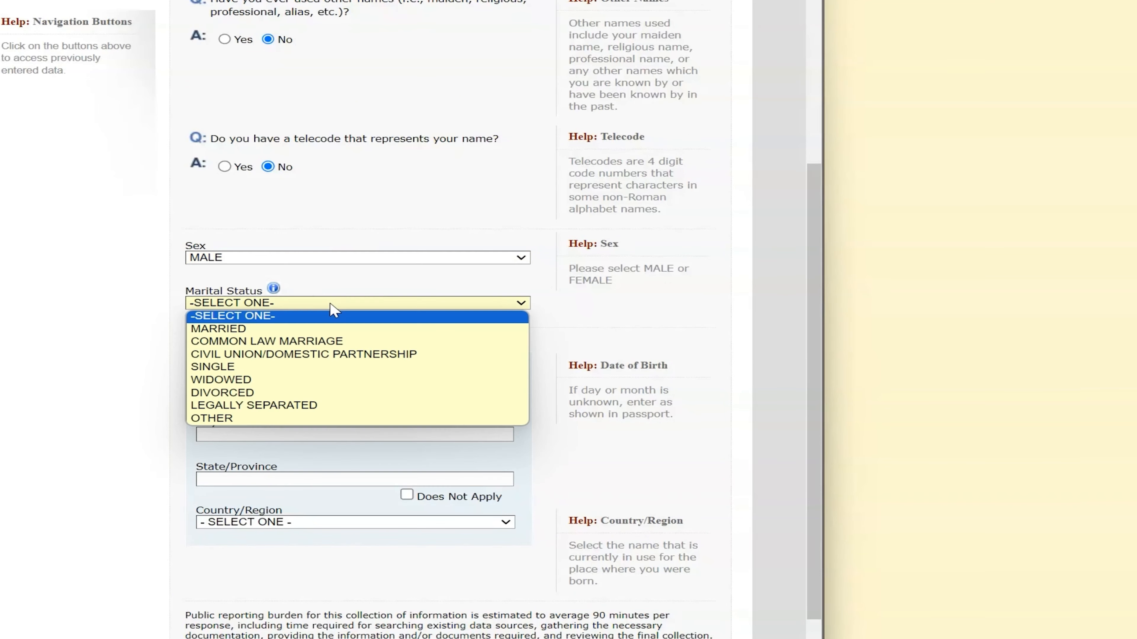
left_click(303, 371)
scroll(448, 371, "down", 4)
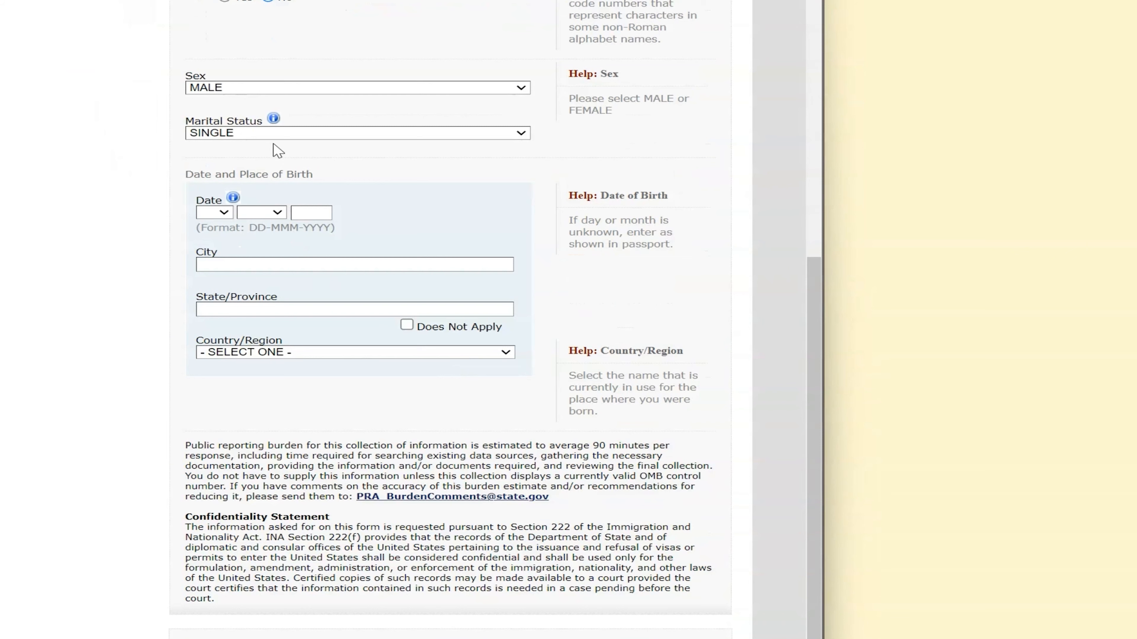
left_click(275, 134)
left_click(263, 158)
scroll(291, 335, "down", 1)
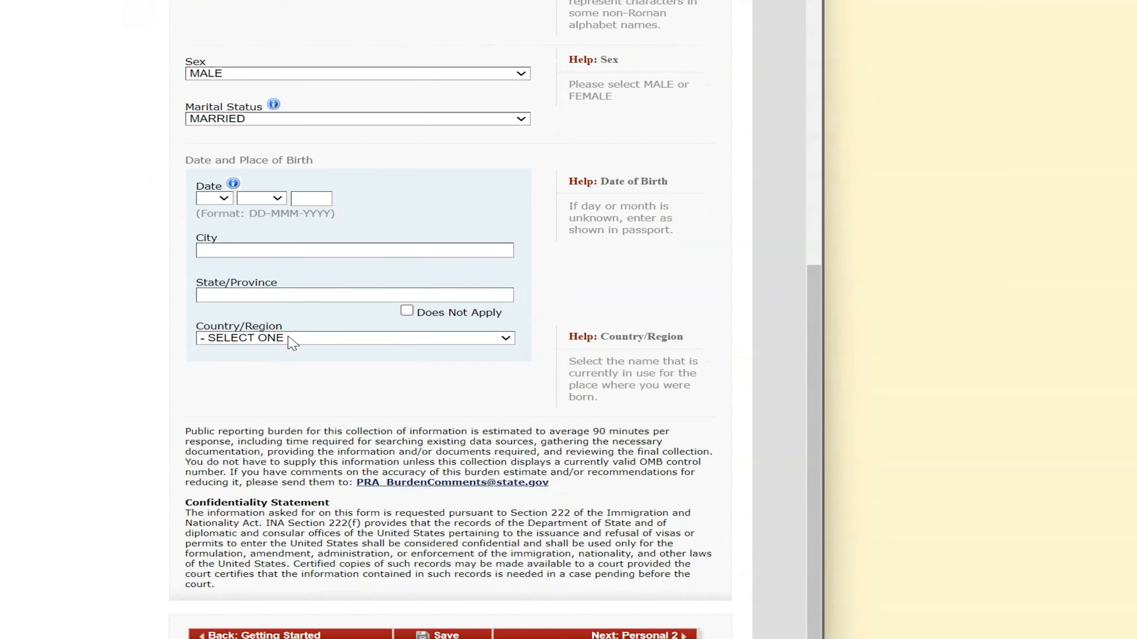
scroll(299, 330, "up", 4)
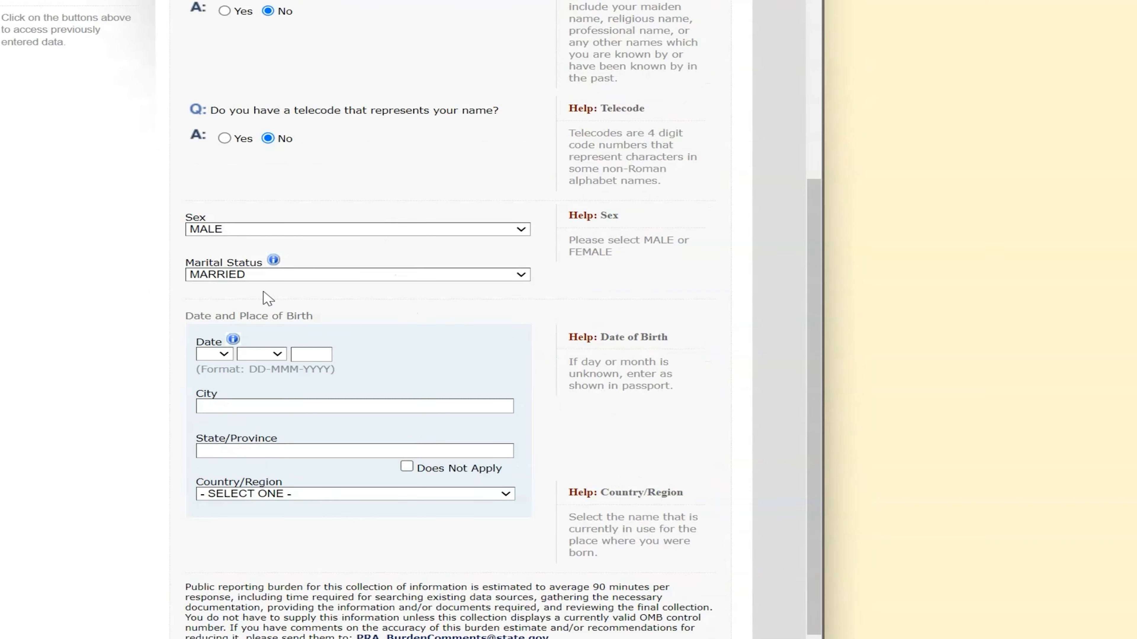
left_click(282, 276)
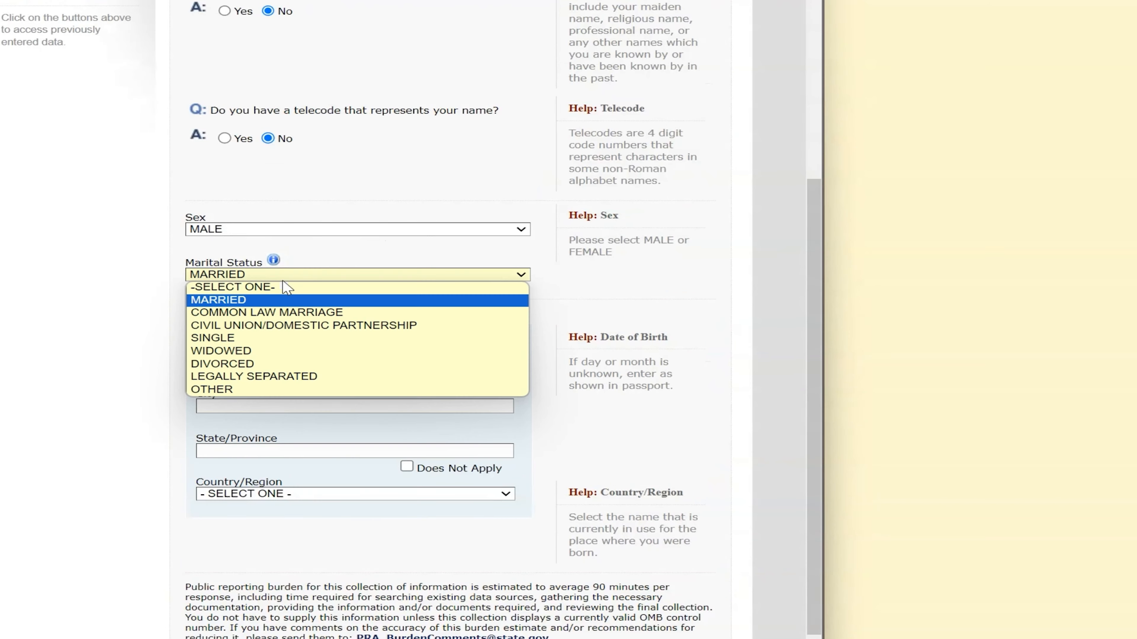
left_click(268, 338)
Set the birth day to 01 and birth month to FEB
left_click(225, 354)
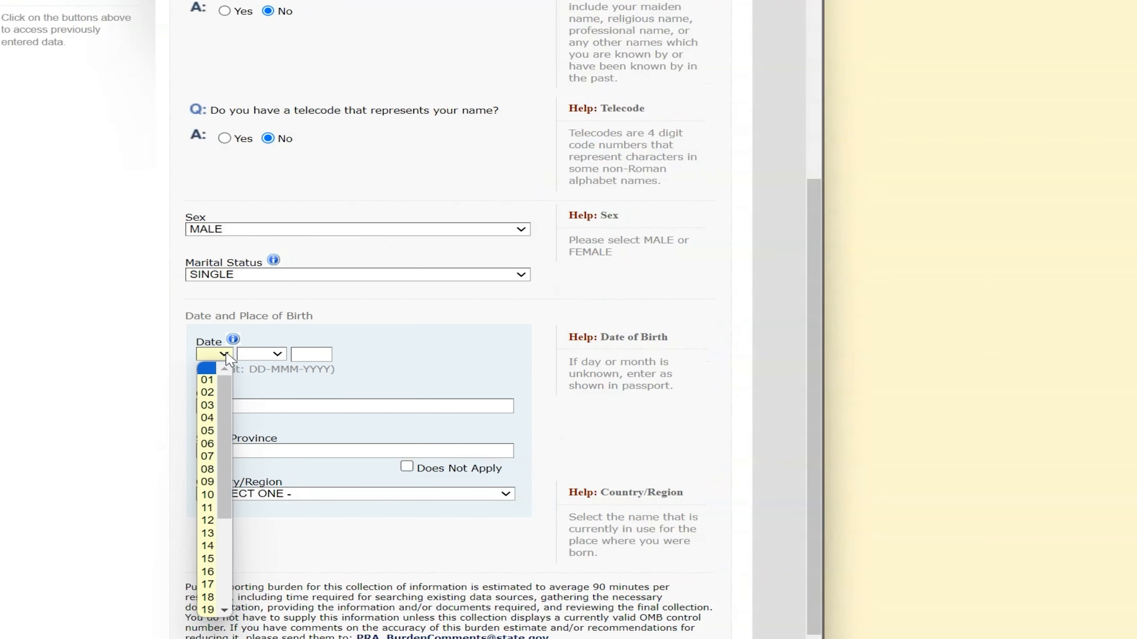
left_click(206, 380)
left_click(277, 354)
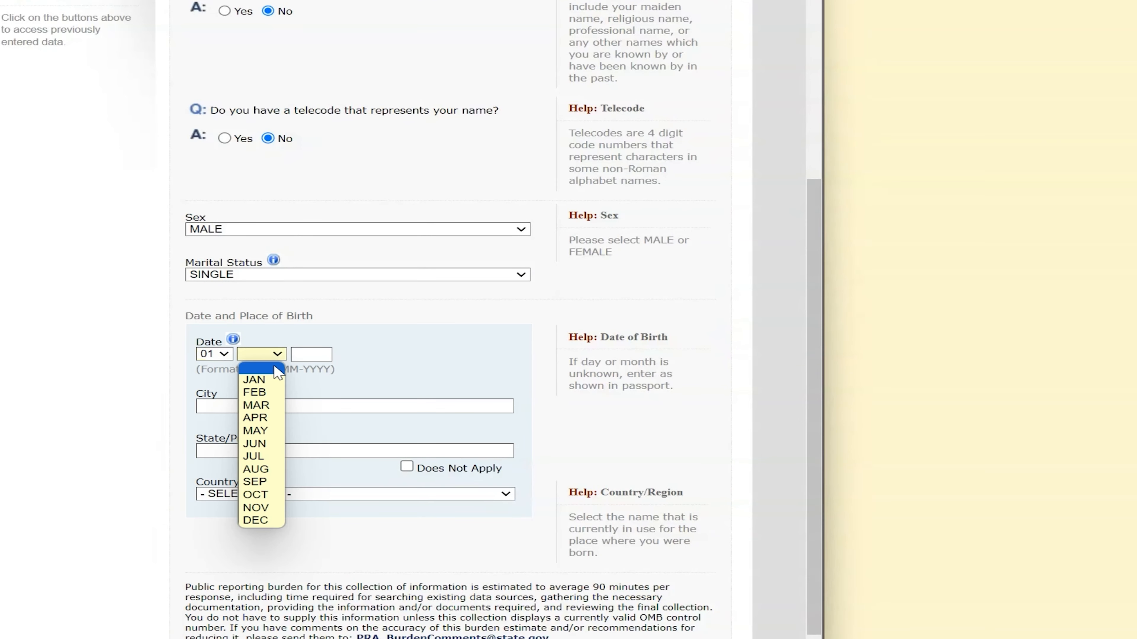
left_click(264, 393)
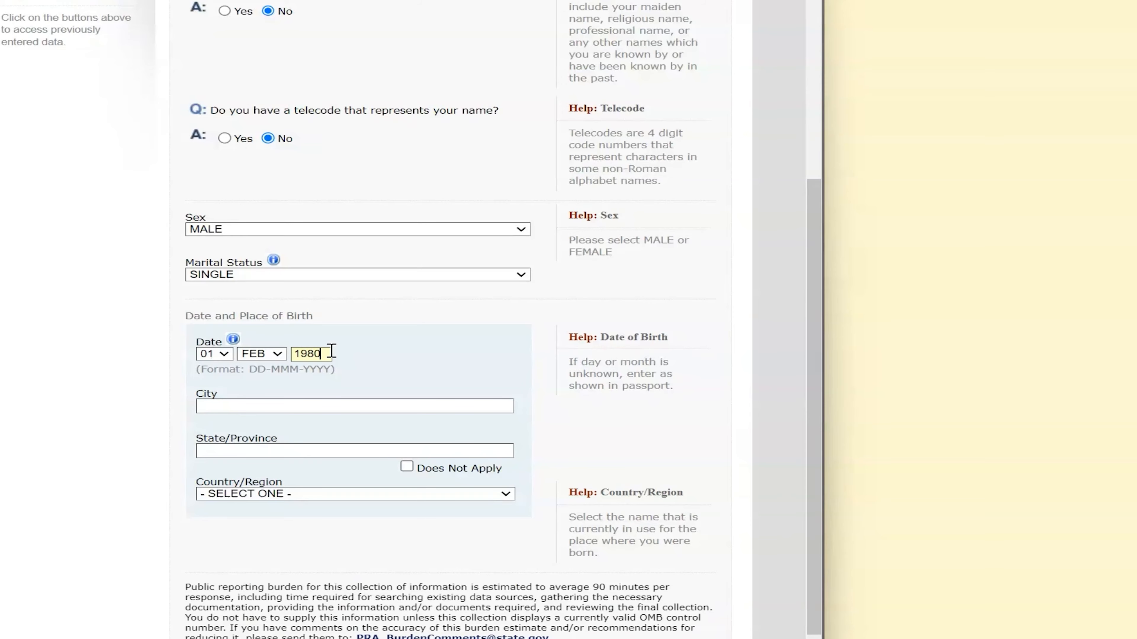
Enter GEORGETOWN as the city of birth and mark state/province as not applicable
left_click(937, 33)
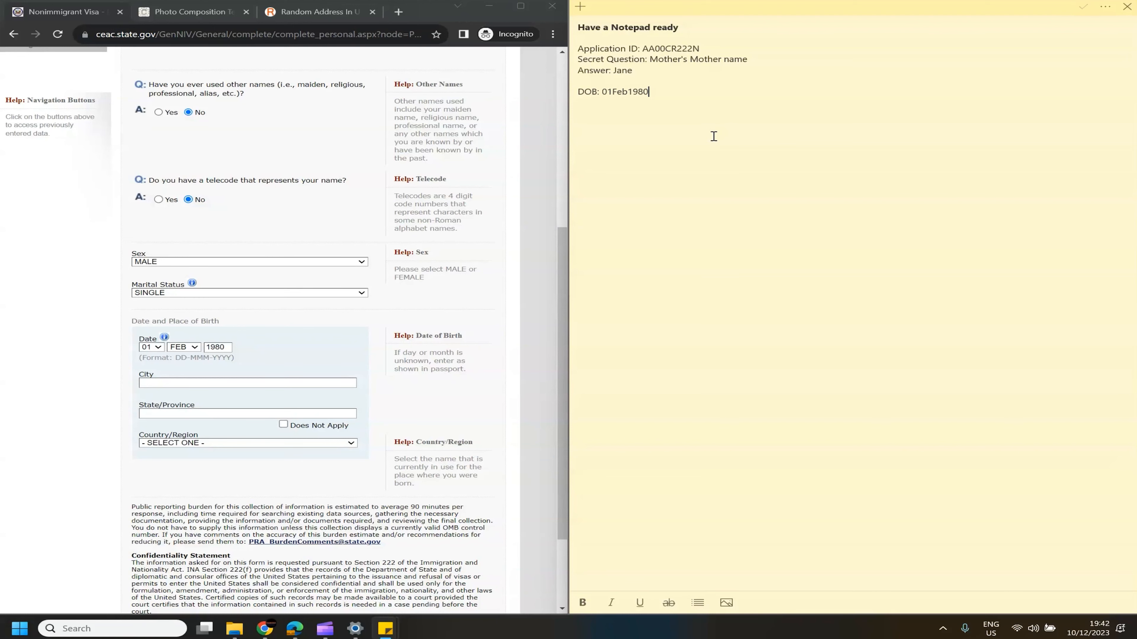
left_click(215, 384)
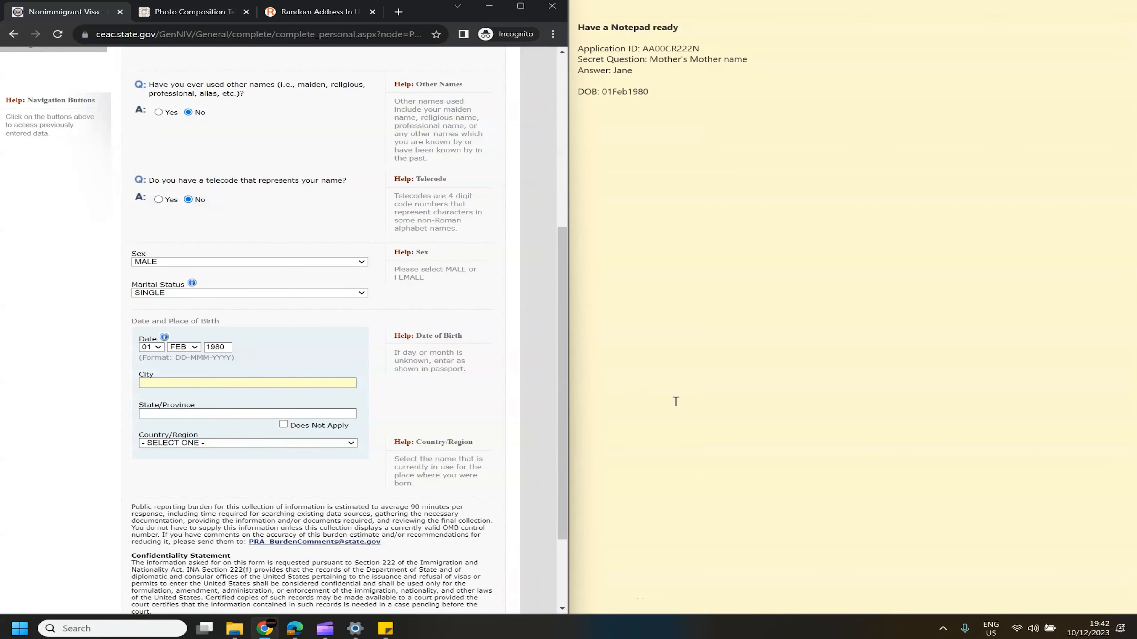
type("GEORG")
type("ETOWN")
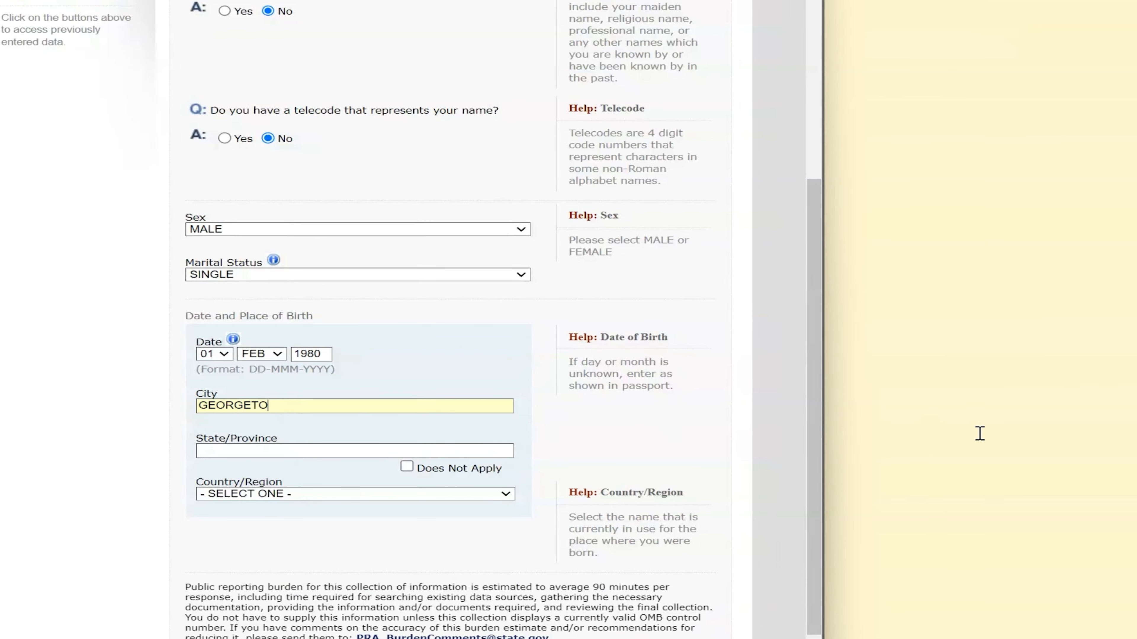
key("Tab")
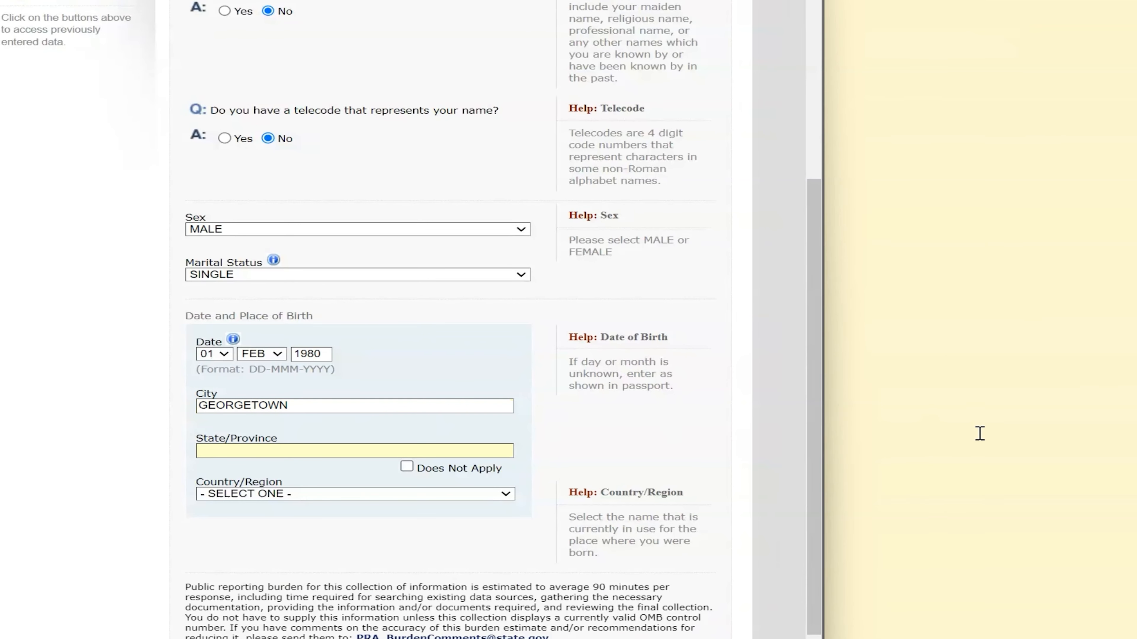
left_click(407, 467)
Choose GUYANA as the country of birth and move on to Personal Information 2
left_click(482, 501)
scroll(363, 392, "down", 20)
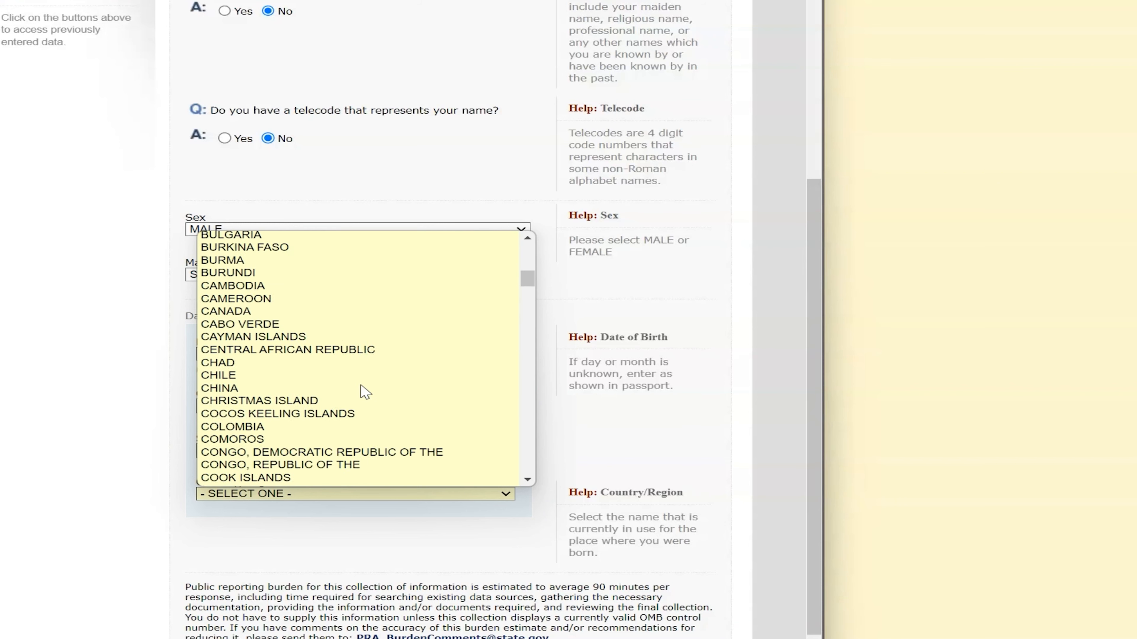
scroll(365, 393, "down", 1)
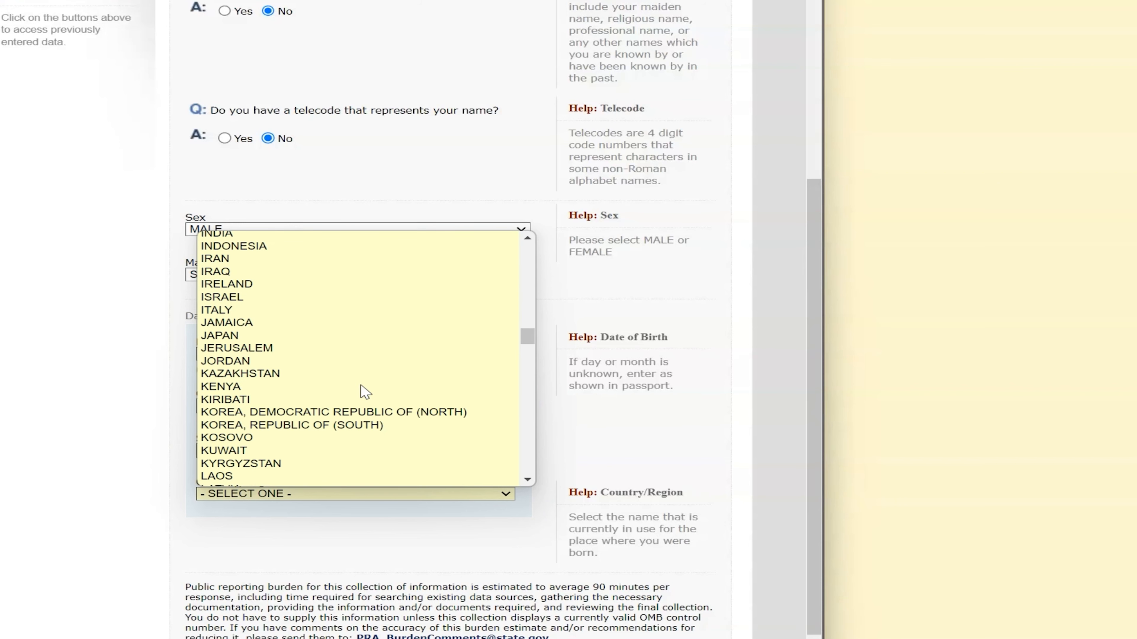
scroll(365, 393, "up", 7)
left_click(289, 433)
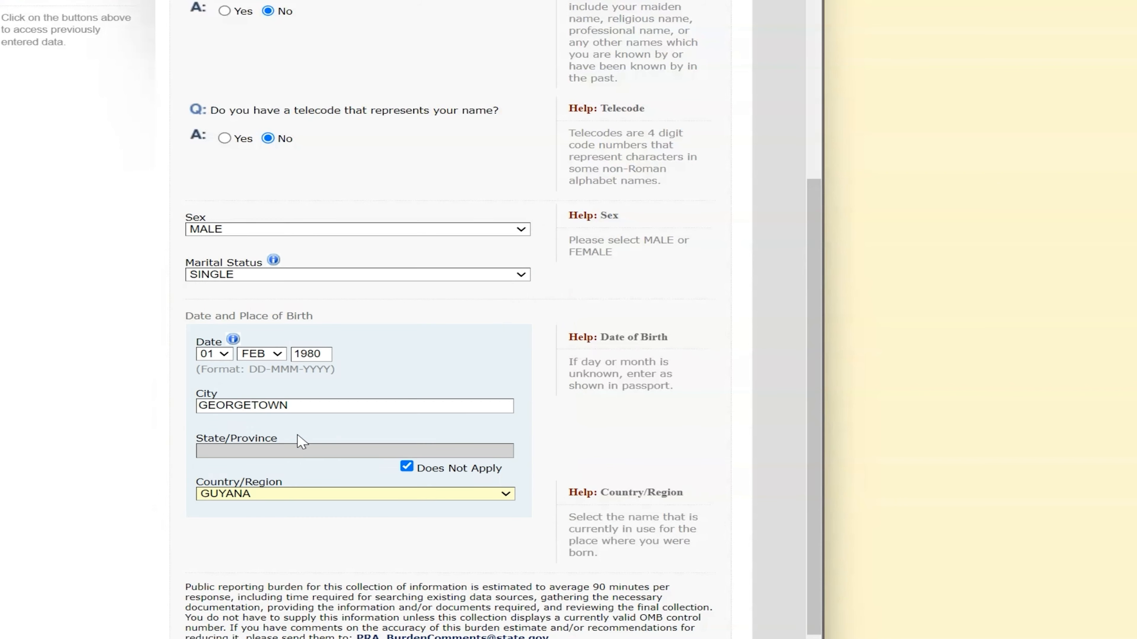
scroll(550, 502, "down", 3)
left_click(622, 627)
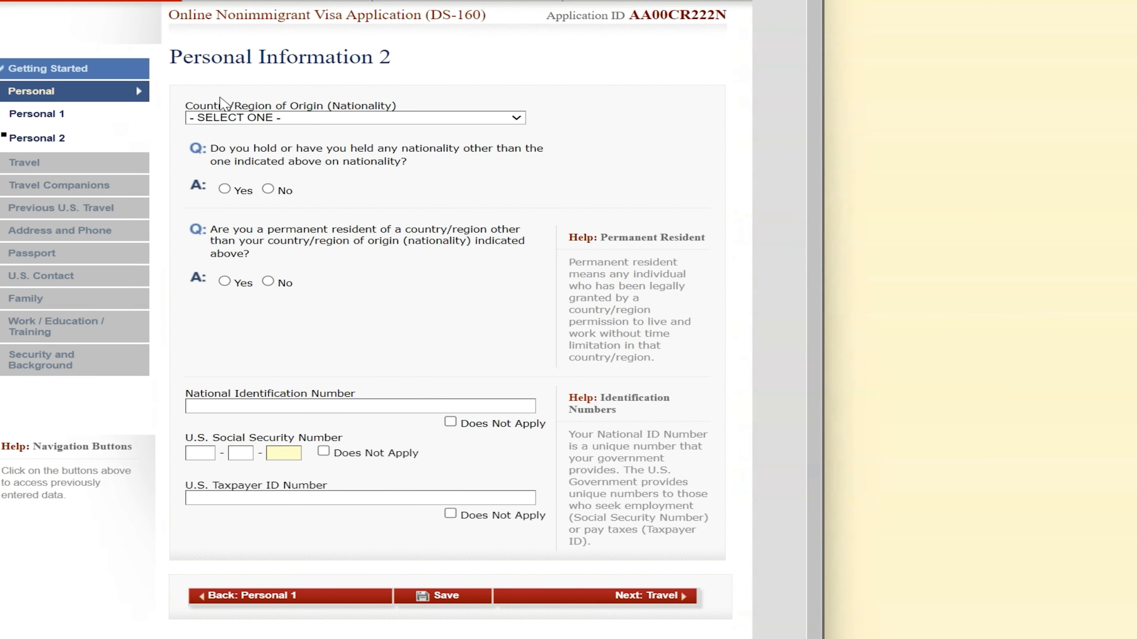
Set nationality to GUYANA and answer No to other nationality and permanent residency
left_click(234, 121)
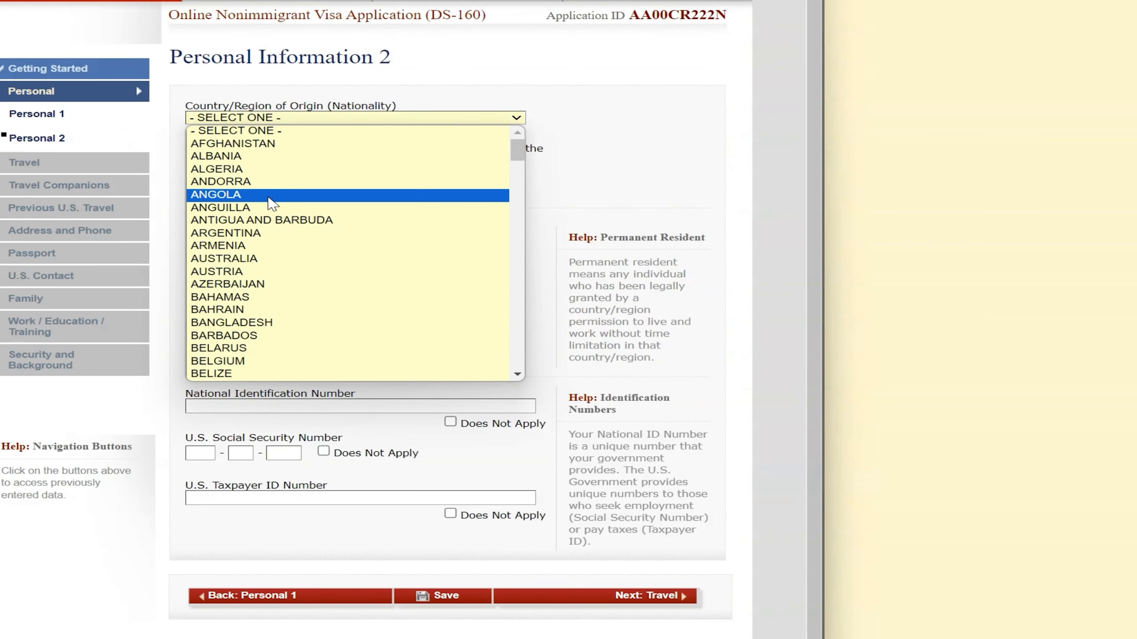
scroll(284, 312, "down", 15)
scroll(284, 312, "down", 5)
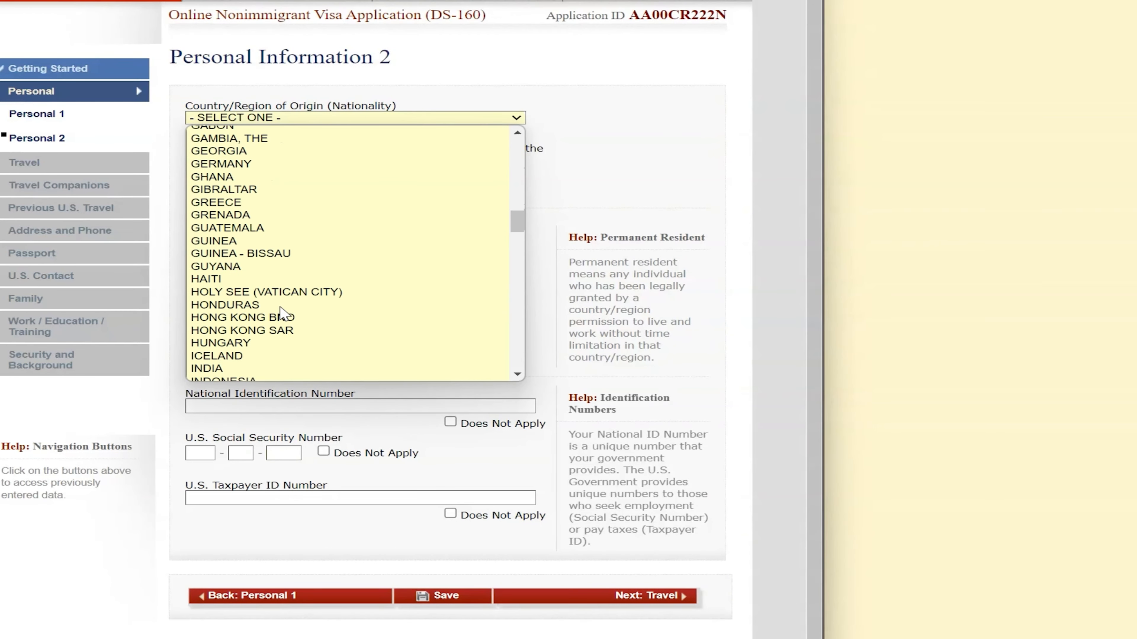
left_click(256, 271)
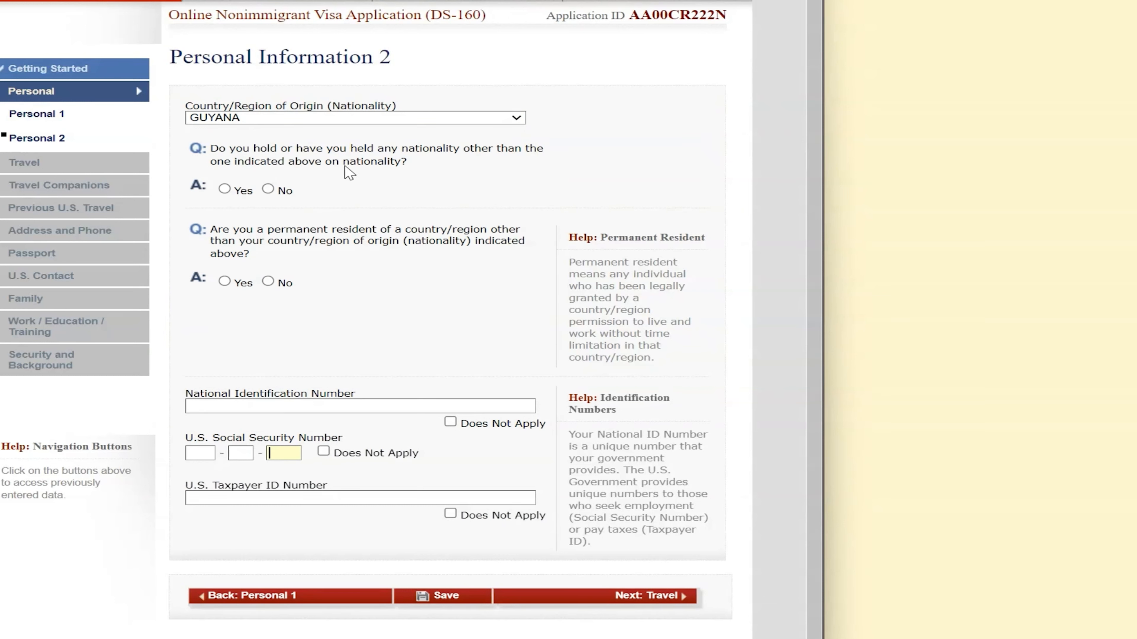
left_click(267, 188)
left_click(268, 282)
Mark National ID, U.S. Social Security and Taxpayer ID numbers as not applicable, then continue to Travel
left_click(451, 422)
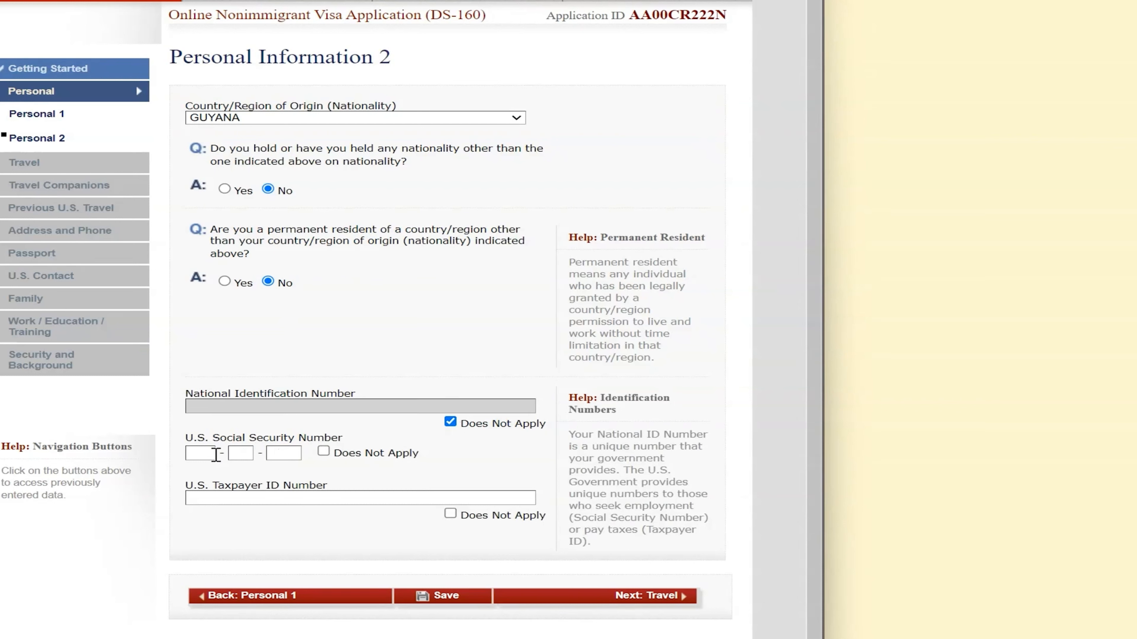
left_click(328, 450)
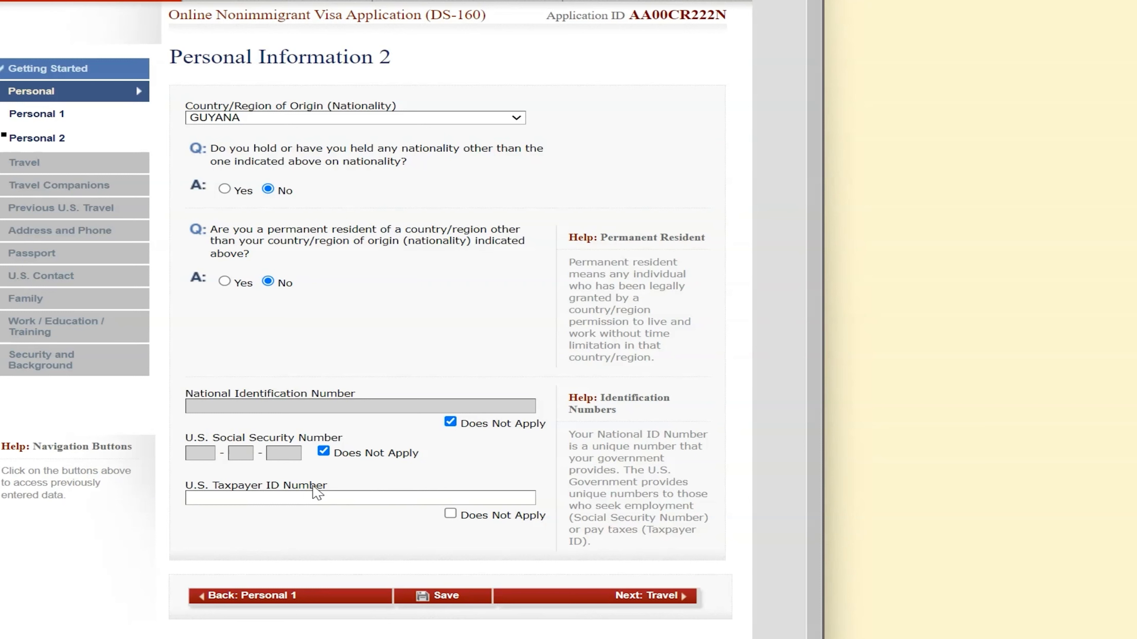
left_click(451, 514)
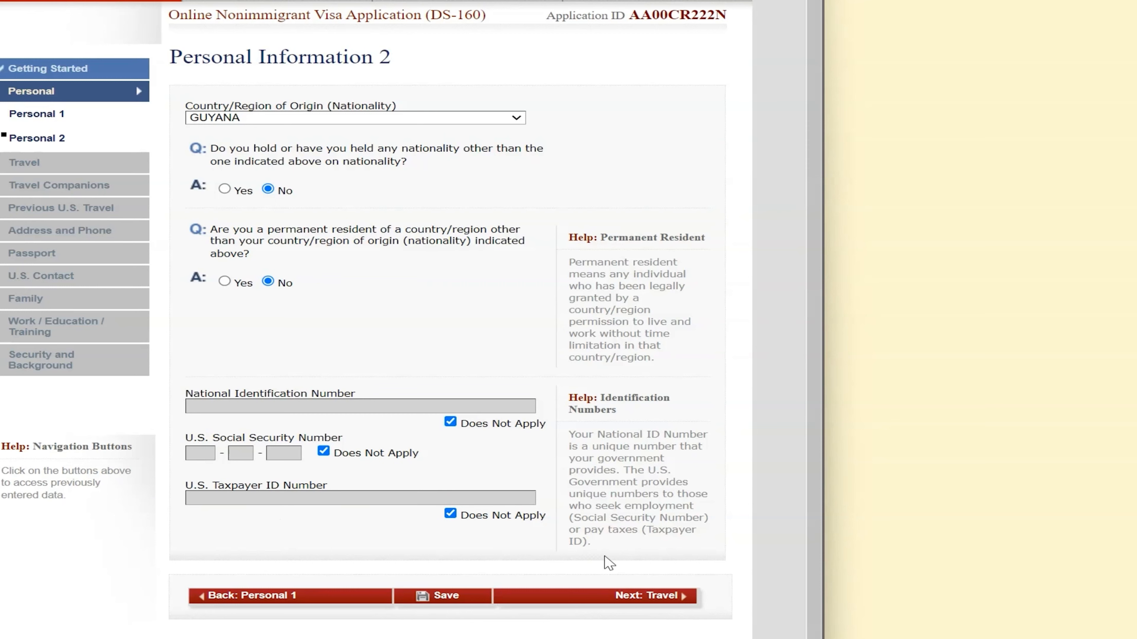
left_click(636, 596)
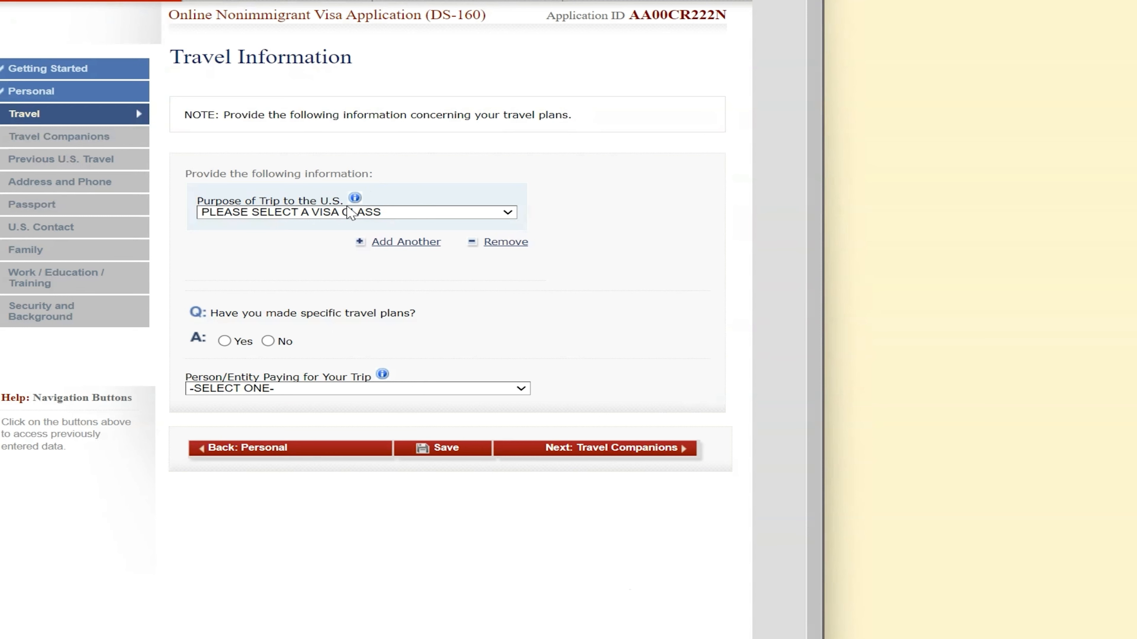
Set the trip purpose to TEMP. BUSINESS PLEASURE VISITOR (B), B1/B2, with no specific travel plans
left_click(351, 215)
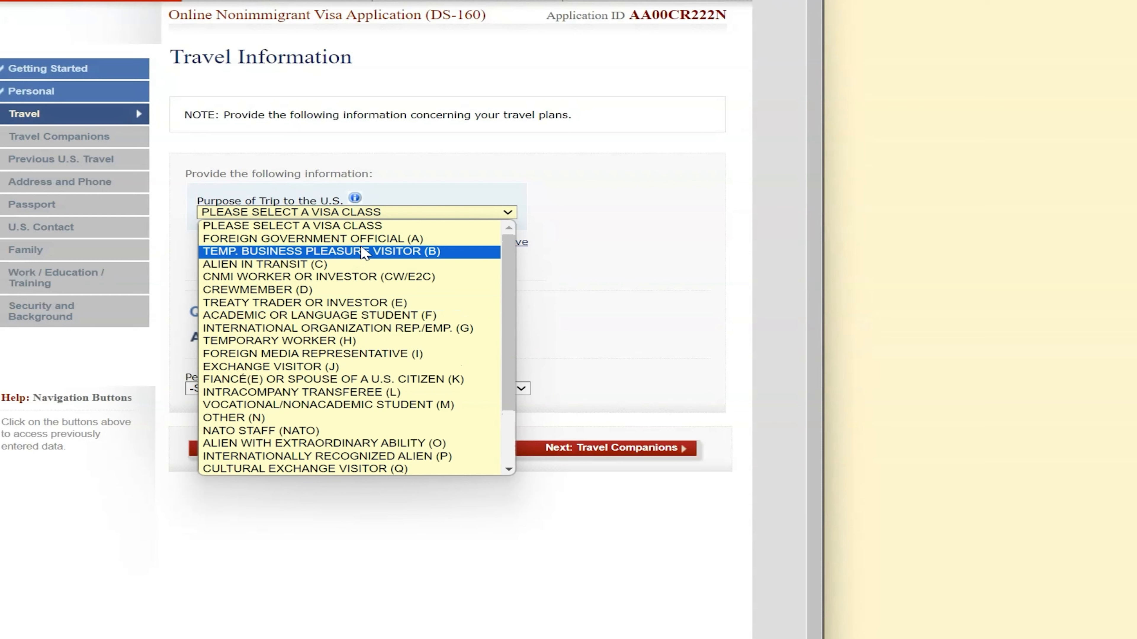
left_click(300, 251)
left_click(282, 253)
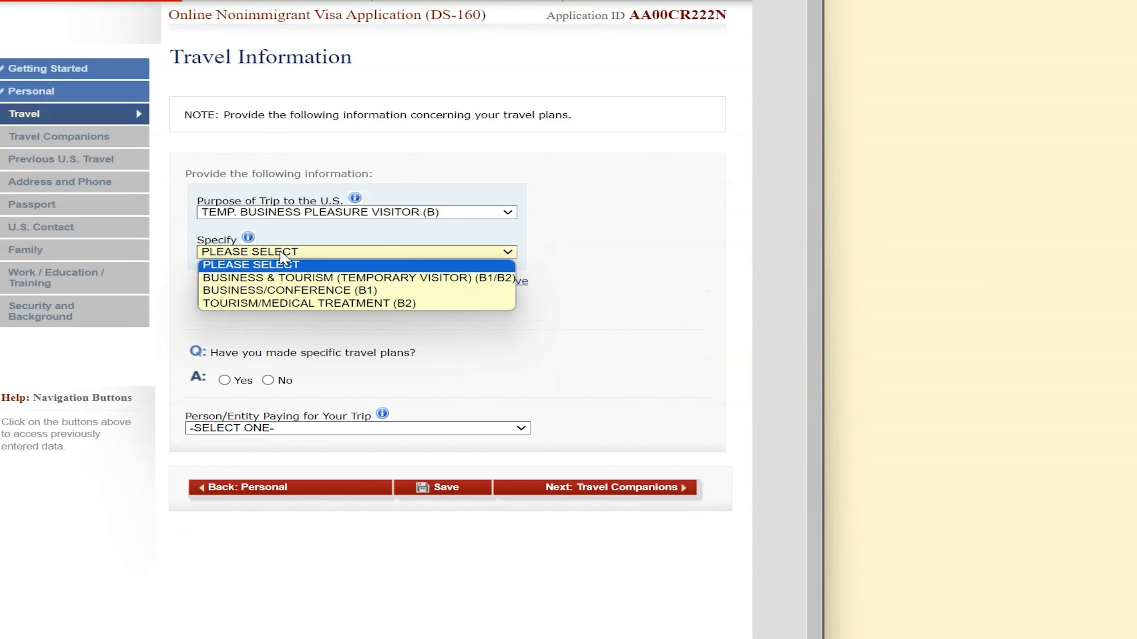
left_click(297, 279)
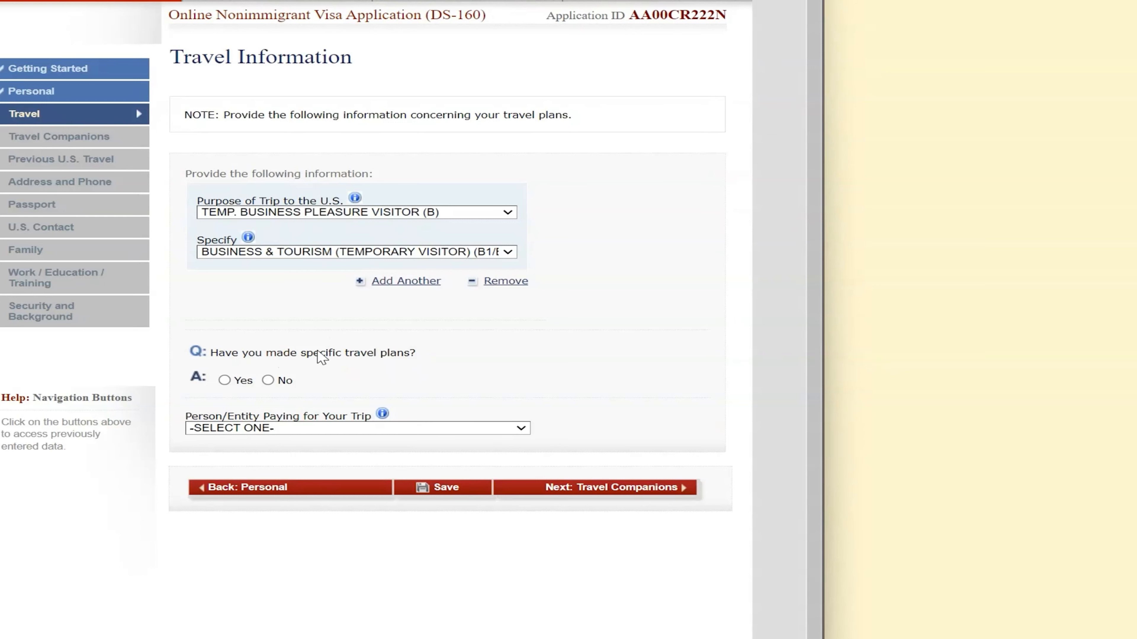
left_click(268, 380)
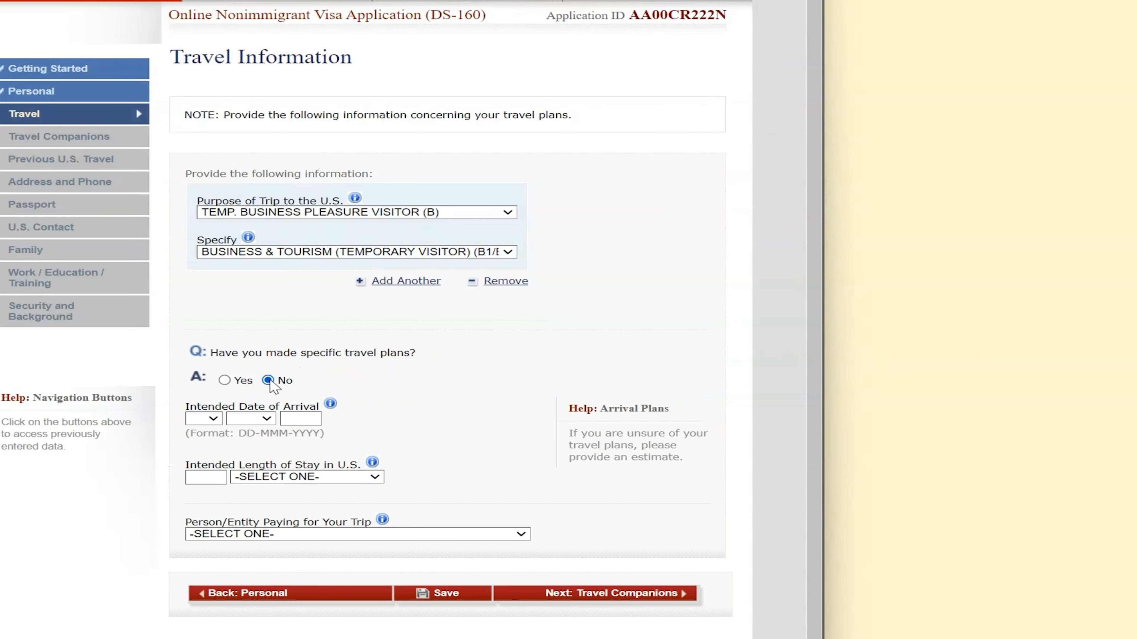
Set the arrival date to 03 MAR 2024 and the length of stay to 2 WEEK(S)
left_click(208, 419)
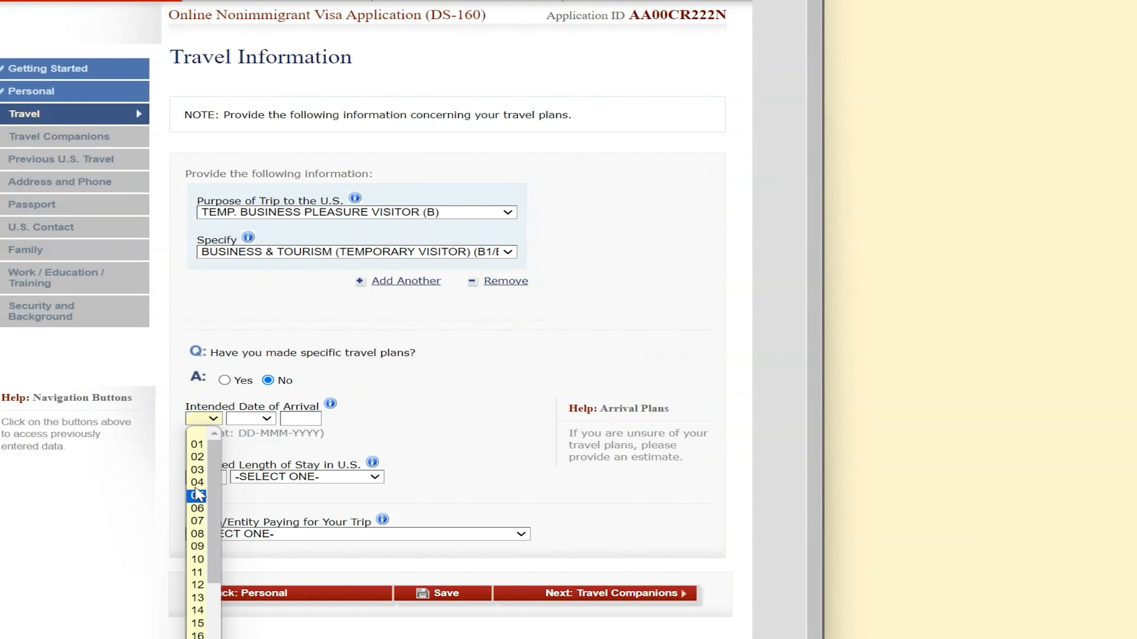
left_click(198, 470)
left_click(257, 420)
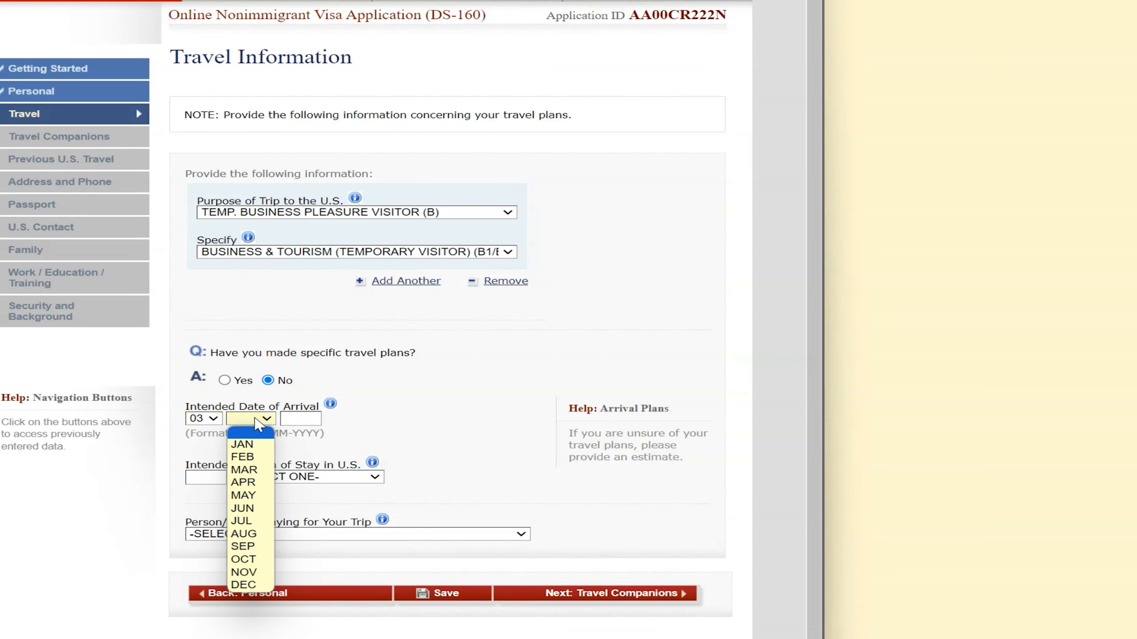
left_click(257, 470)
left_click(309, 422)
type("2024")
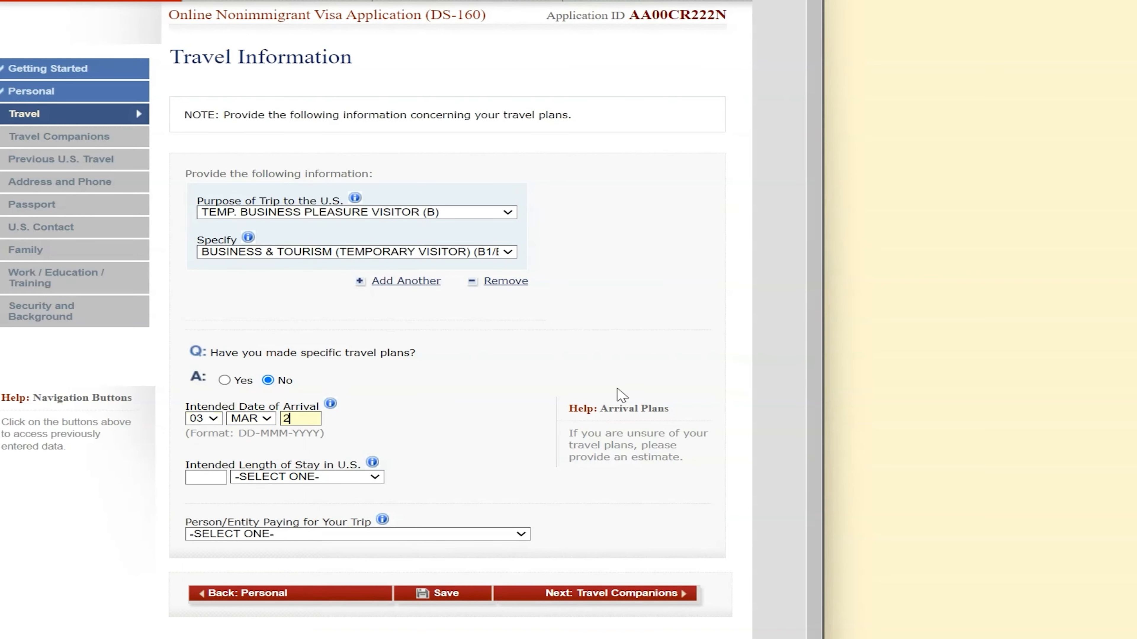
left_click(215, 478)
type("2")
left_click(244, 478)
left_click(269, 527)
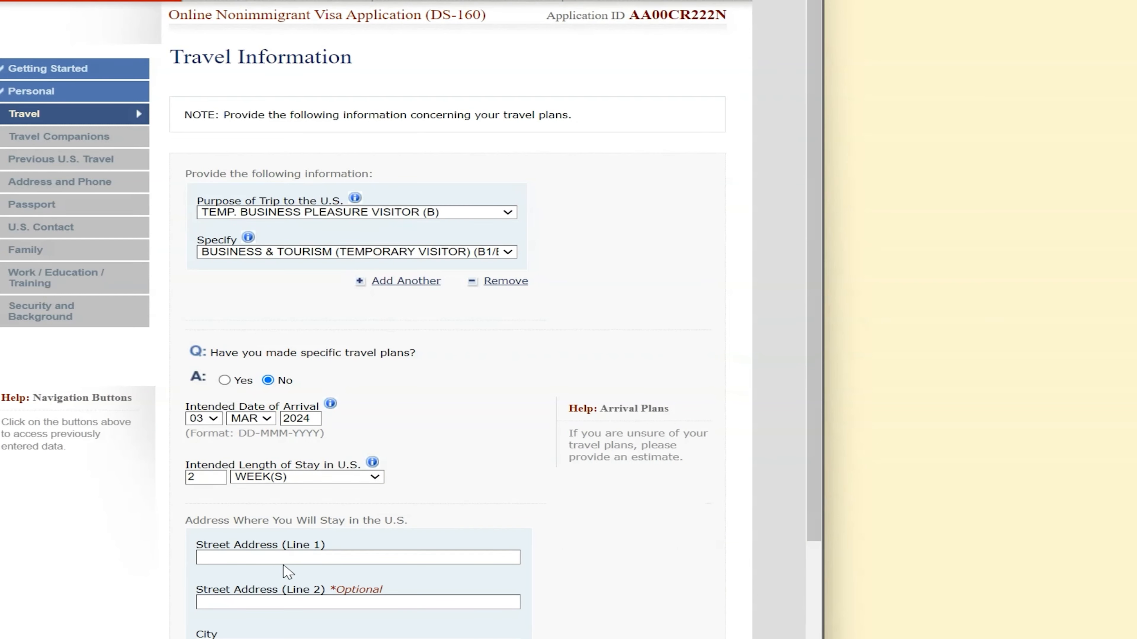
scroll(312, 417, "down", 3)
left_click(318, 387)
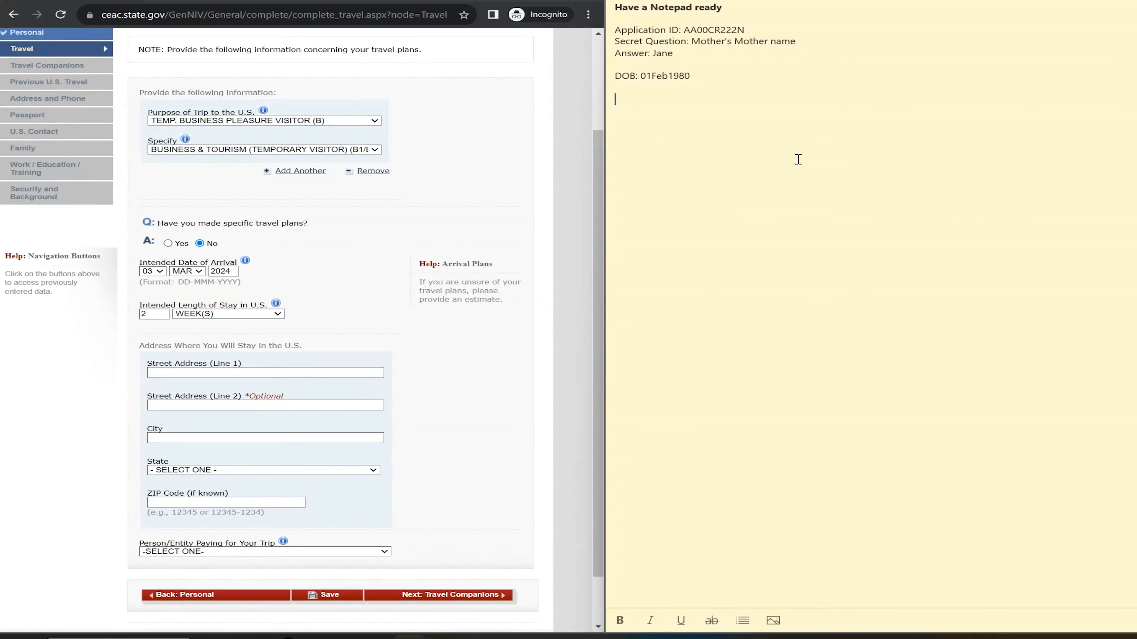
Copy the first generated street address into the sticky note
left_click(329, 14)
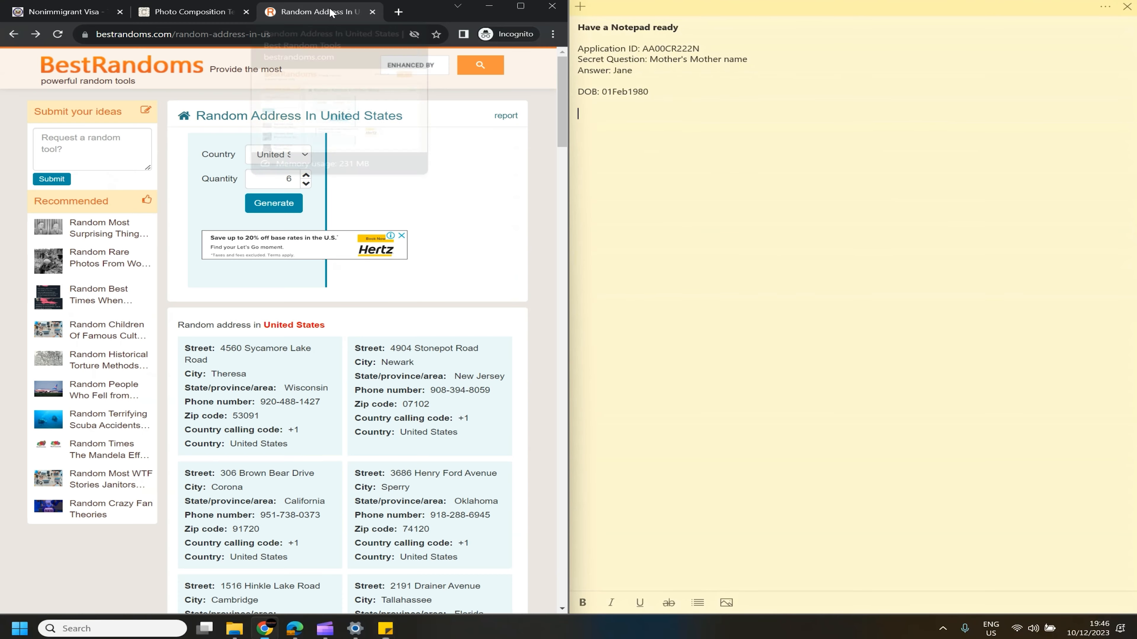
triple_click(227, 348)
left_click(226, 348)
left_click_drag(221, 348, 326, 356)
key("ctrl+c")
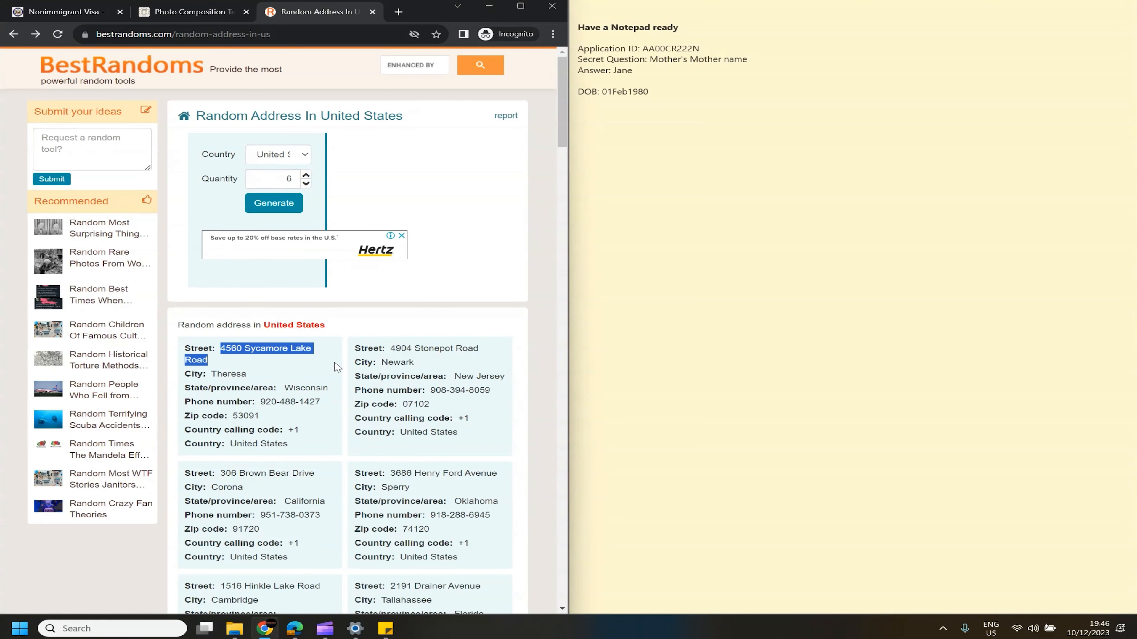
left_click(635, 129)
key("ctrl+v")
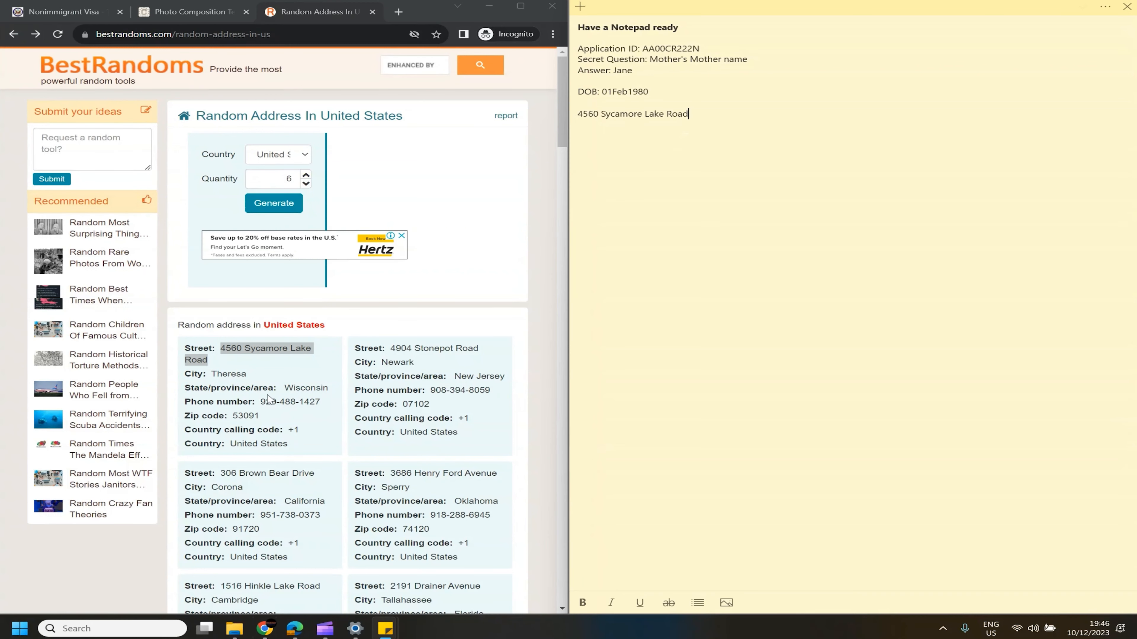
Add the state Wisconsin, the phone number and the ZIP code to the note
double_click(289, 389)
key("ctrl+c")
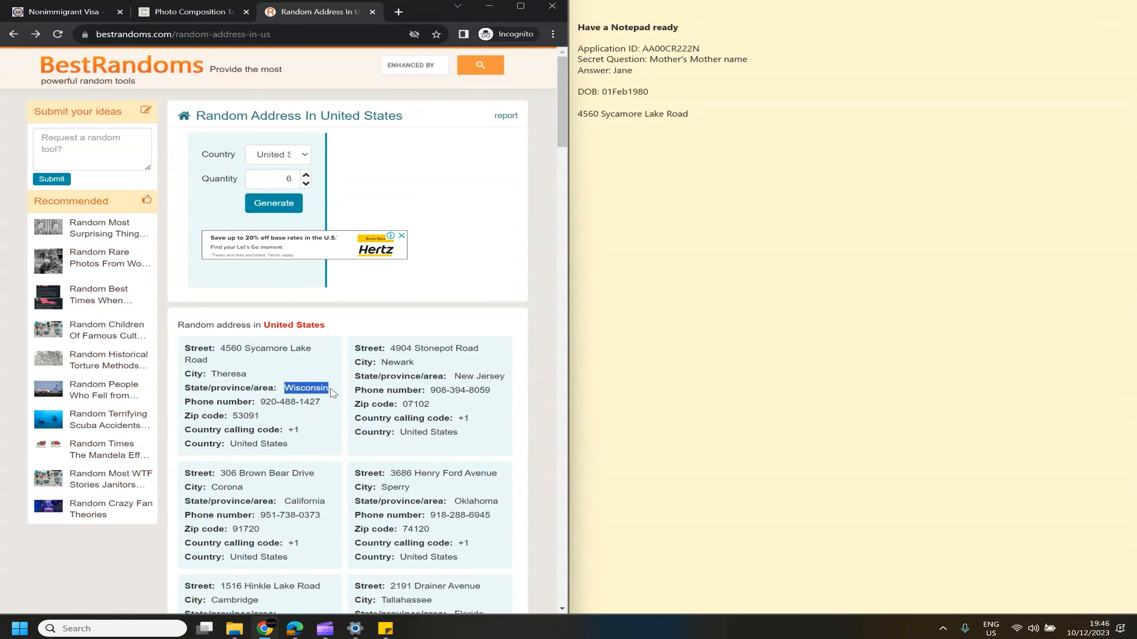
left_click(641, 154)
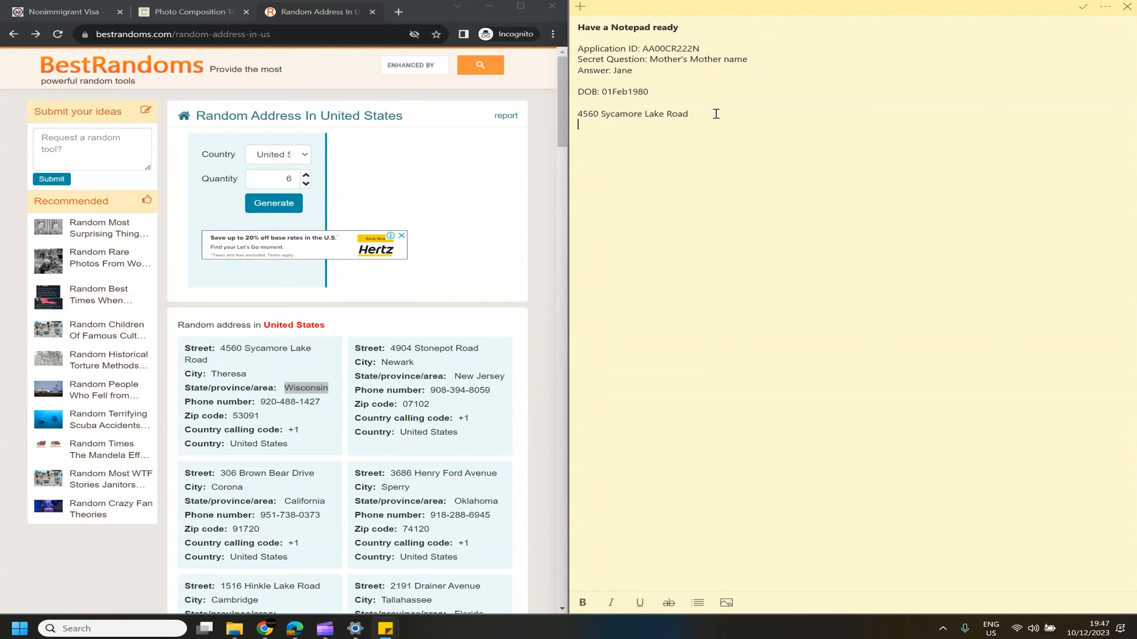
key("ctrl+v")
left_click_drag(263, 401, 328, 406)
key("ctrl+c")
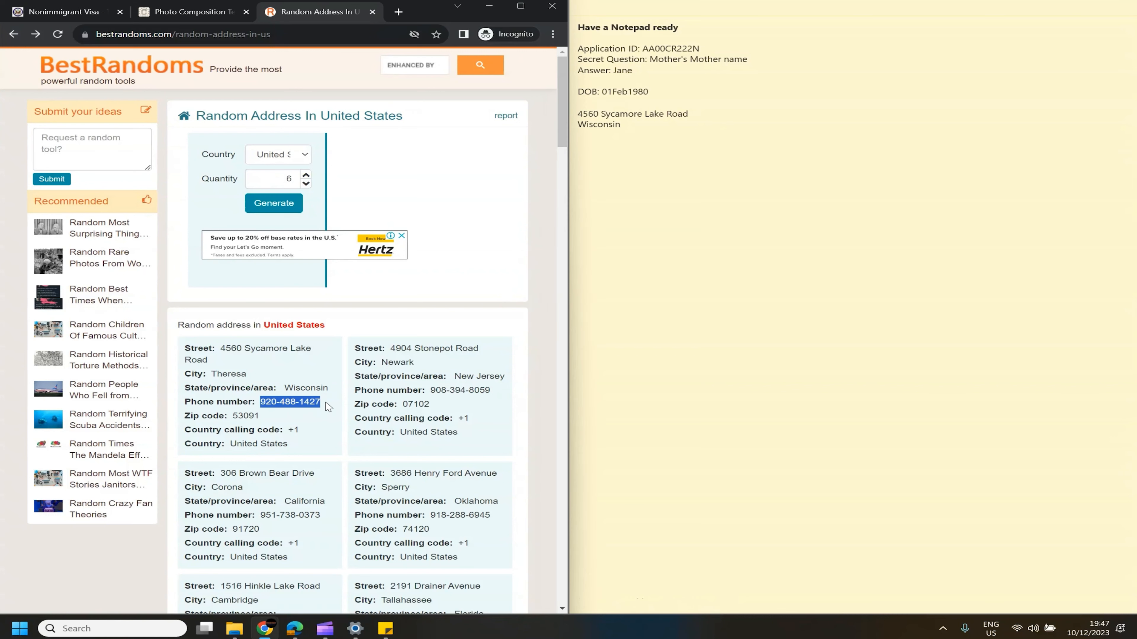
left_click(602, 146)
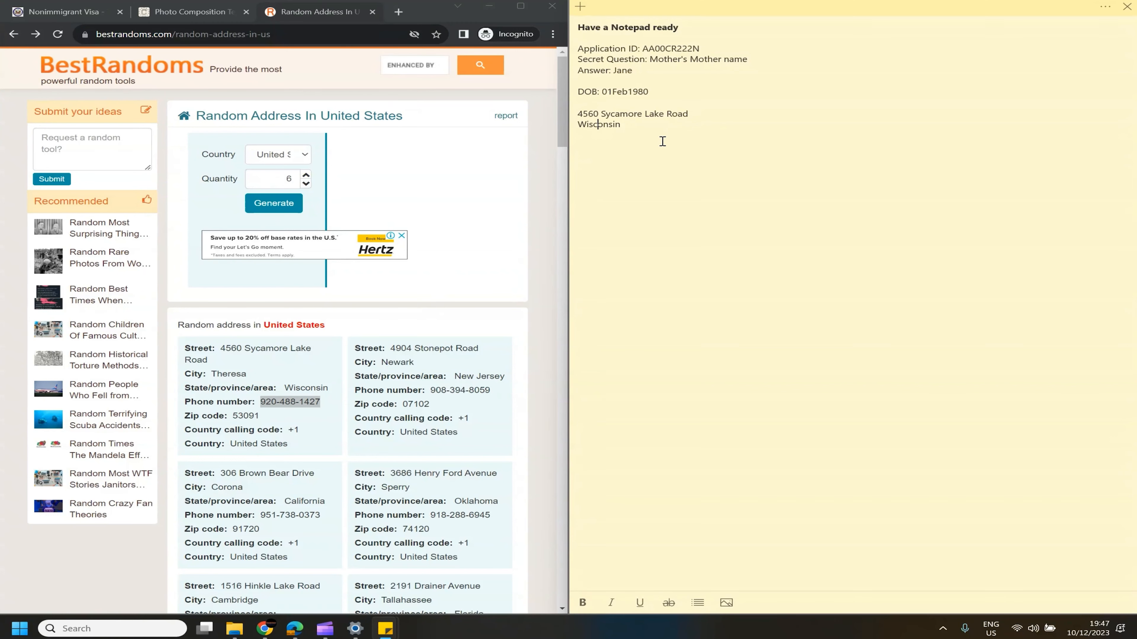
key("ctrl+v")
left_click_drag(234, 416, 274, 421)
key("ctrl+c")
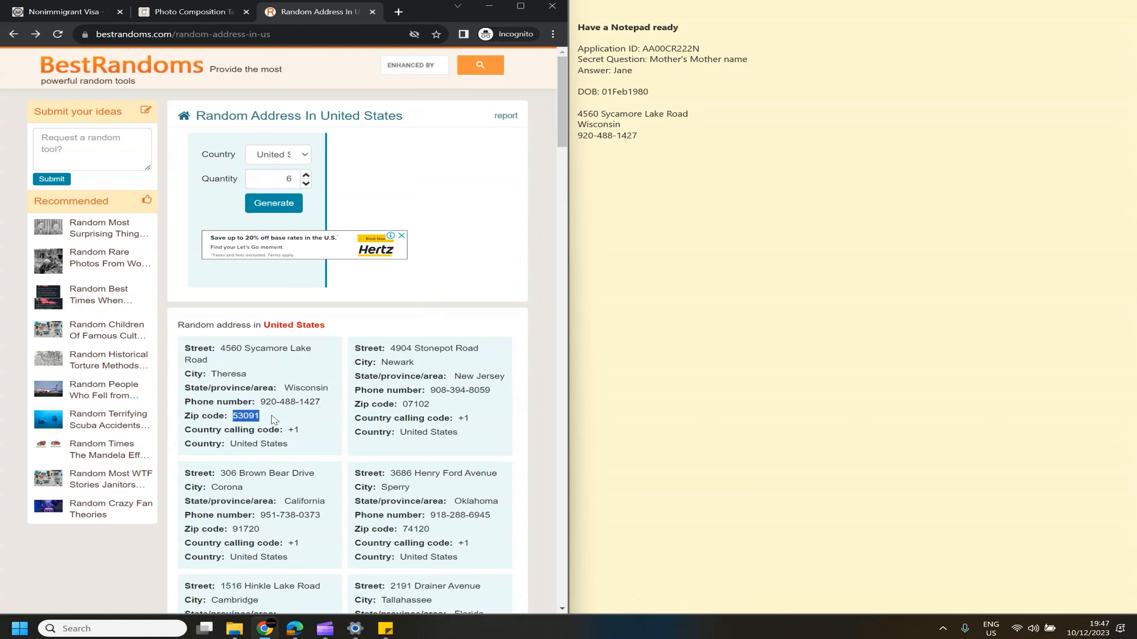
left_click(603, 163)
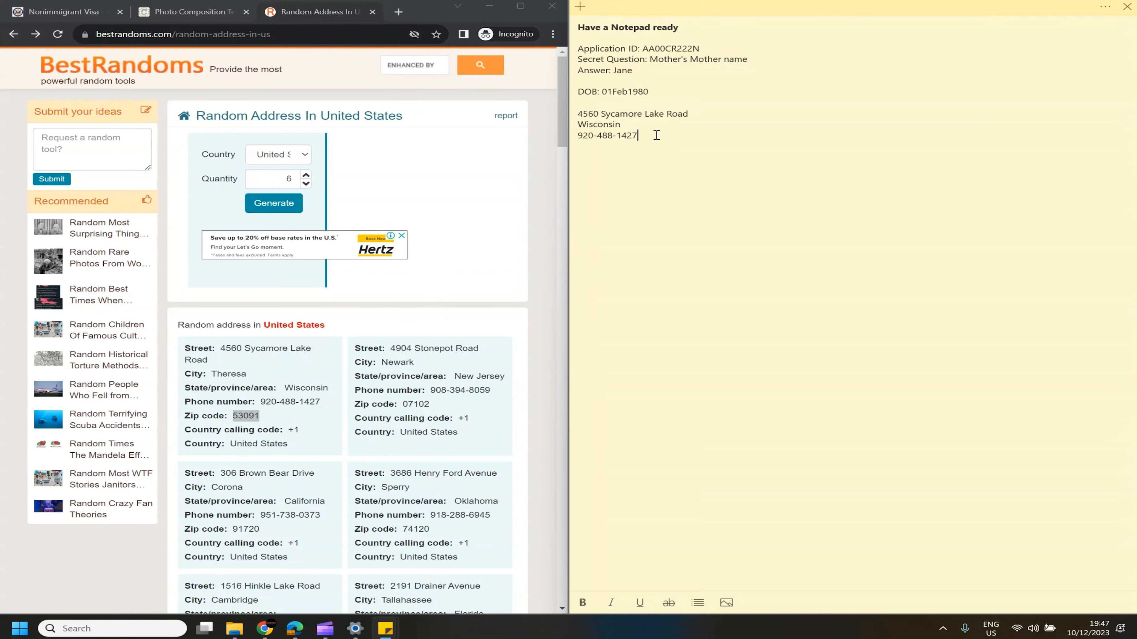
key("ctrl+v")
Insert blank heading lines in the note and return to the visa form
left_click(304, 445)
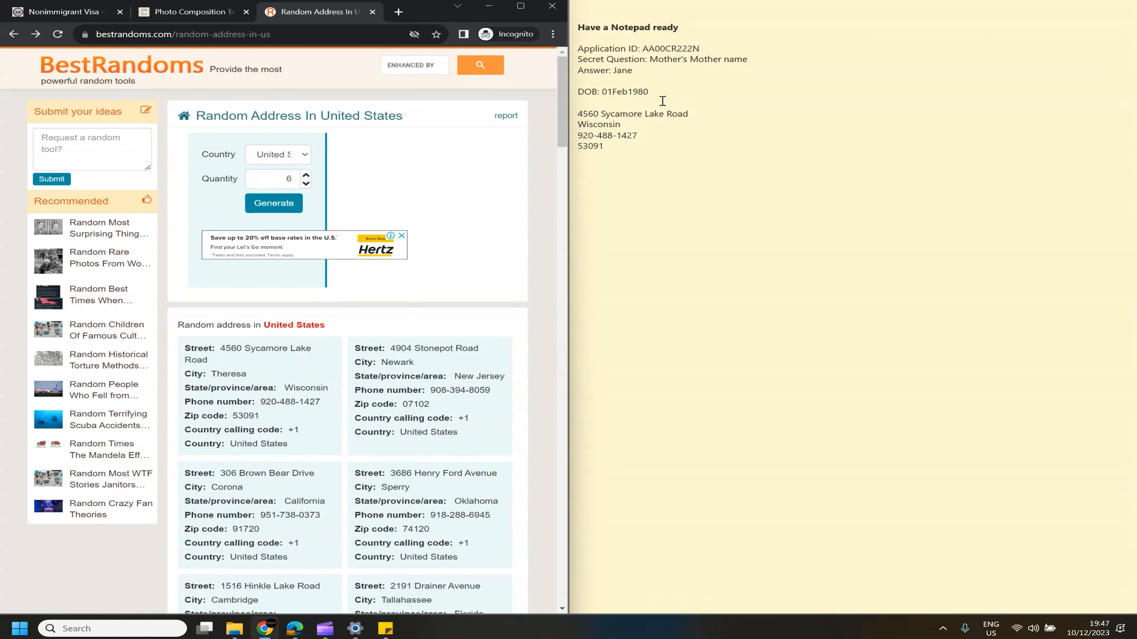
left_click(661, 92)
key("Return")
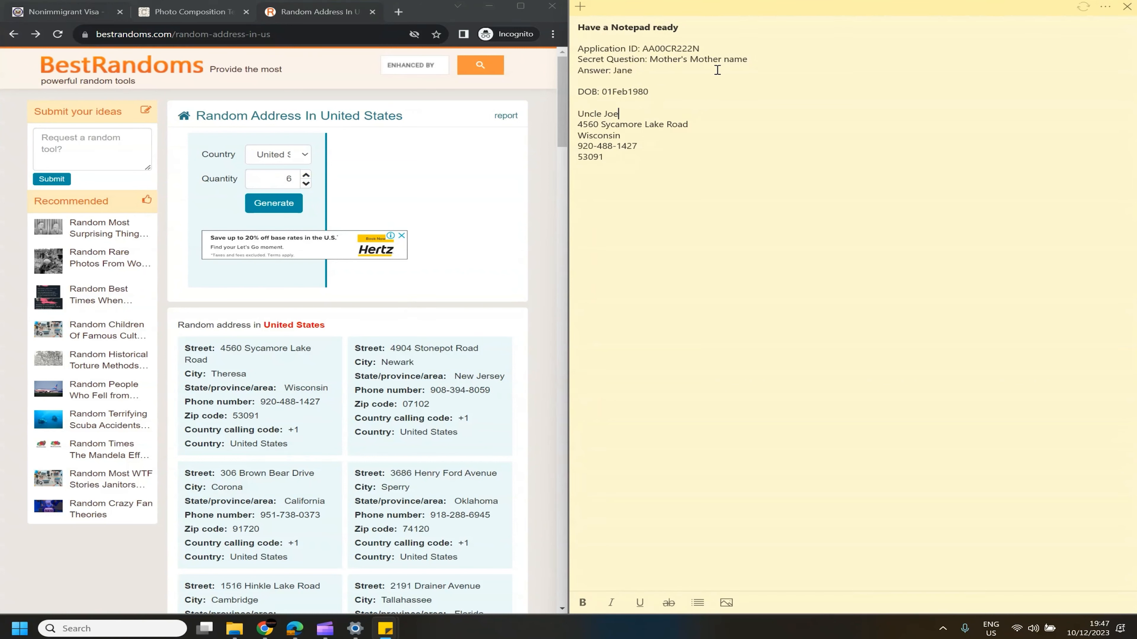
left_click(708, 130)
key("Return")
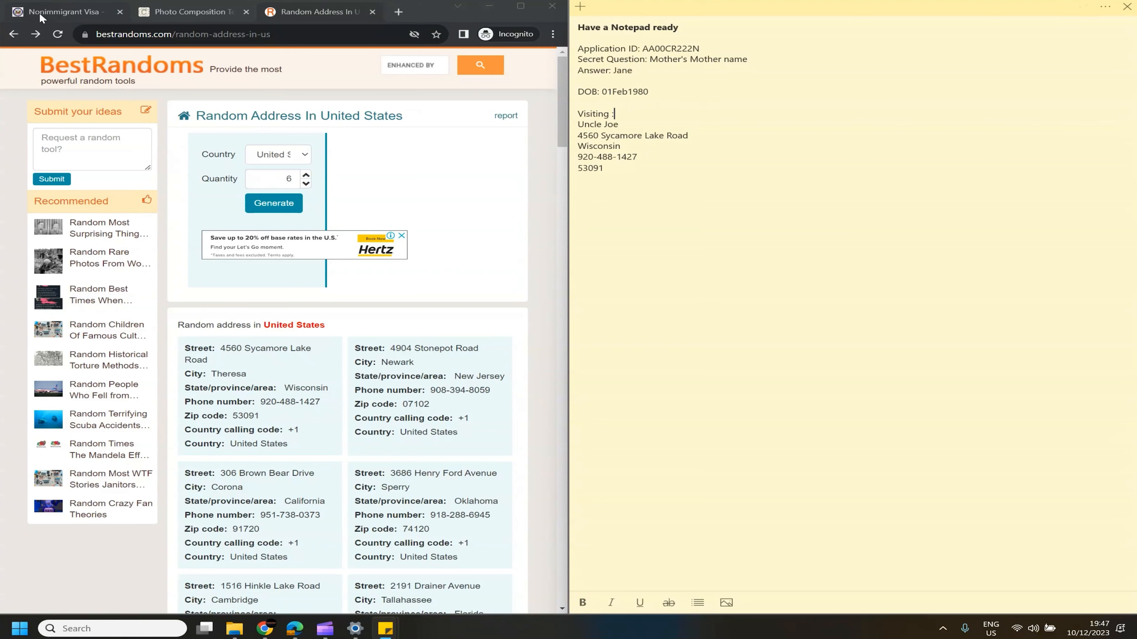
left_click(53, 12)
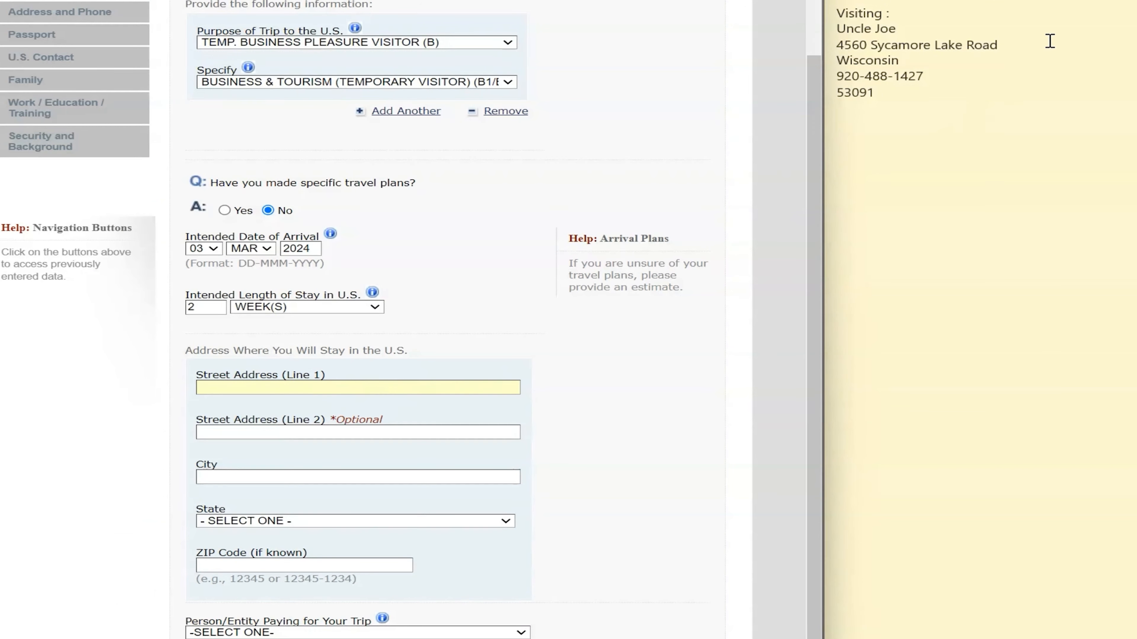
Paste the noted street and the city Theresa into the U.S. stay address
left_click_drag(836, 45, 1041, 45)
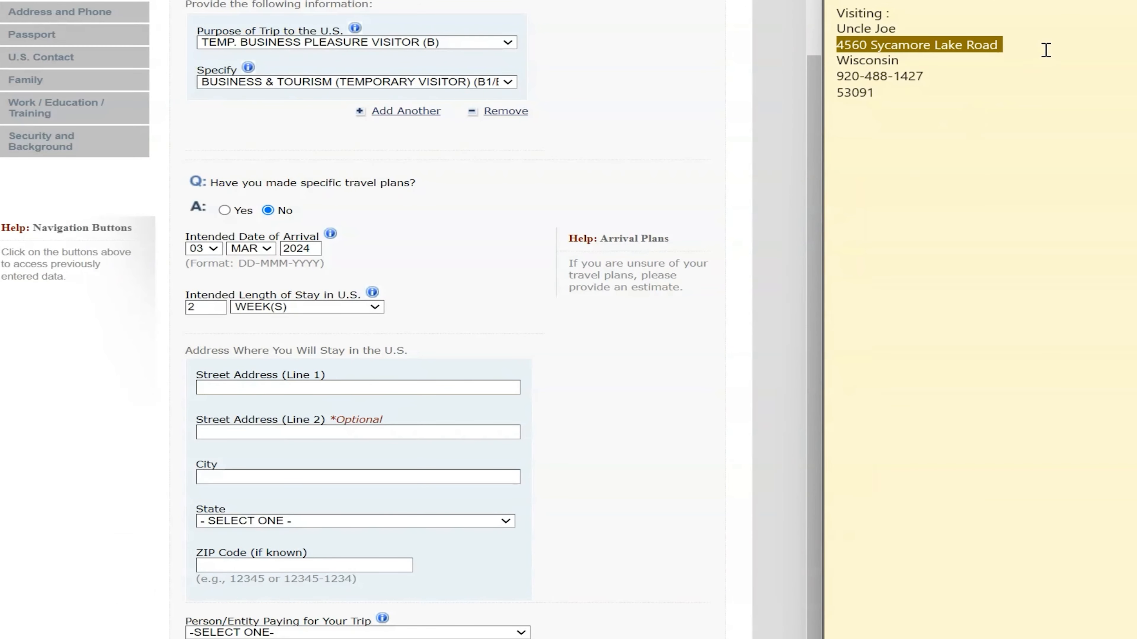
left_click(232, 387)
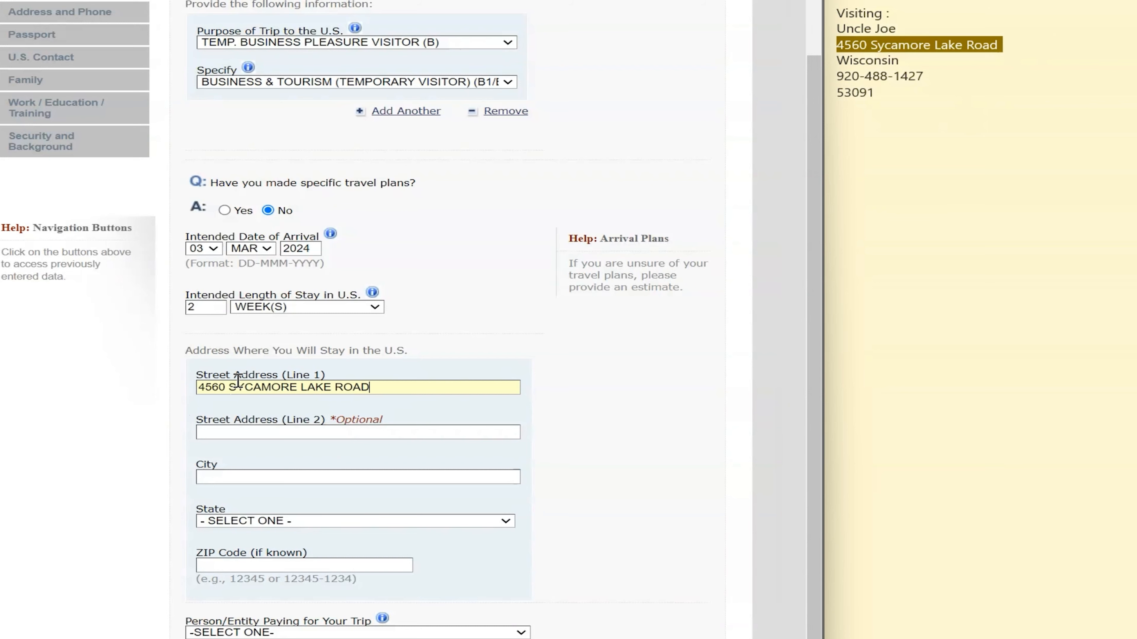
left_click(287, 430)
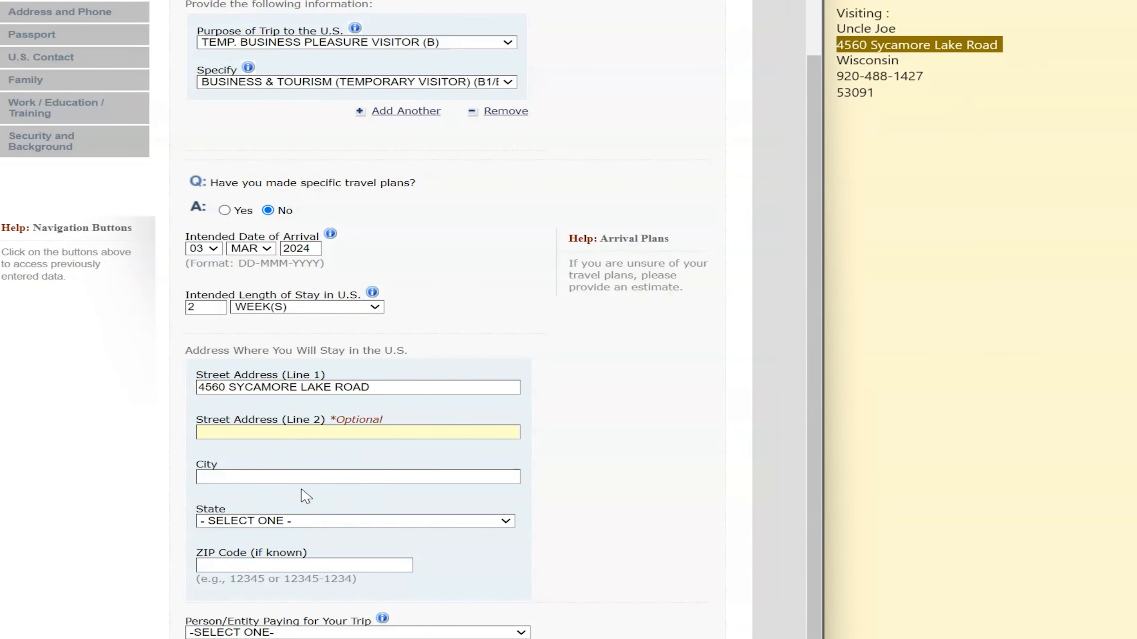
left_click(311, 477)
left_click(474, 1)
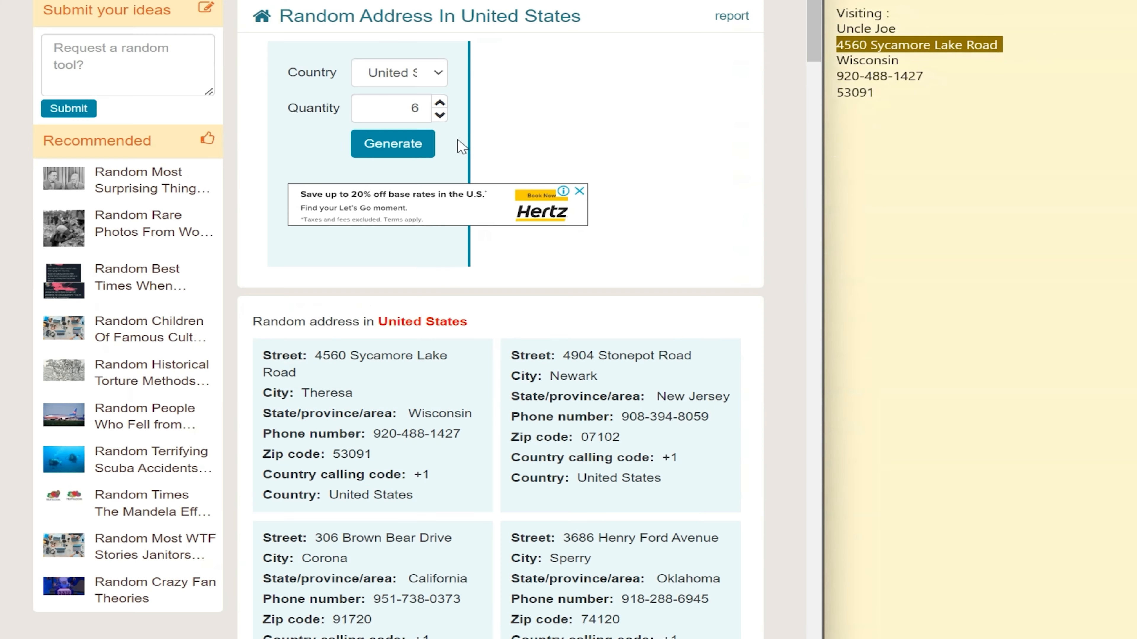
left_click_drag(366, 394, 307, 390)
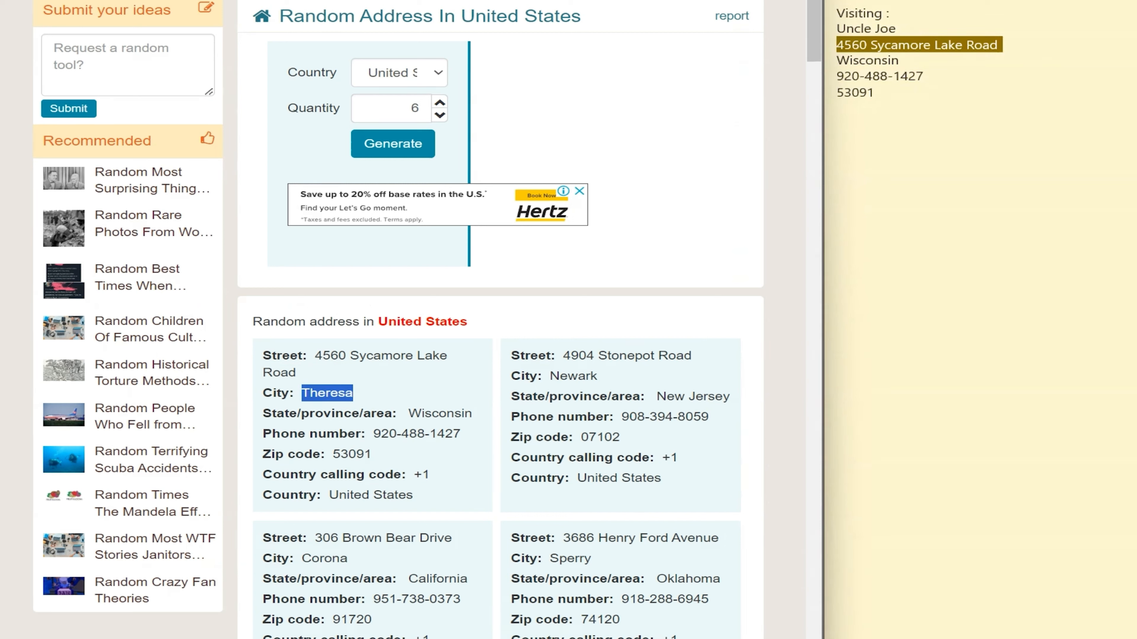
left_click(371, 1)
type("THERESA")
Select WISCONSIN as the state and fill in the ZIP code
left_click(285, 521)
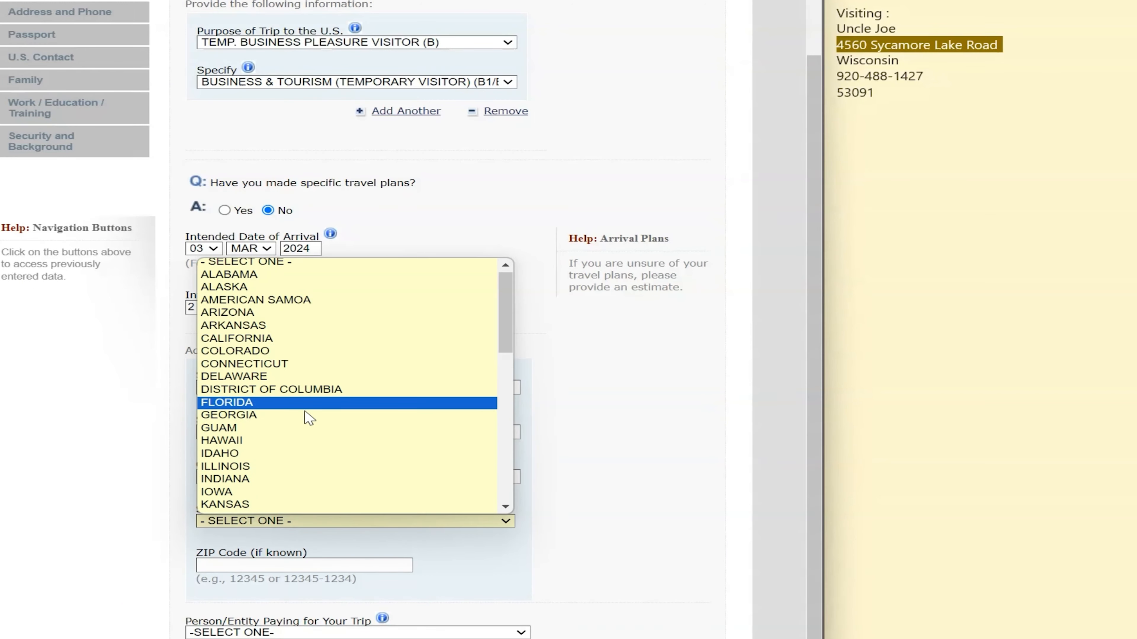
scroll(307, 414, "down", 10)
scroll(300, 427, "up", 8)
scroll(296, 449, "down", 8)
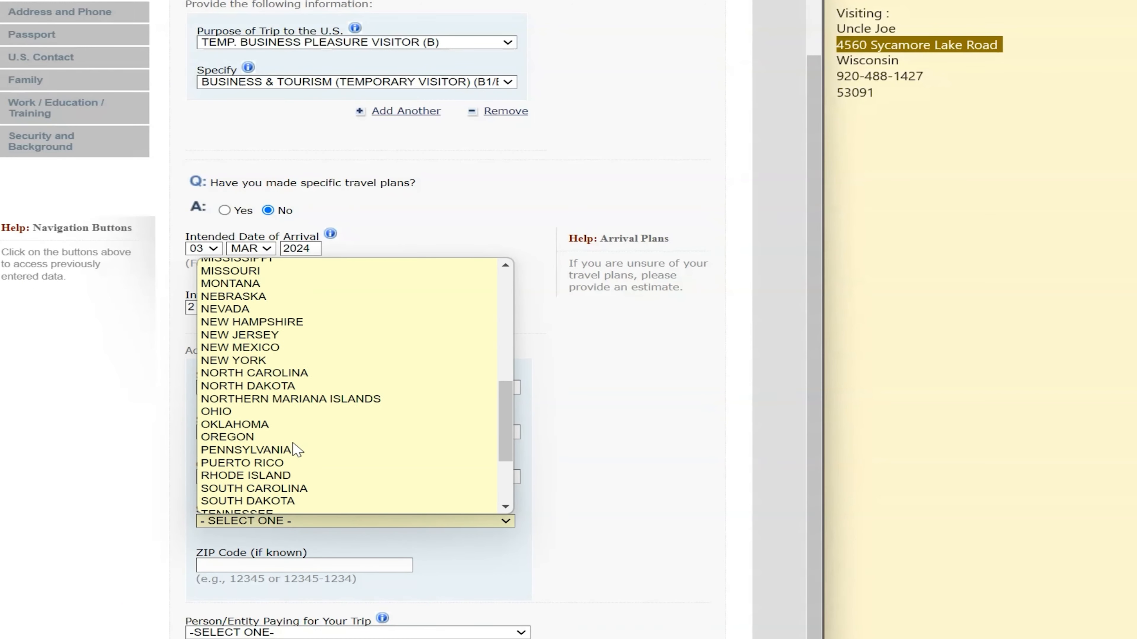
left_click(268, 493)
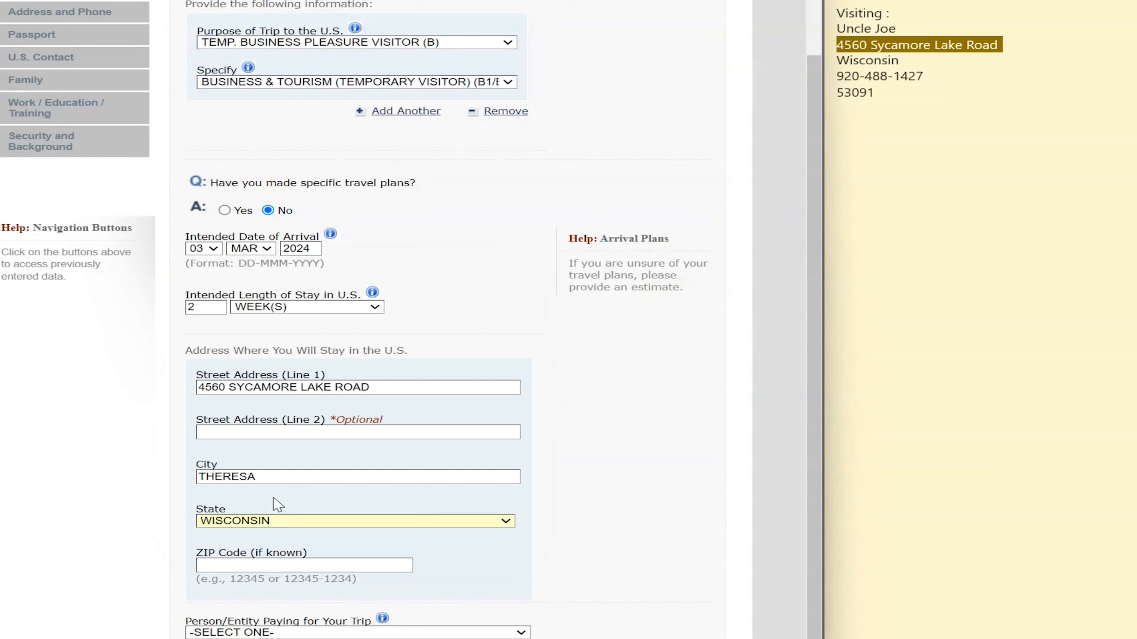
left_click(282, 565)
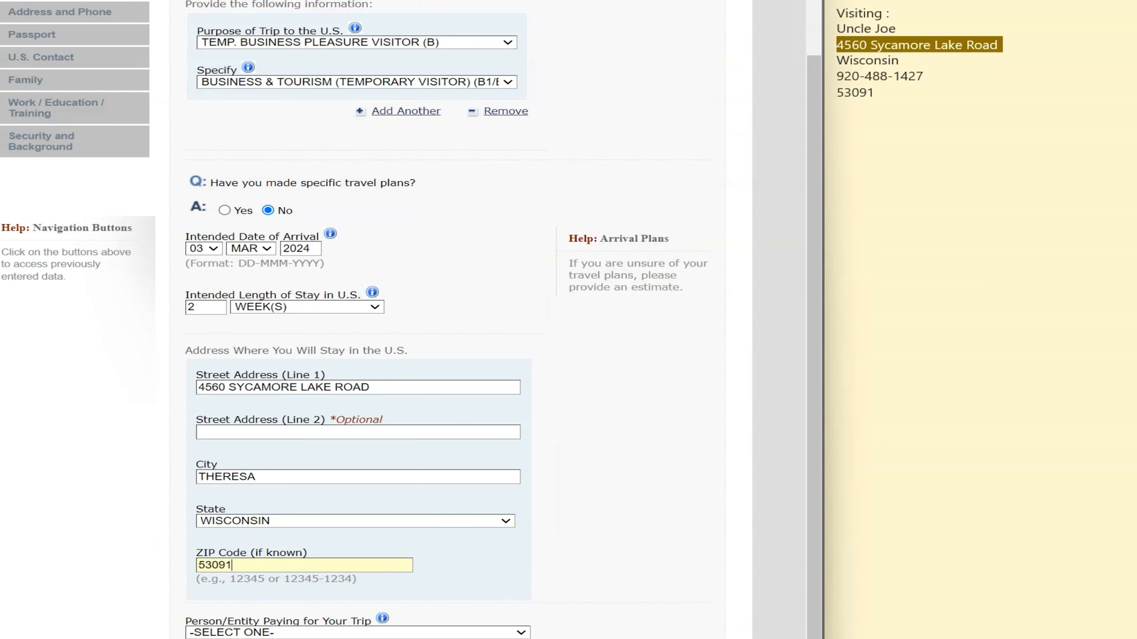
scroll(271, 631, "down", 2)
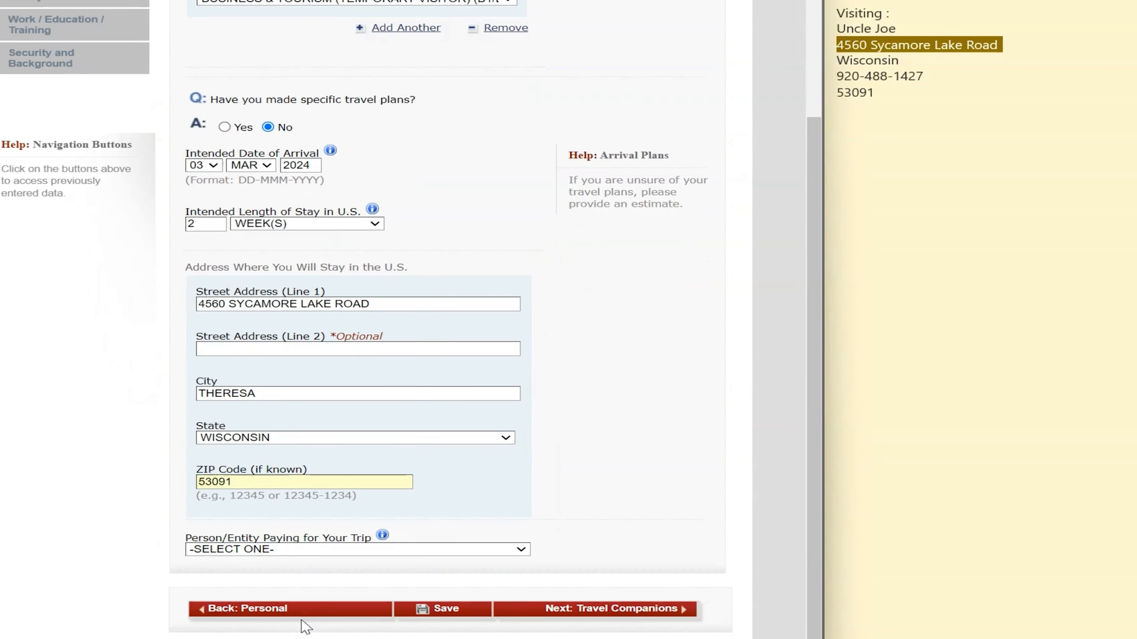
Set the person paying for the trip to SELF and continue to Travel Companions
left_click(258, 554)
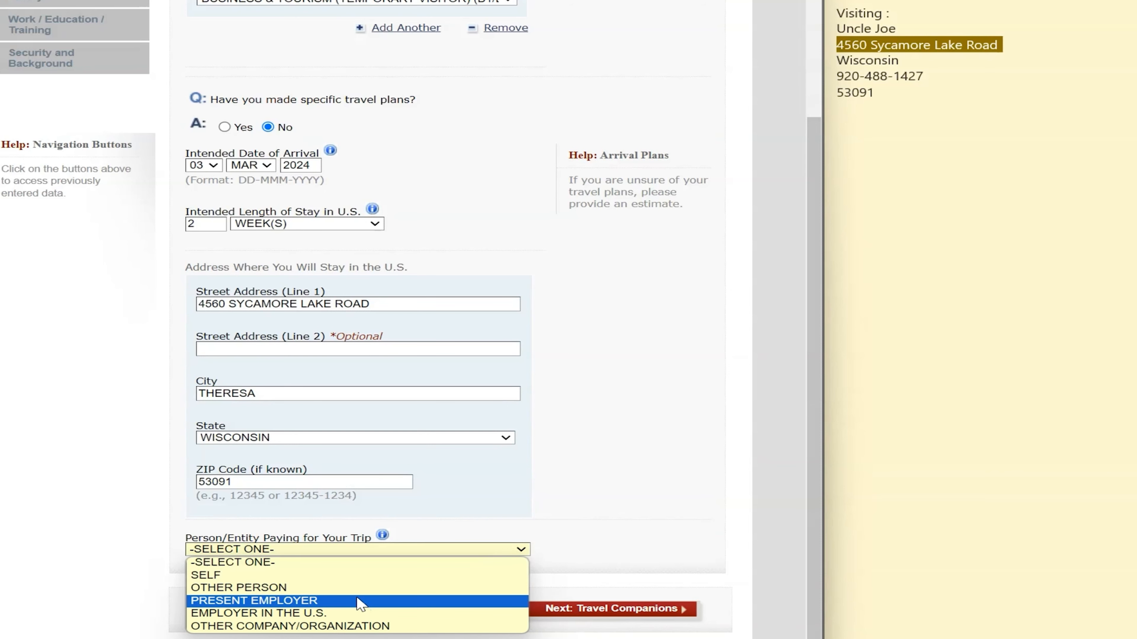
left_click(220, 577)
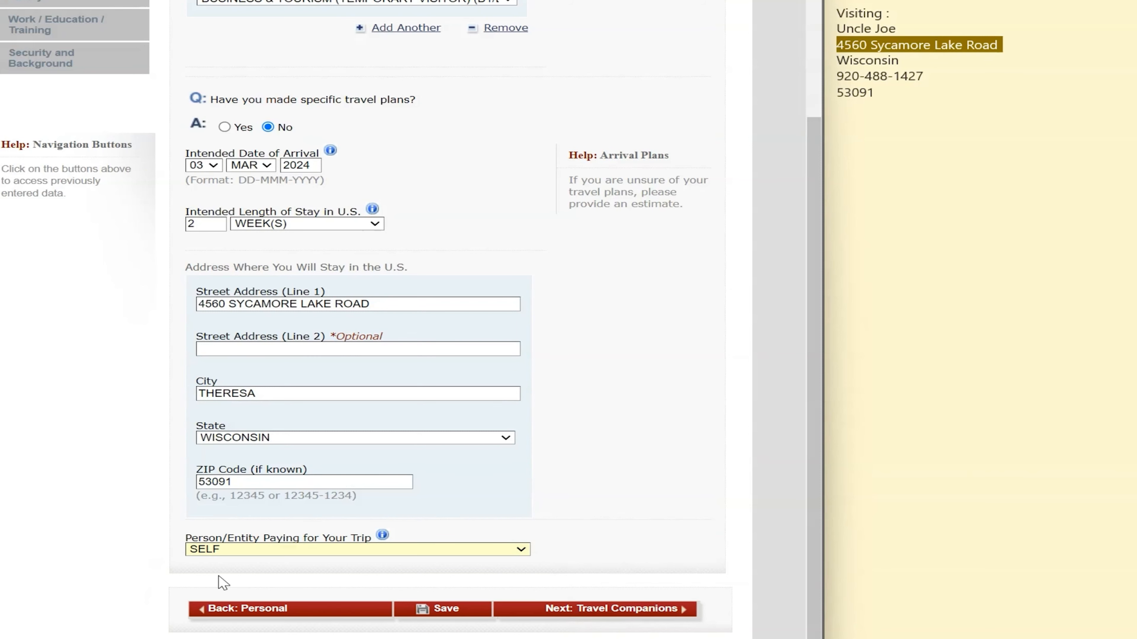
left_click(370, 551)
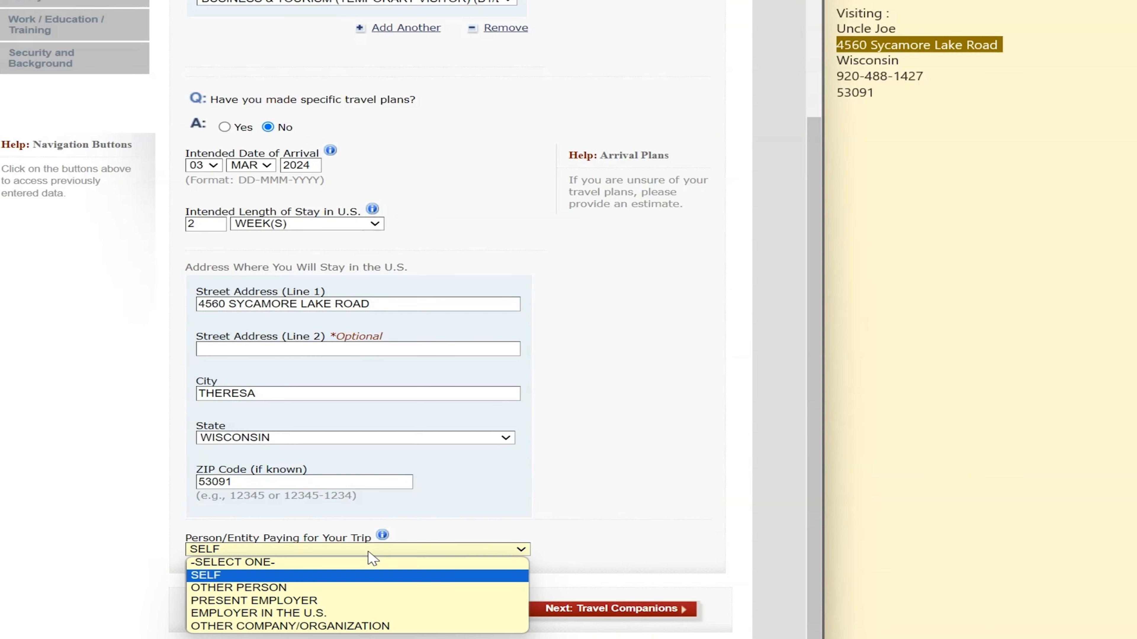
left_click(356, 565)
left_click(358, 551)
left_click(335, 589)
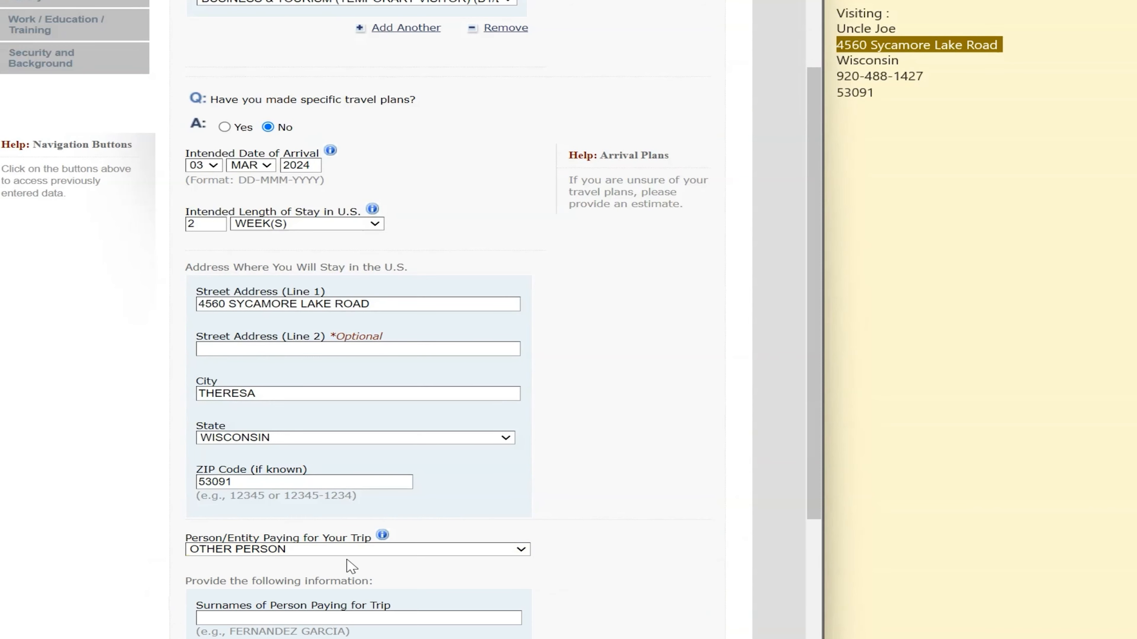
scroll(353, 564, "down", 4)
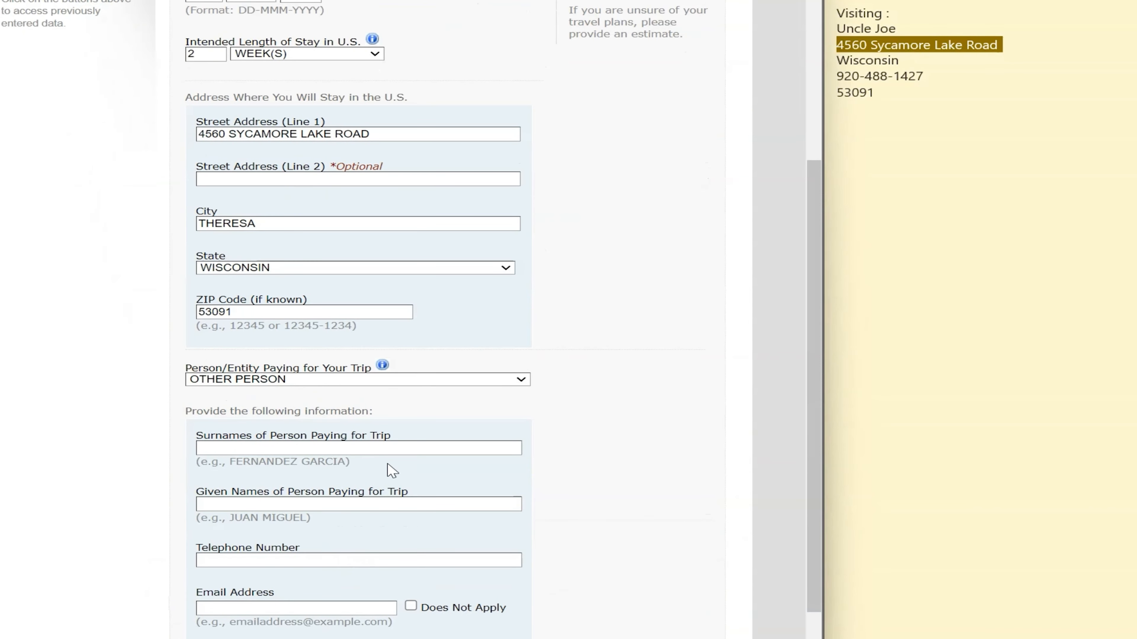
scroll(336, 510, "down", 4)
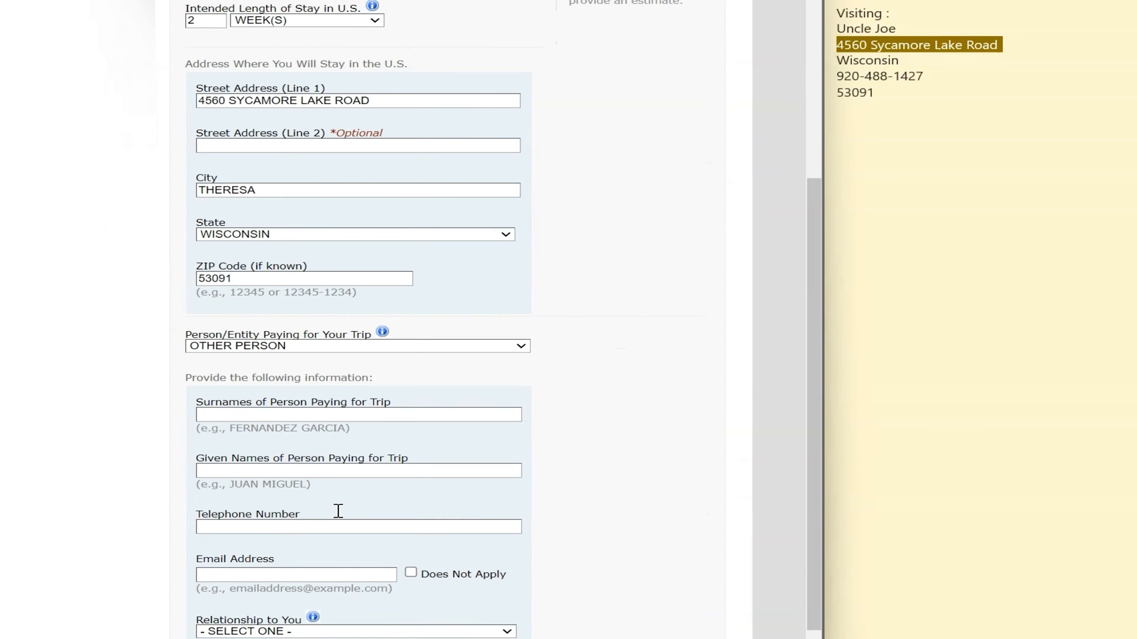
scroll(341, 514, "up", 4)
left_click(360, 381)
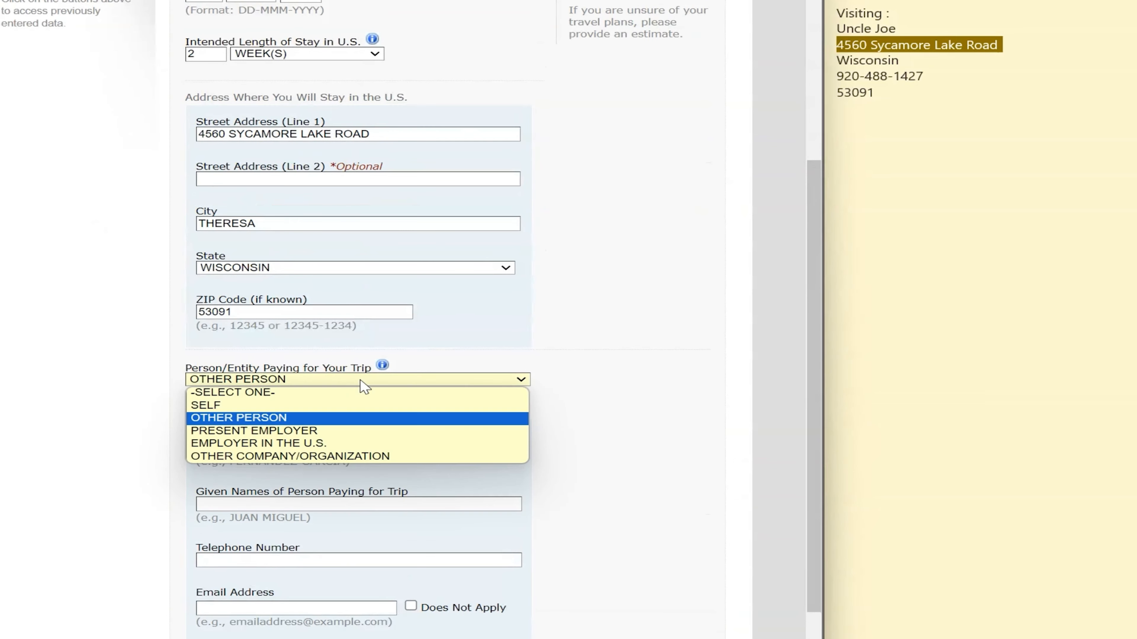
left_click(297, 407)
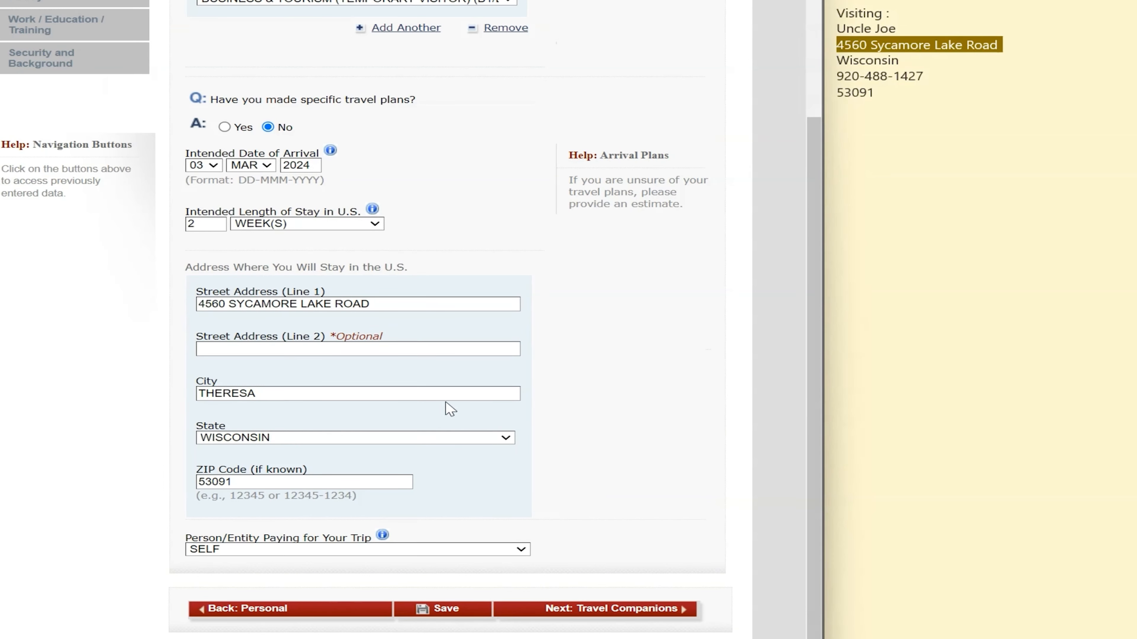
left_click(655, 610)
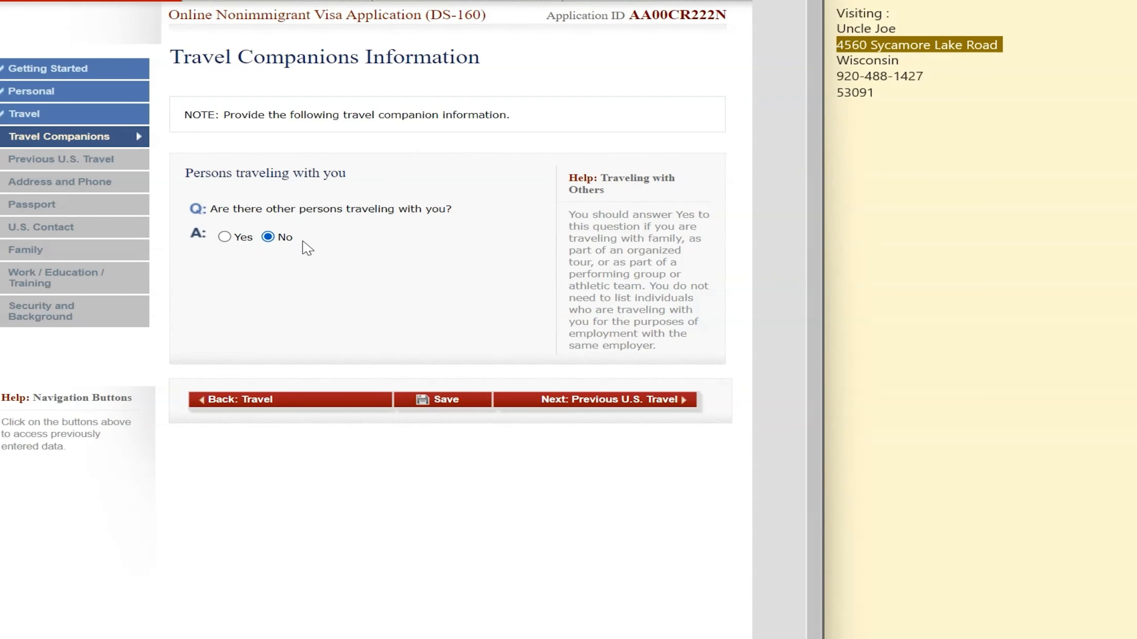
Advance from Travel Companions to the Previous U.S. Travel page
left_click(640, 405)
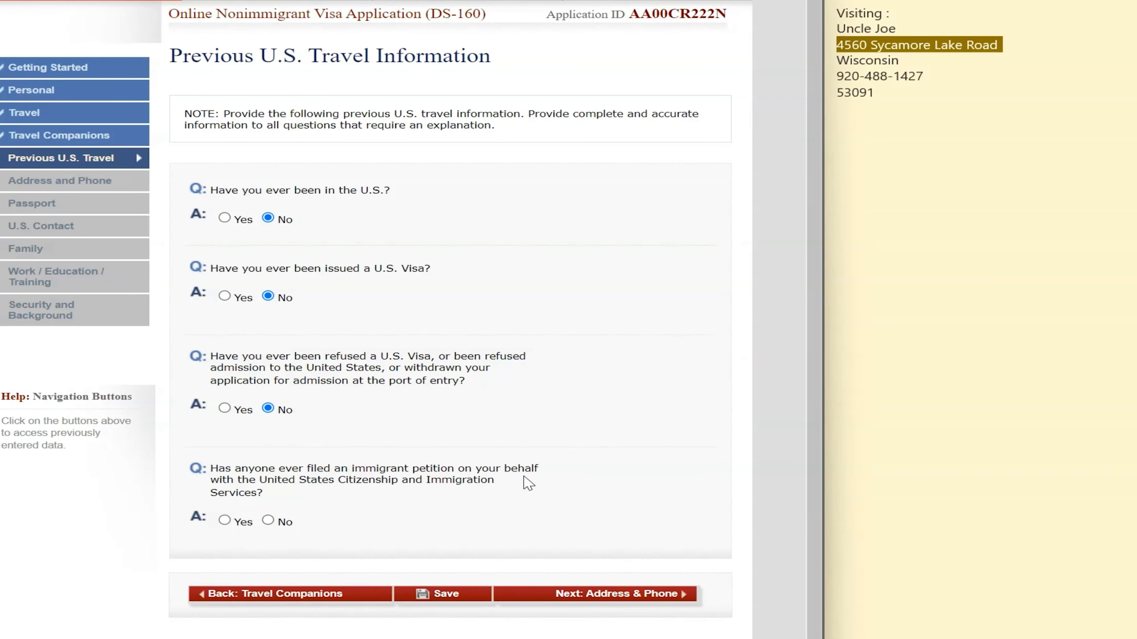
Answer No to the immigrant petition question and move on to Address and Phone
left_click(276, 521)
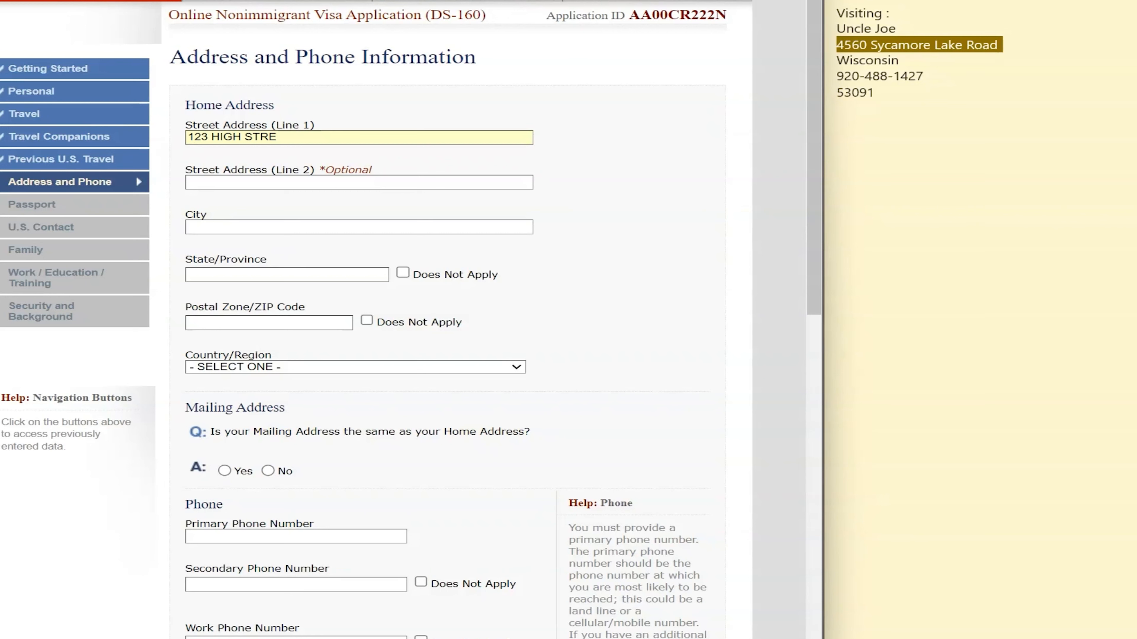
Finish the home street address, mark state and ZIP not applicable, and choose GUYANA as country
type("ET")
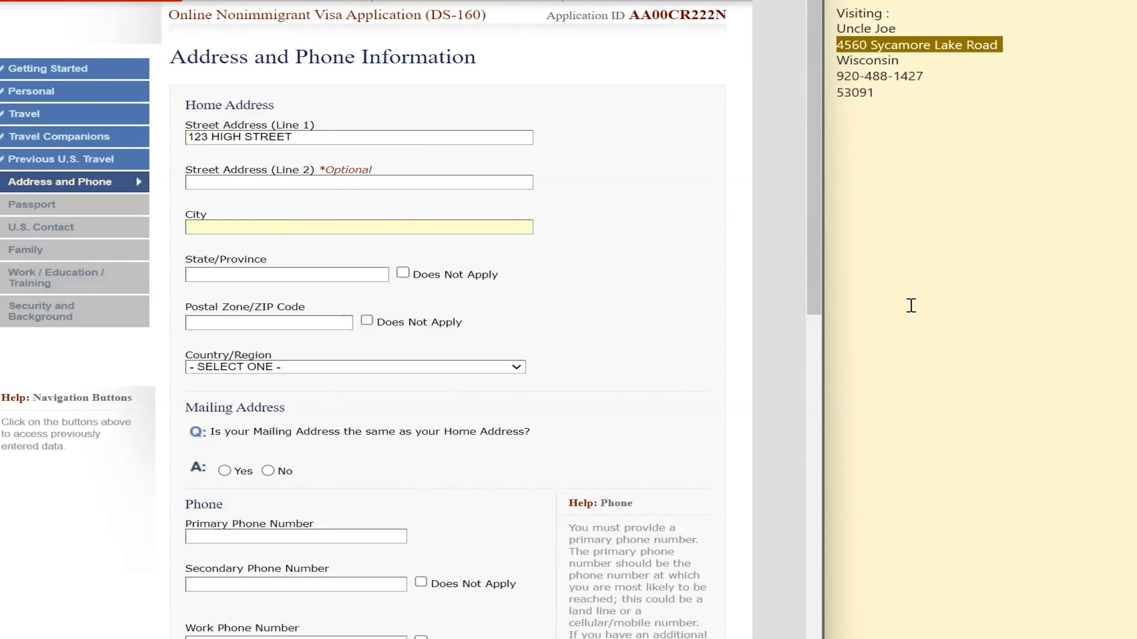
type("KIND")
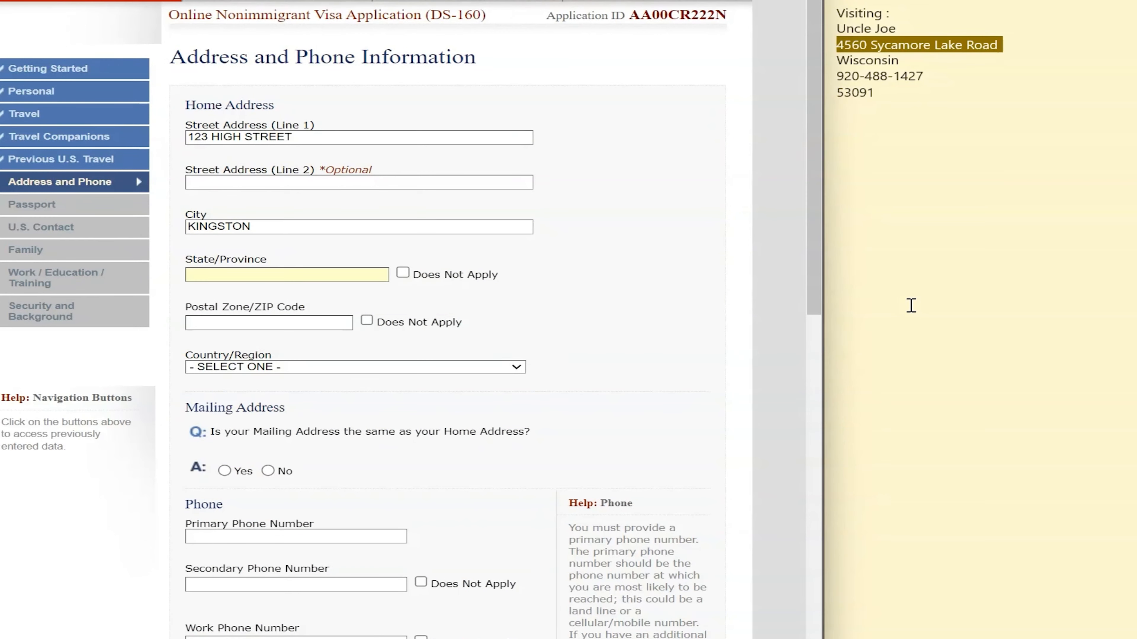
left_click(383, 306)
left_click(402, 273)
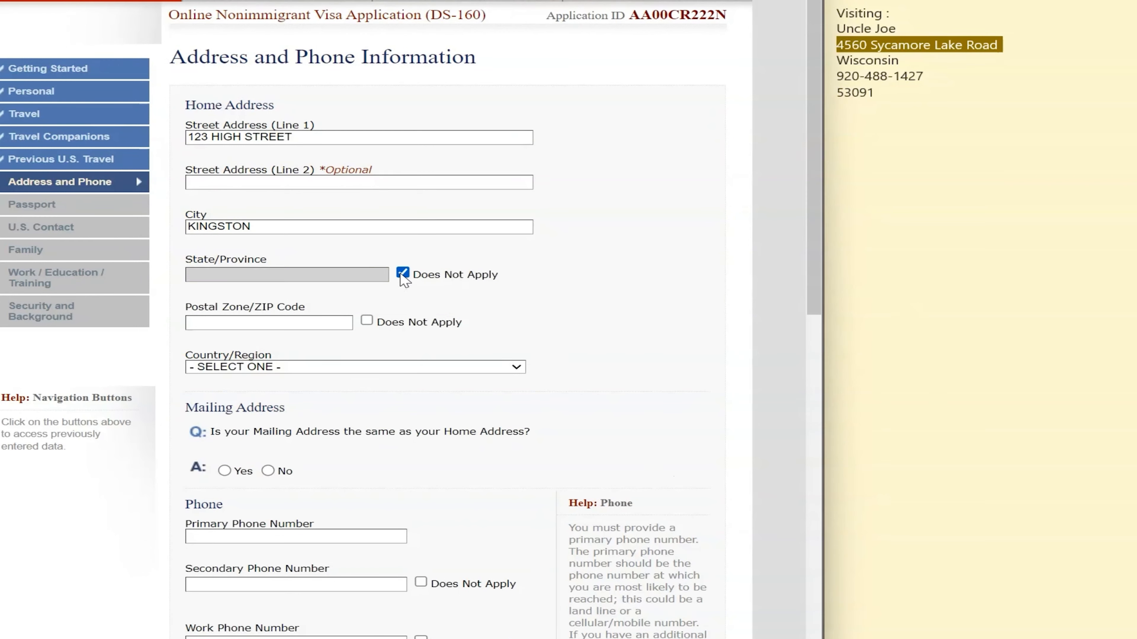
left_click(367, 321)
left_click(330, 367)
scroll(318, 470, "down", 15)
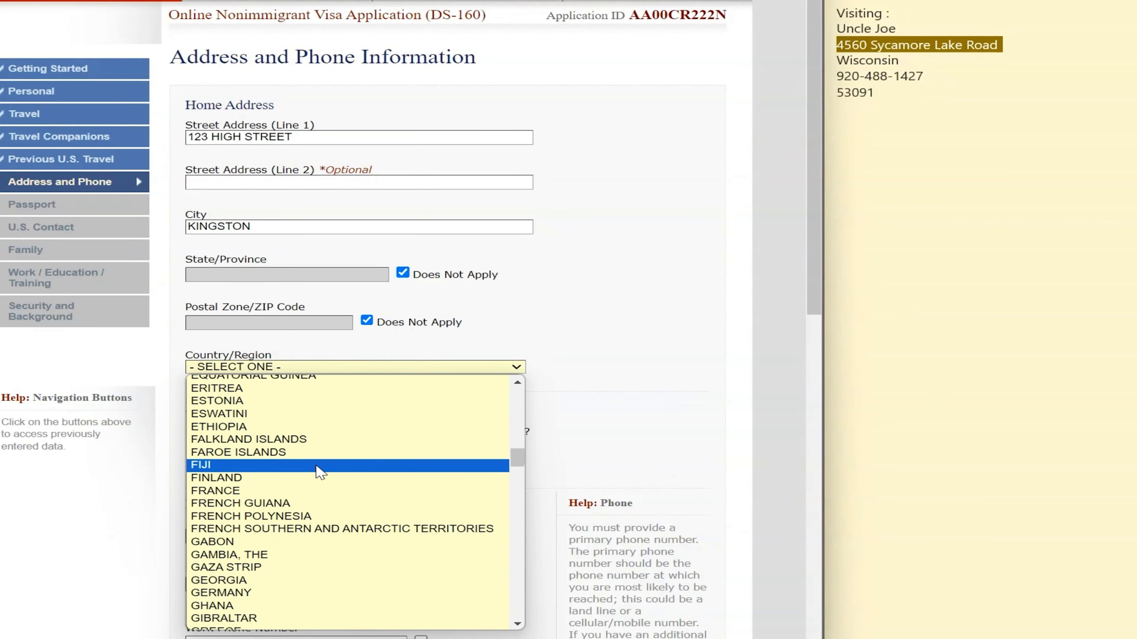
scroll(318, 470, "down", 8)
scroll(262, 538, "down", 10)
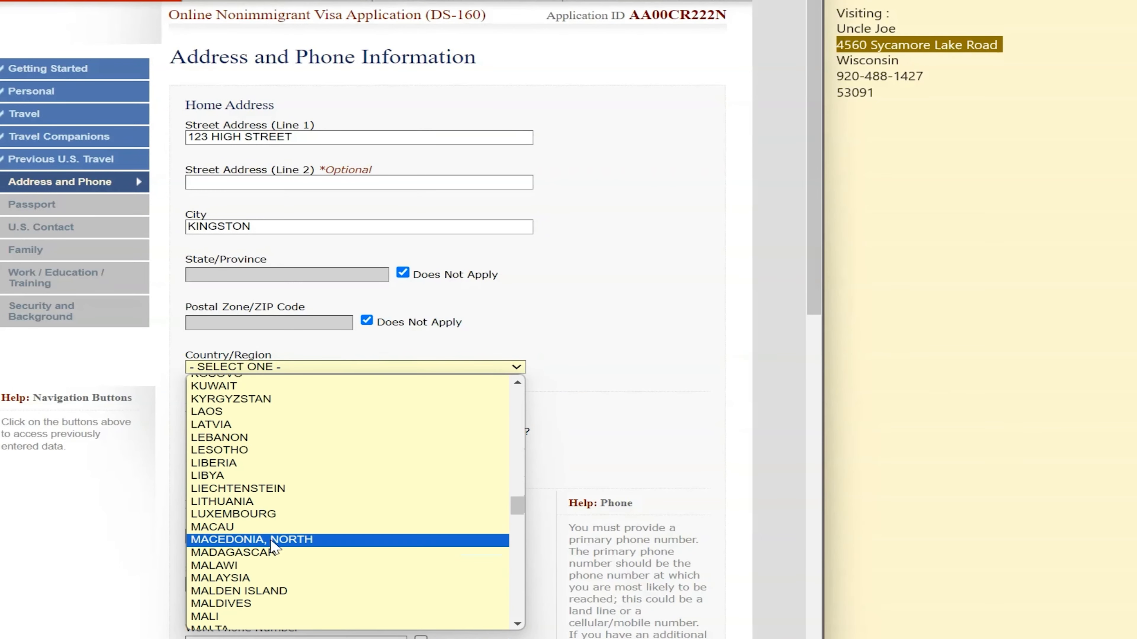
scroll(271, 541, "up", 12)
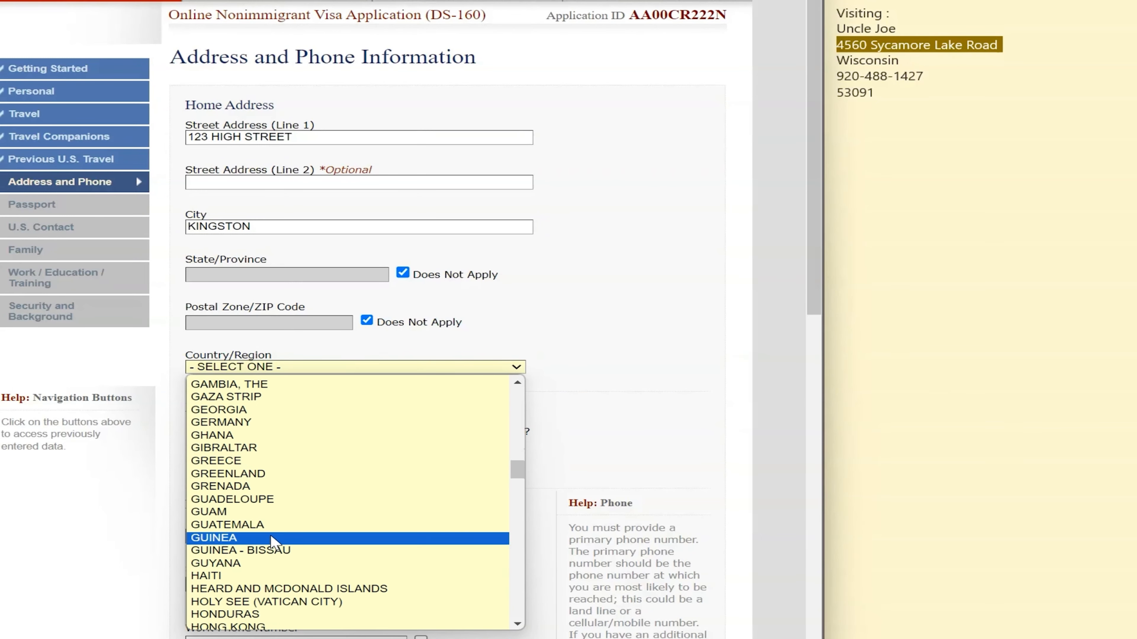
left_click(270, 565)
Confirm the mailing address is the same, enter the primary phone, and mark secondary and work phones not applicable
scroll(266, 336, "down", 3)
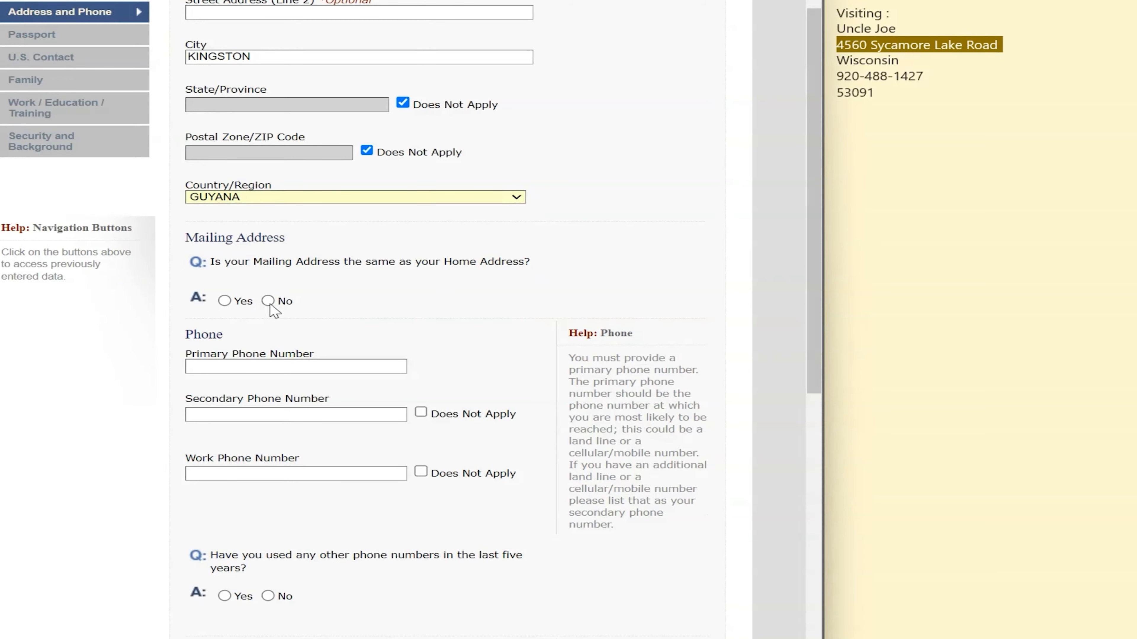
left_click(224, 301)
scroll(269, 358, "up", 3)
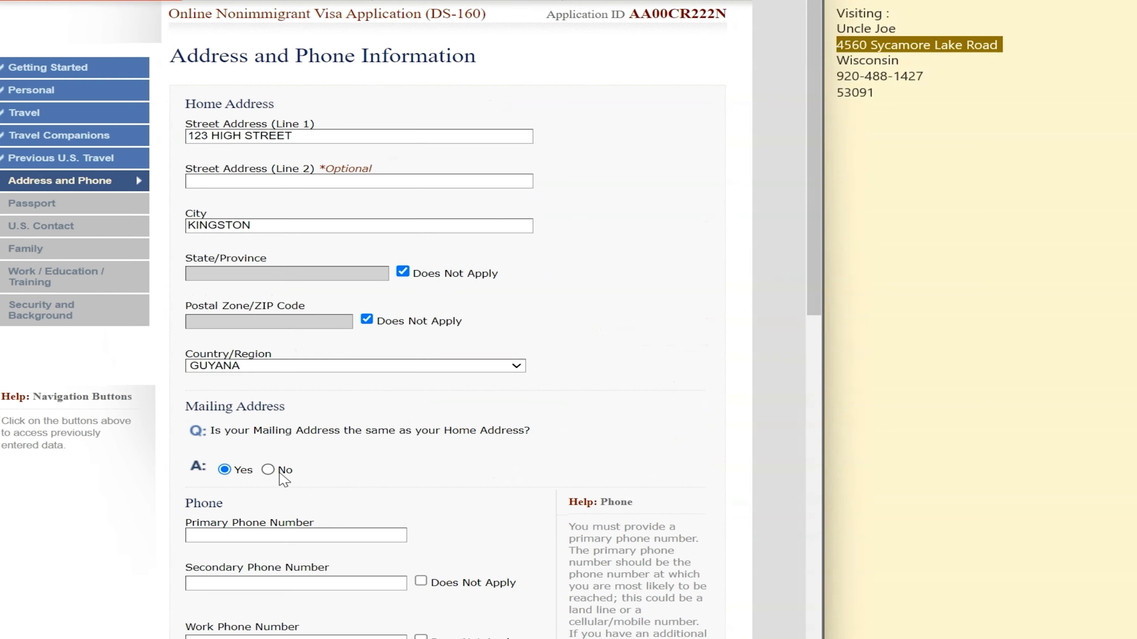
scroll(284, 479, "down", 3)
left_click(316, 367)
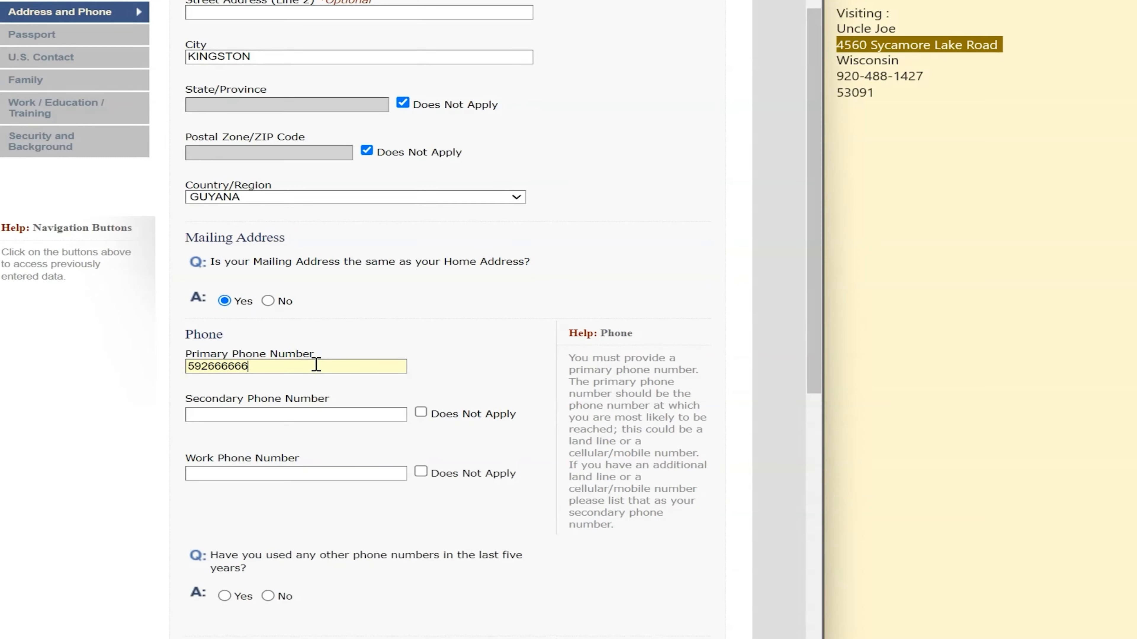
left_click(223, 413)
left_click(421, 412)
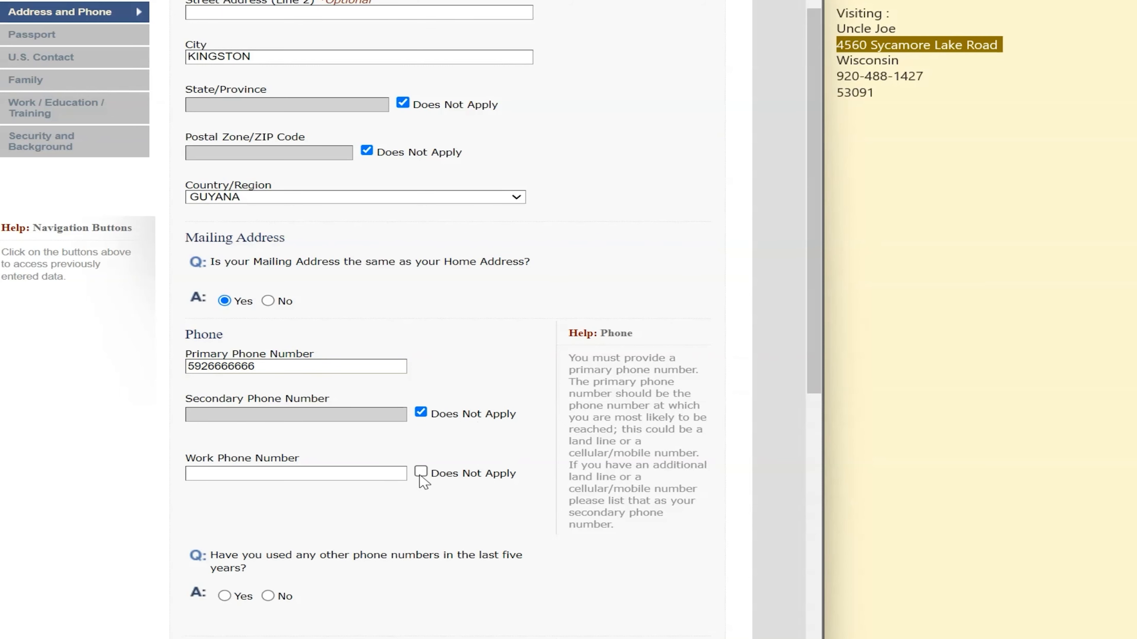
left_click(420, 474)
Answer No to other phone numbers and enter the applicant's e-mail address
scroll(358, 466, "down", 3)
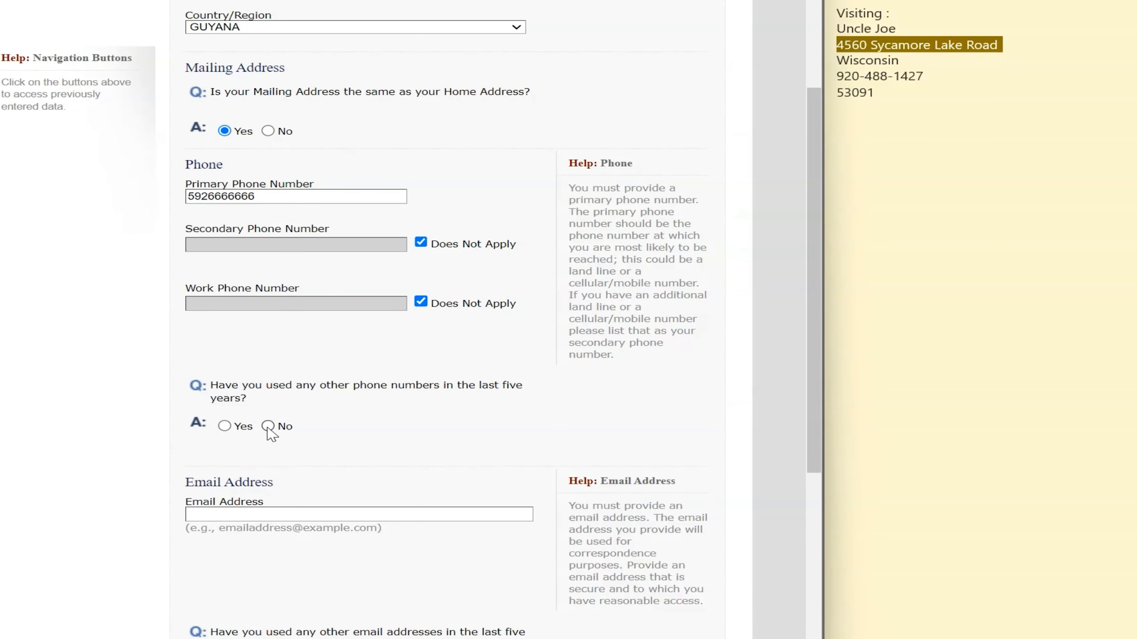
scroll(353, 500, "up", 2)
scroll(353, 500, "down", 6)
left_click(276, 314)
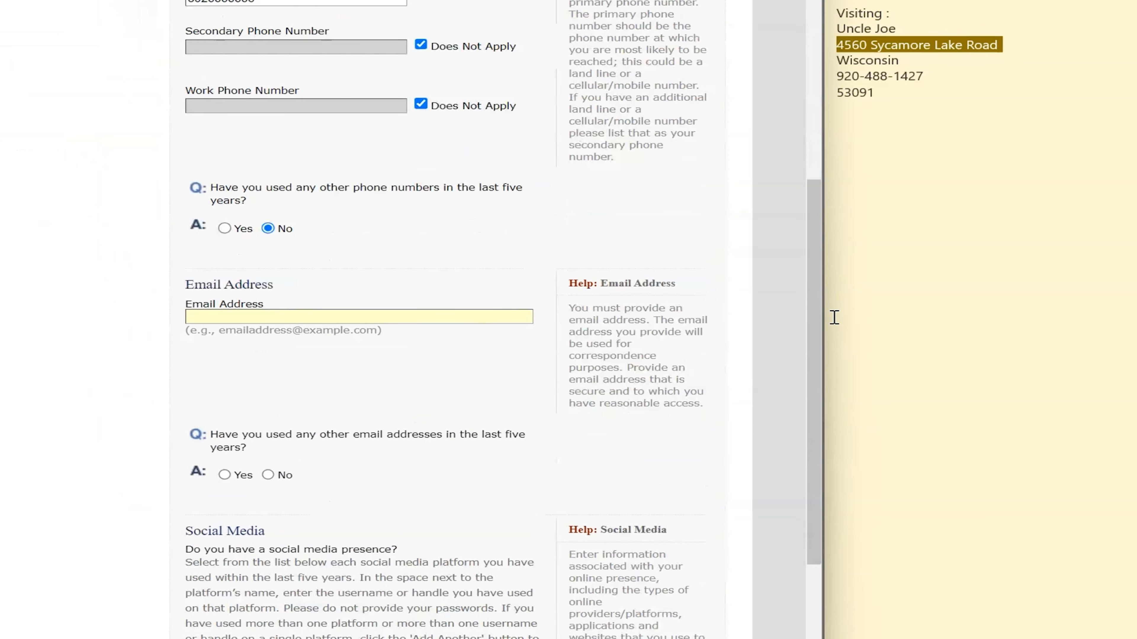
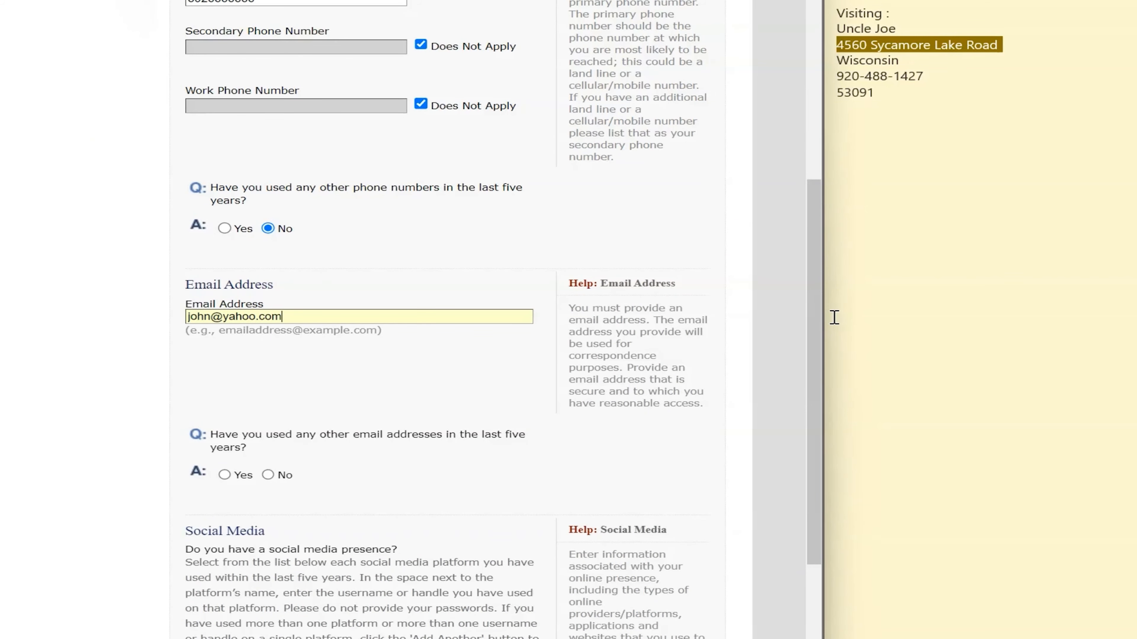
scroll(429, 315, "down", 4)
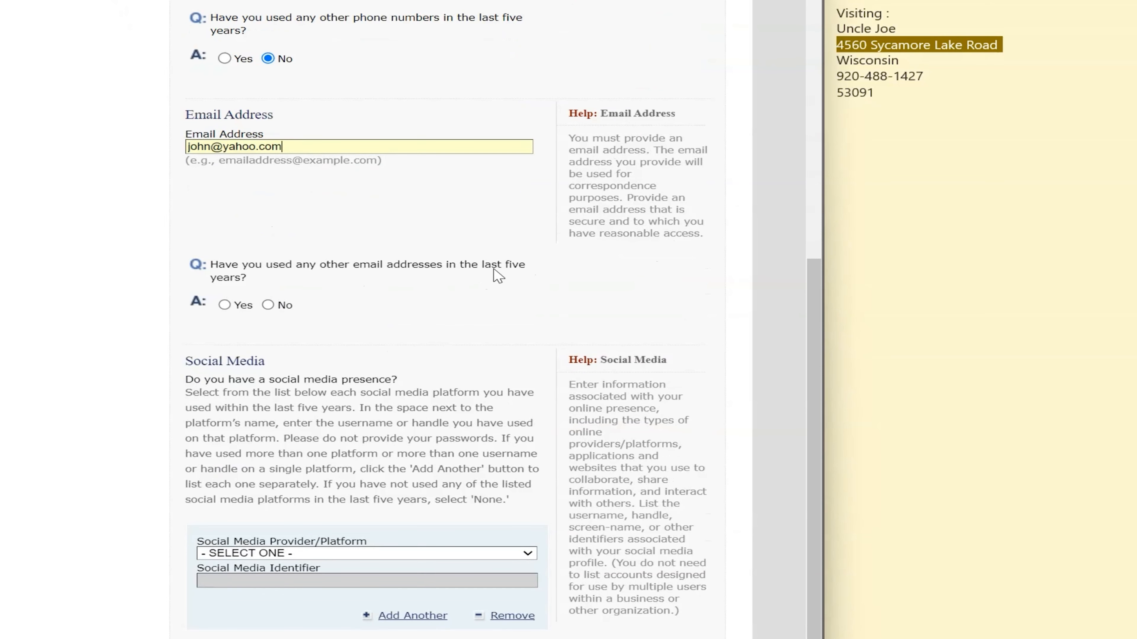
Answer No to other e-mails and other websites, leaving the social media platform unselected, and submit the page
left_click(269, 306)
scroll(495, 266, "down", 10)
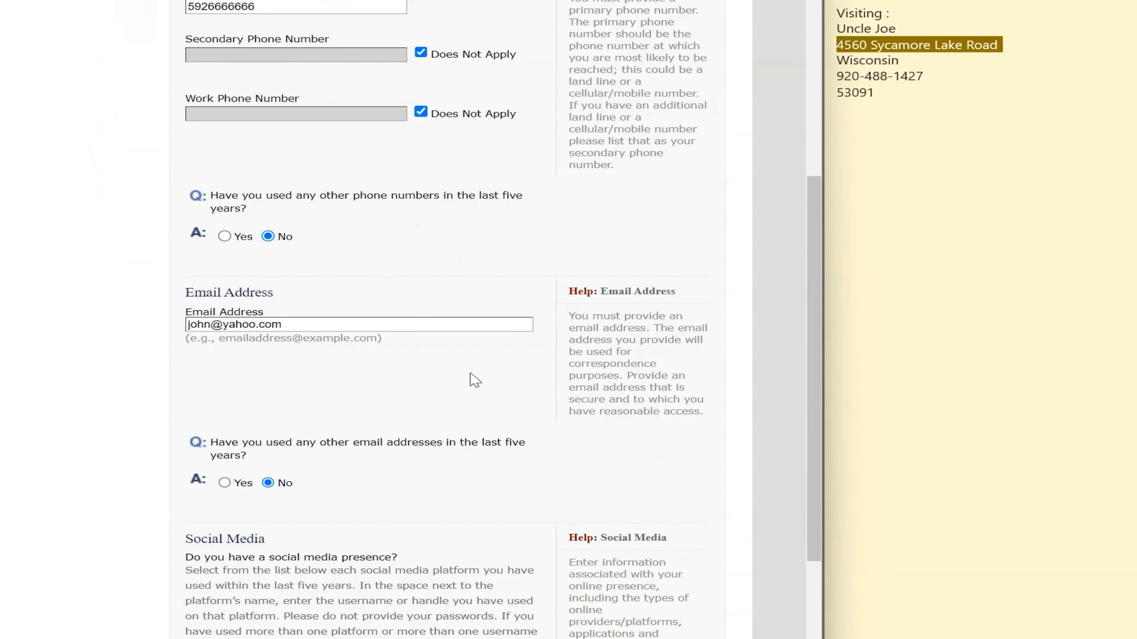
scroll(257, 318, "down", 1)
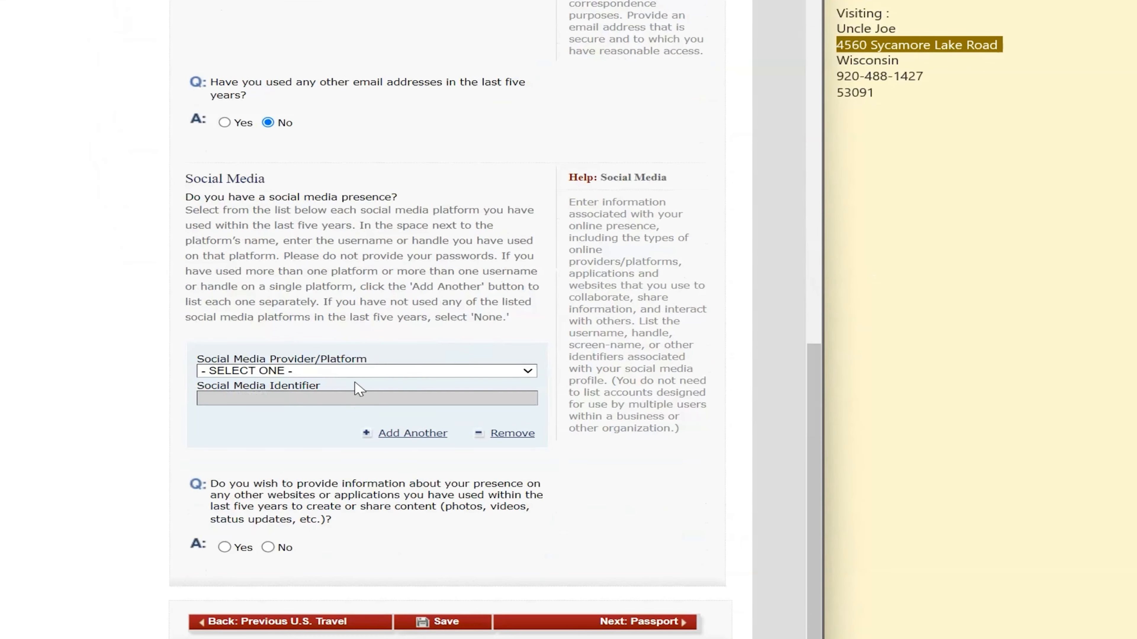
left_click(357, 371)
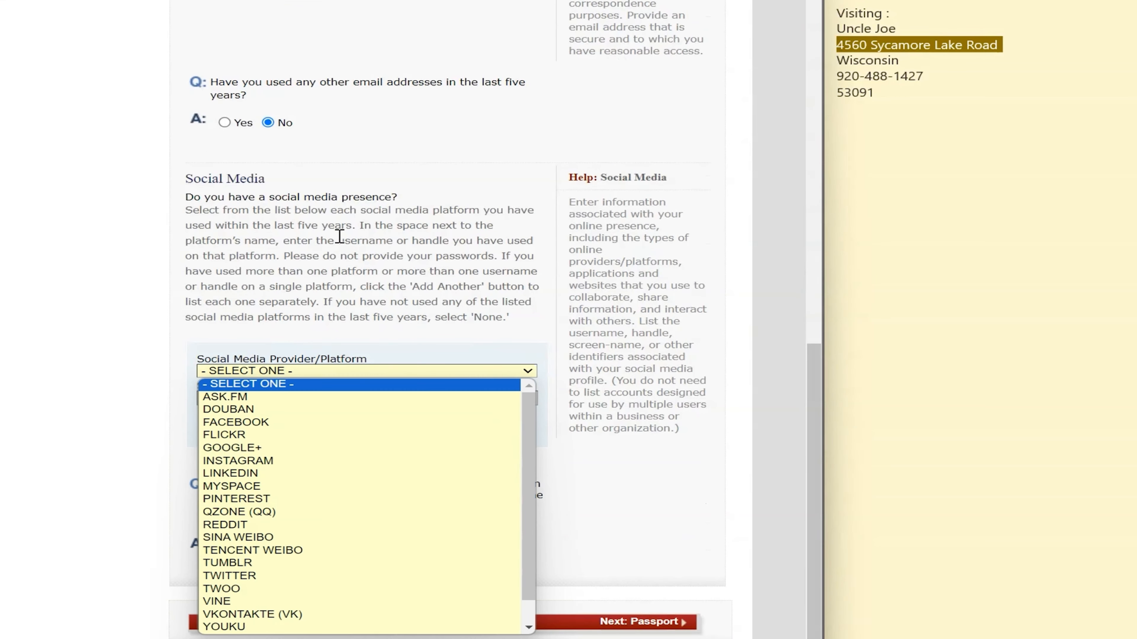
left_click(403, 282)
left_click(394, 372)
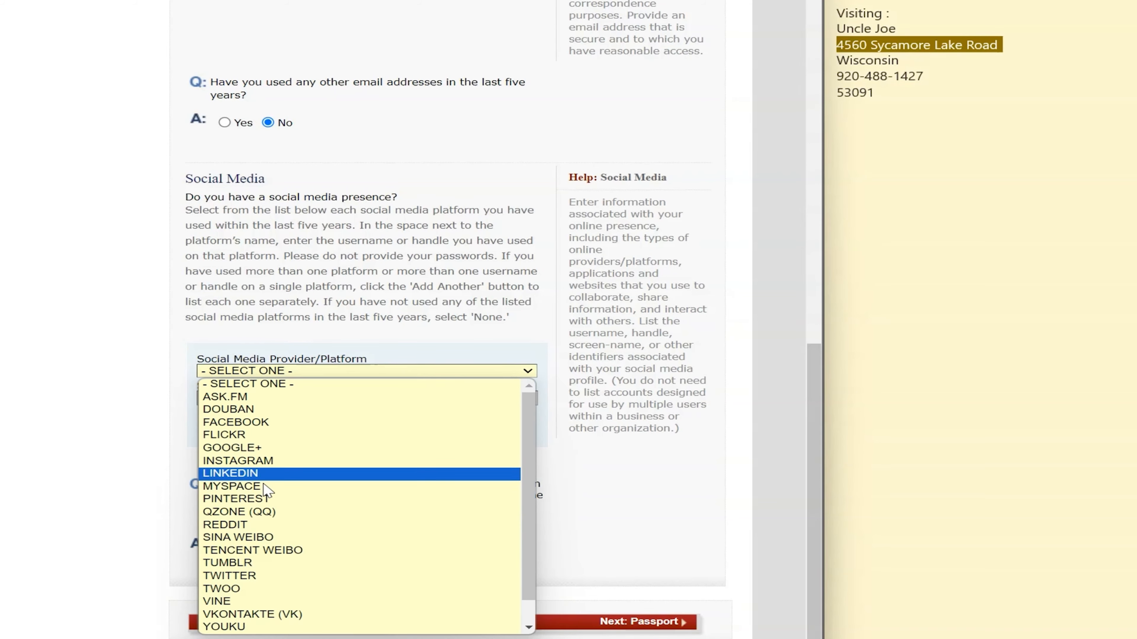
left_click(376, 269)
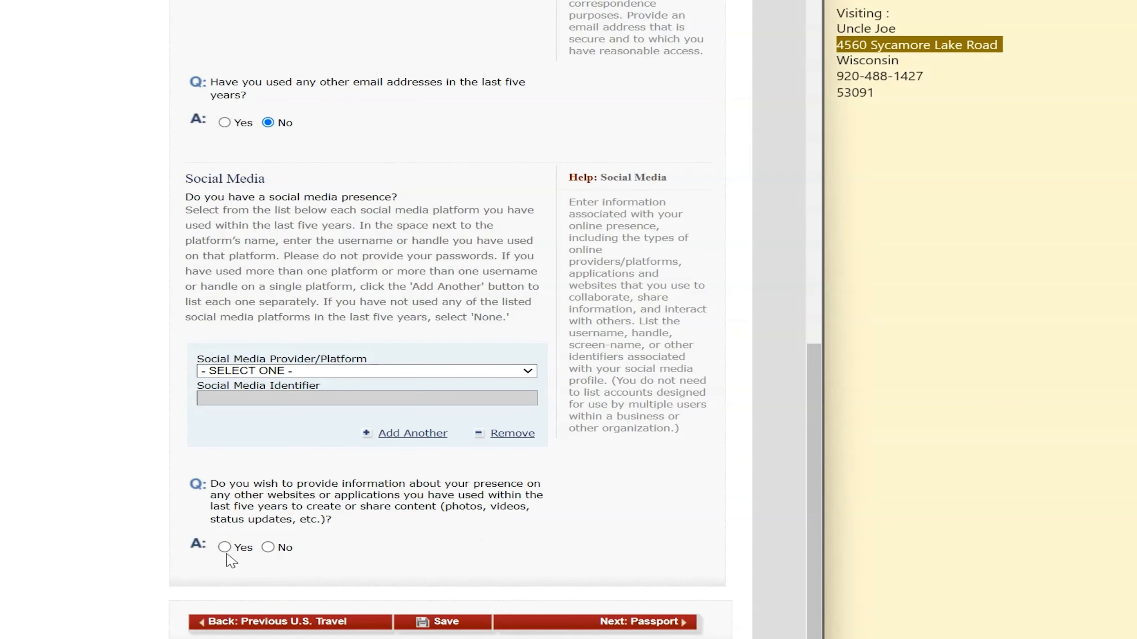
left_click(272, 547)
left_click(631, 623)
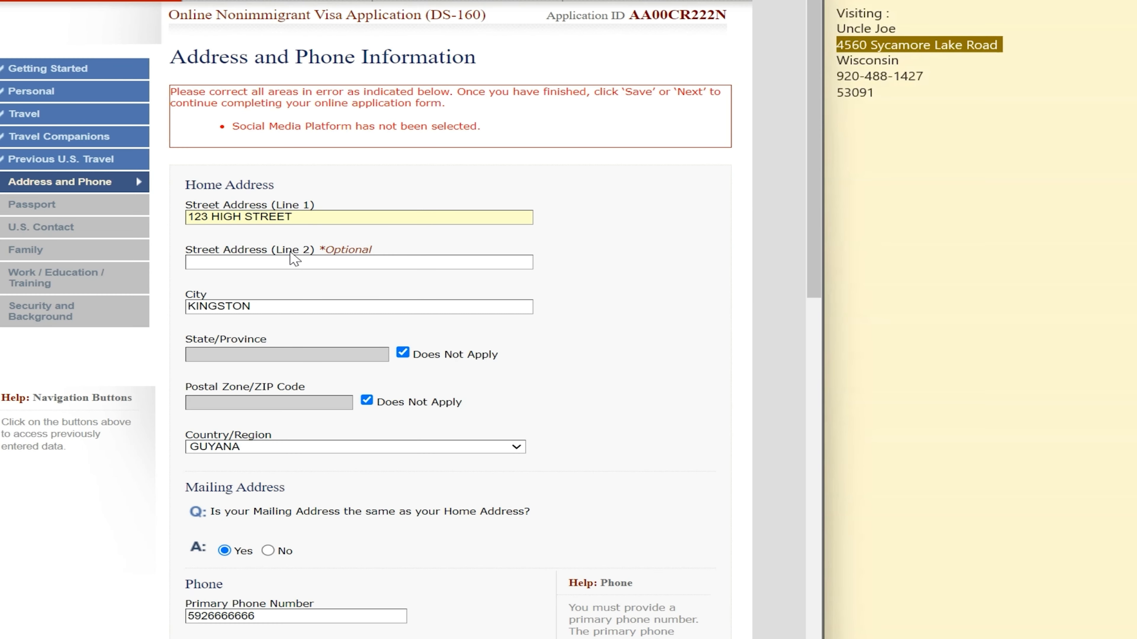
Set the social media platform to NONE and advance to Passport Information
scroll(444, 161, "down", 15)
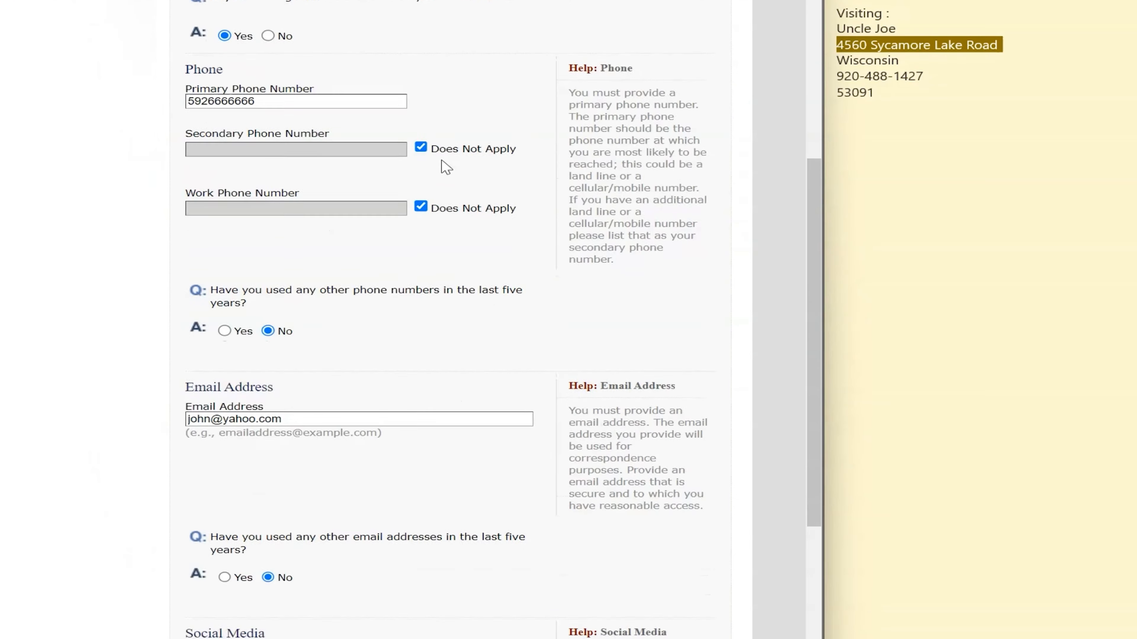
left_click(403, 372)
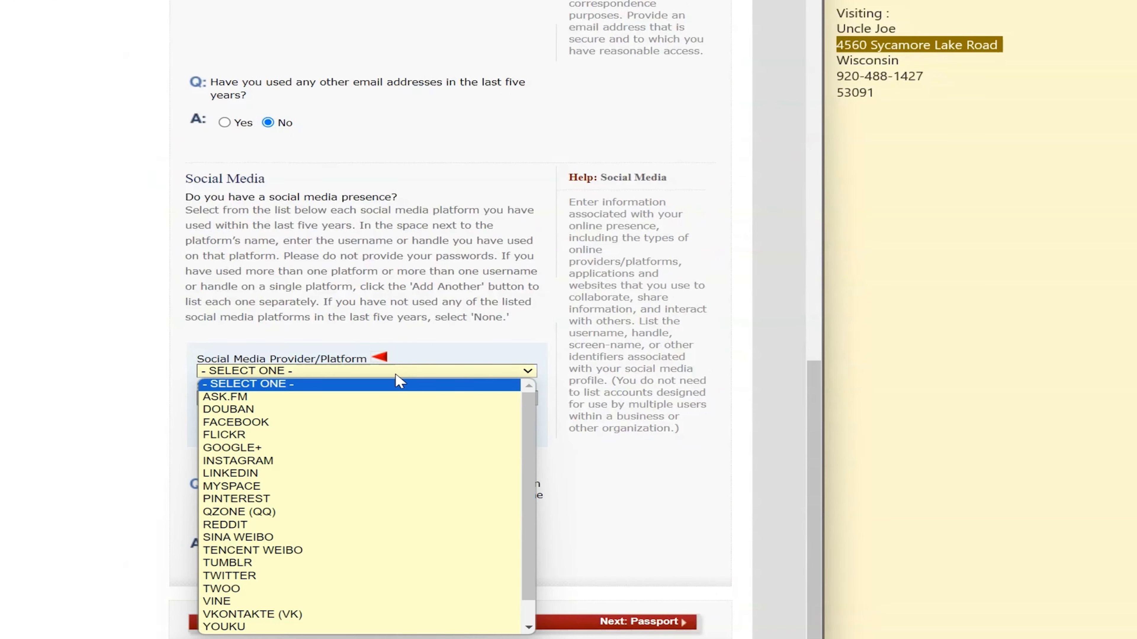
scroll(368, 448, "down", 1)
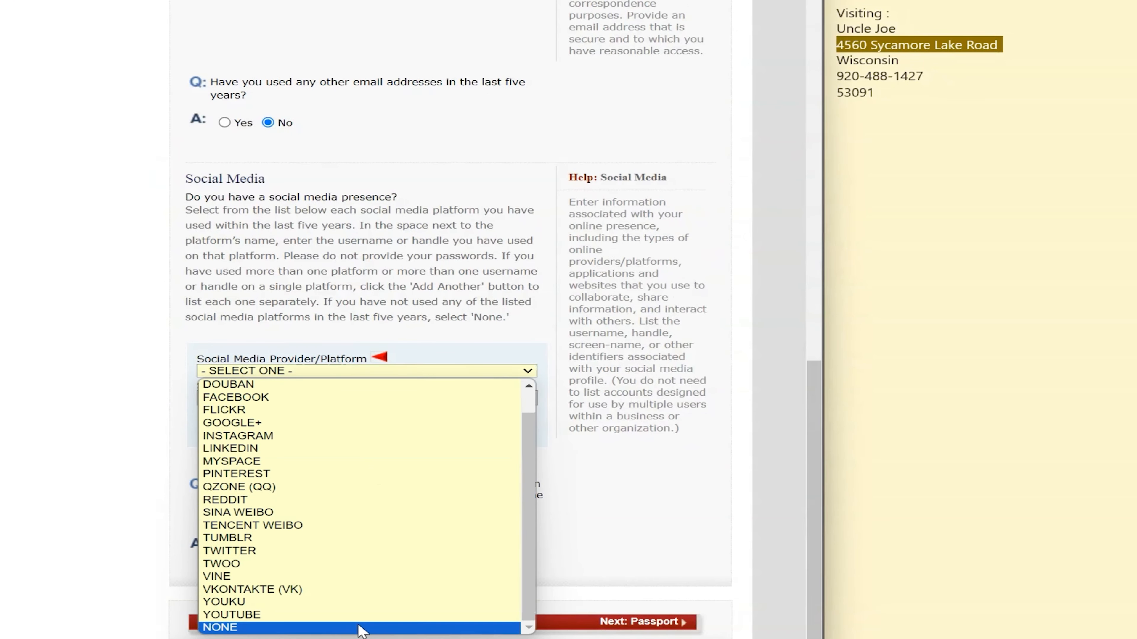
left_click(365, 627)
left_click(672, 624)
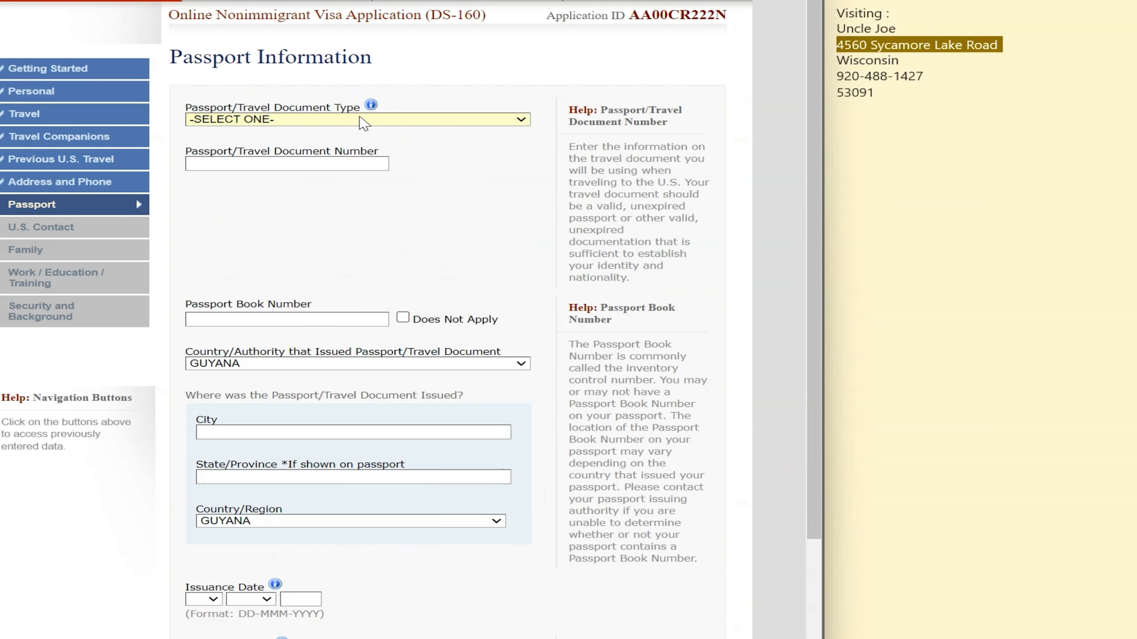
Choose REGULAR passport type, enter the passport number, mark book number not applicable, and enter GEORGETOWN as issuing city
left_click(364, 125)
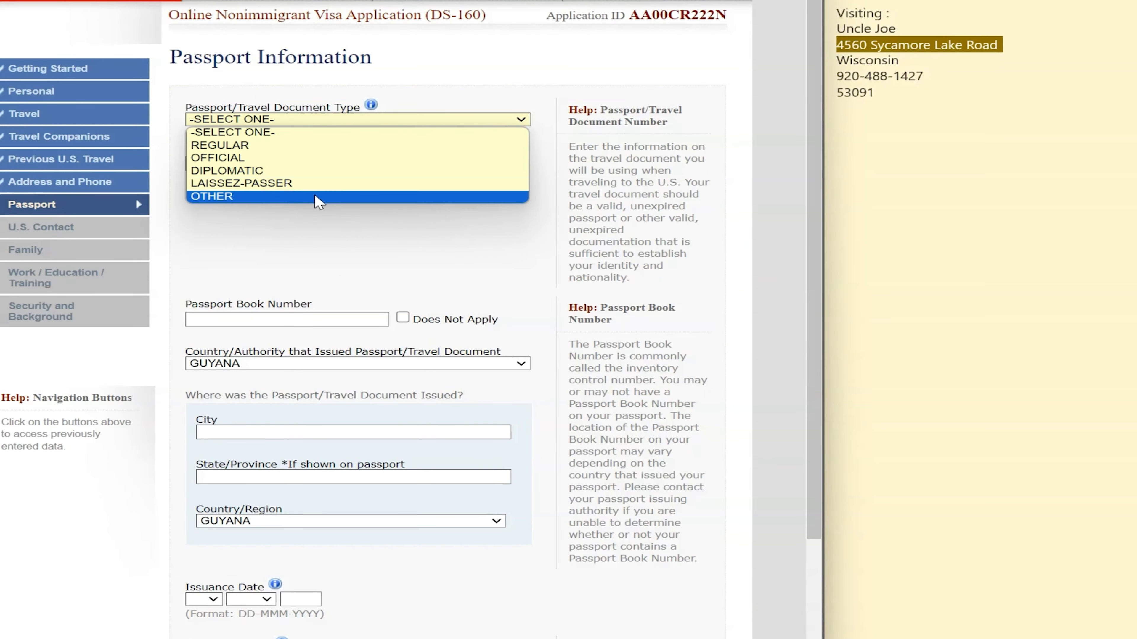
left_click(316, 146)
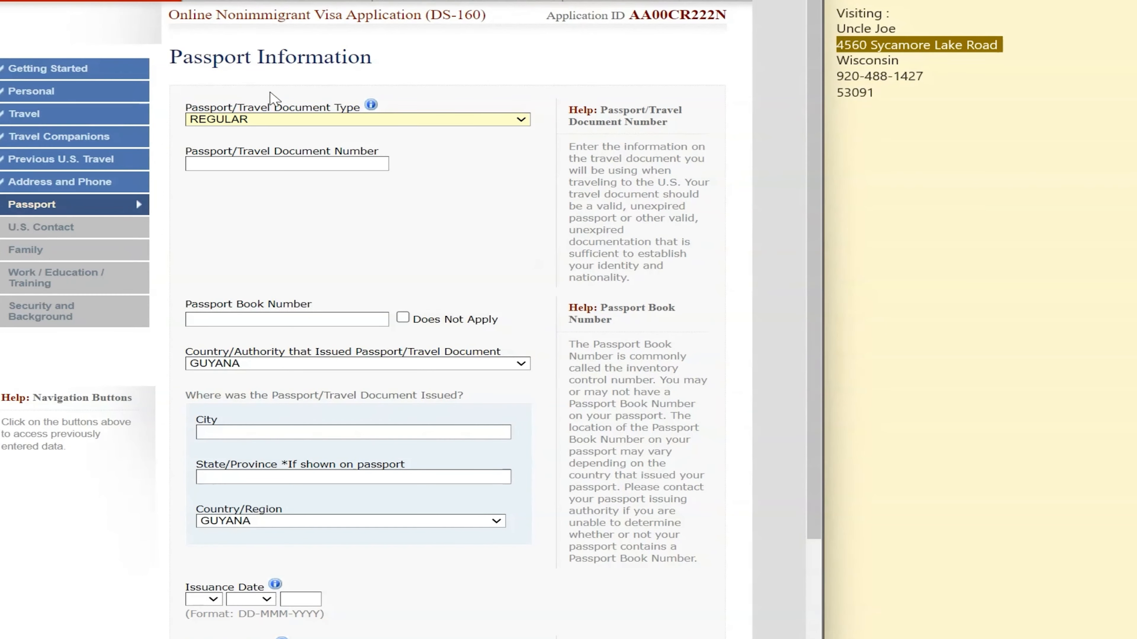
left_click(264, 165)
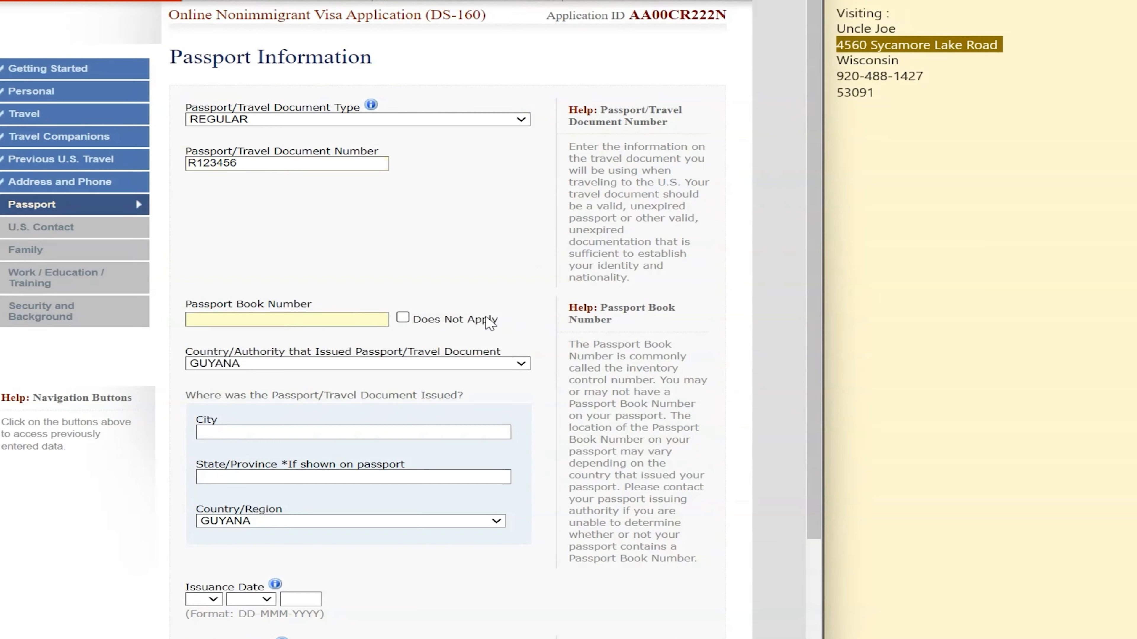
left_click(402, 318)
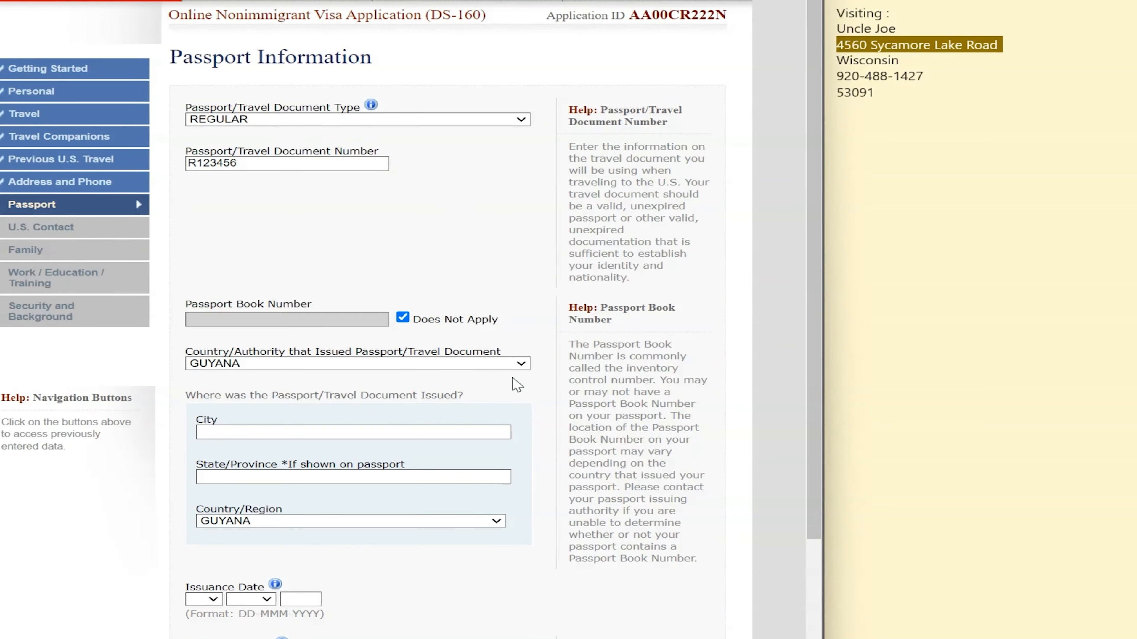
scroll(331, 433, "down", 4)
scroll(222, 330, "down", 2)
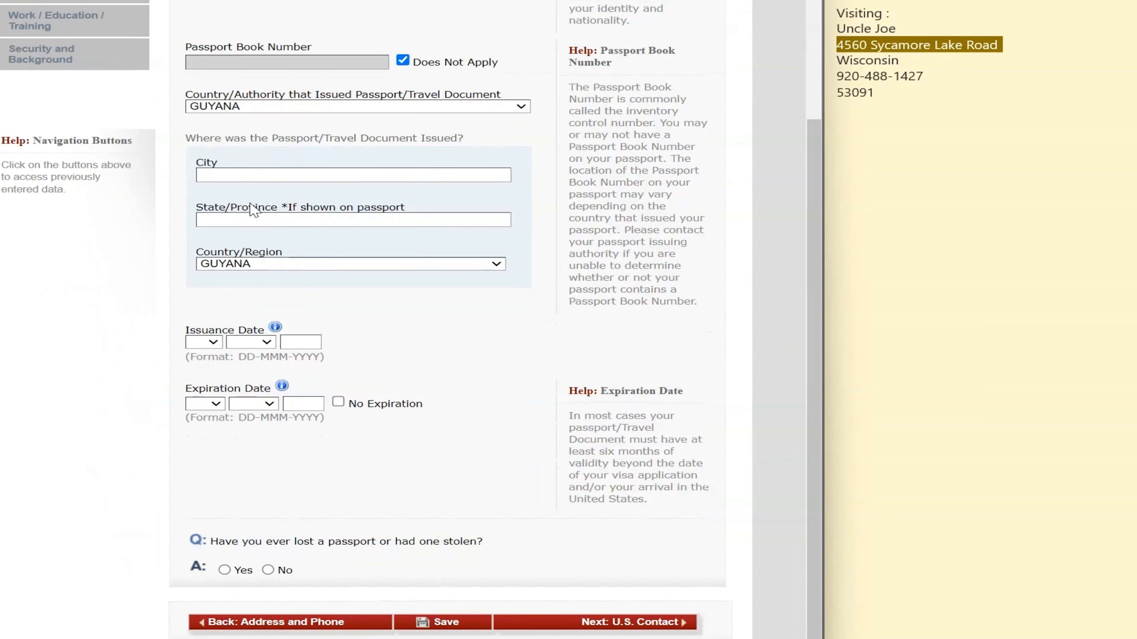
left_click(261, 175)
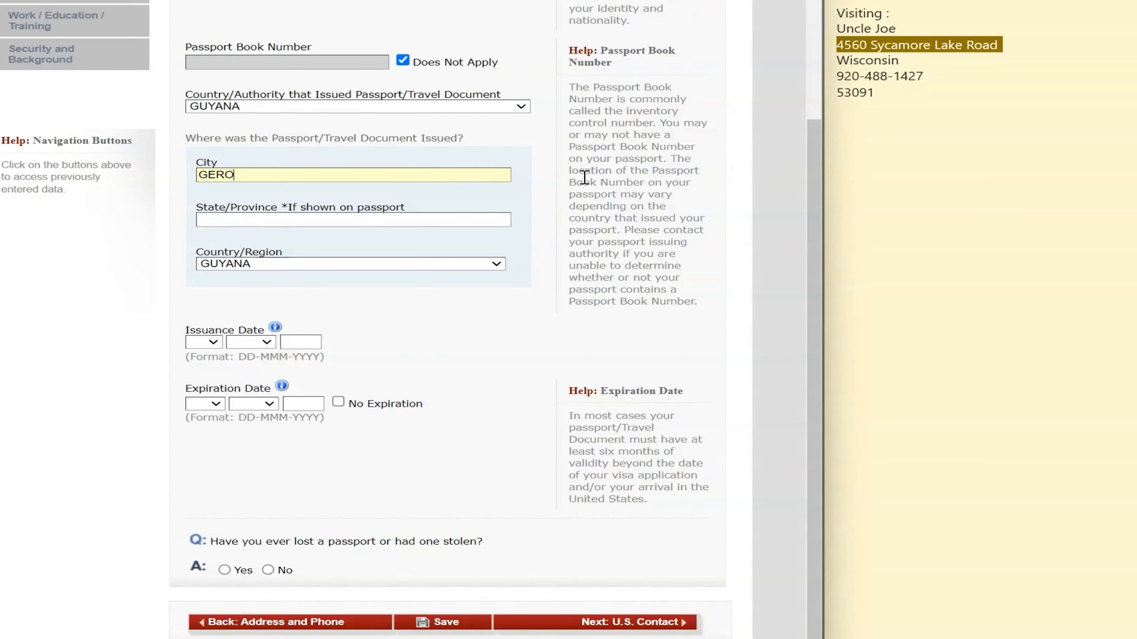
type("GEORGETOWN")
Set the issuance date to 08 SEP 2022, noting 'DOI: 08Sep' in the notes
left_click(207, 344)
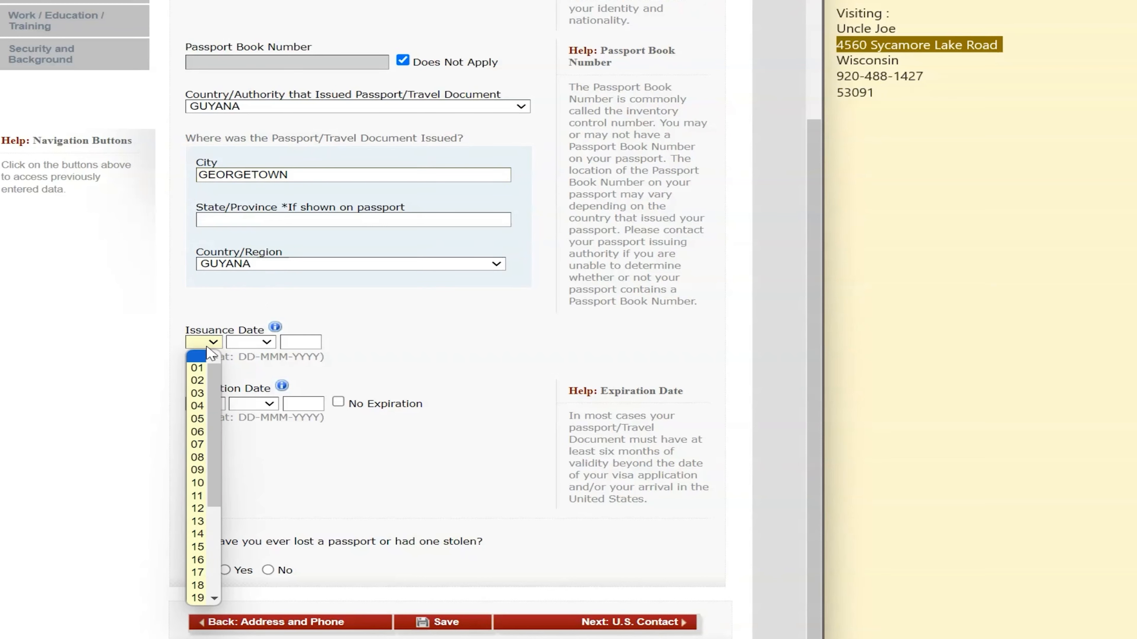
left_click(198, 457)
left_click(267, 343)
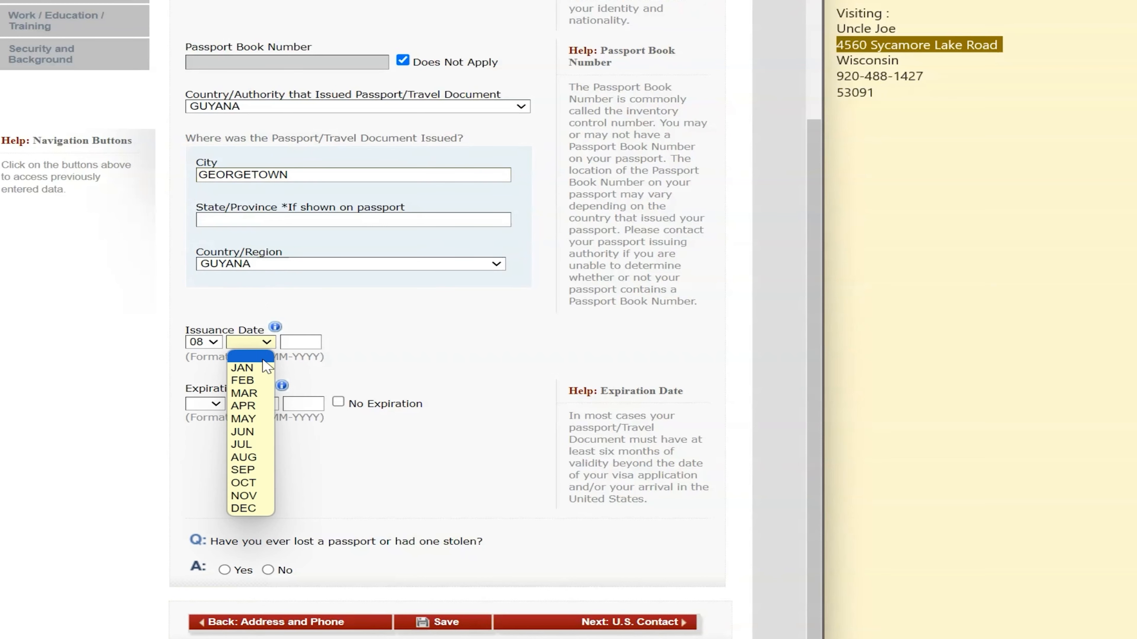
left_click(244, 470)
left_click(312, 347)
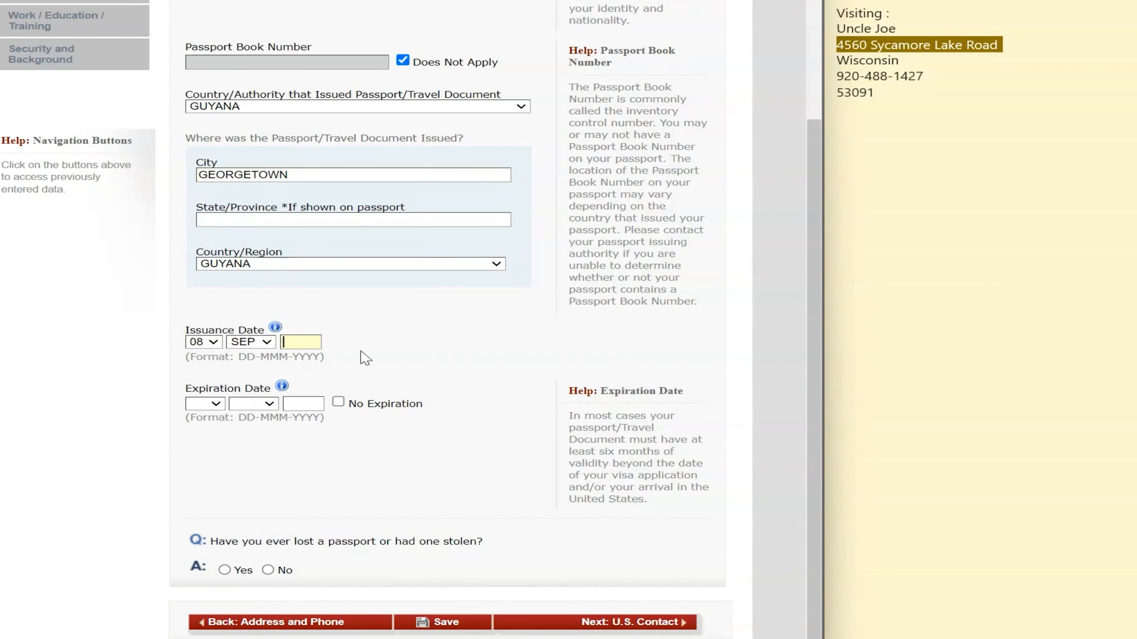
type("19")
left_click(896, 142)
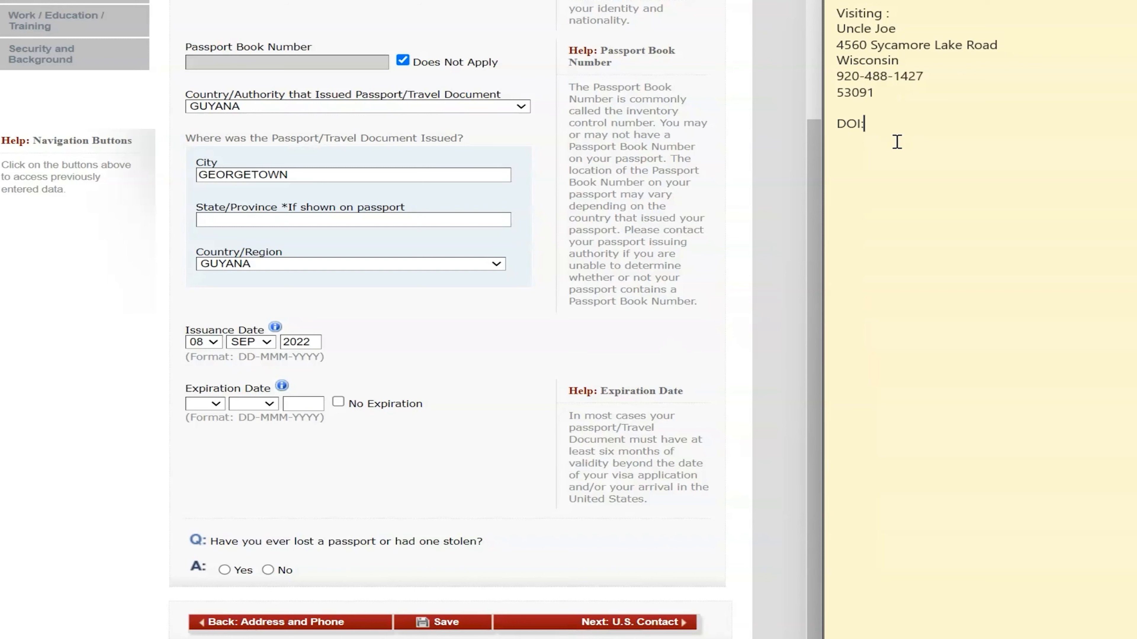
type("DOI: 08Sep2022")
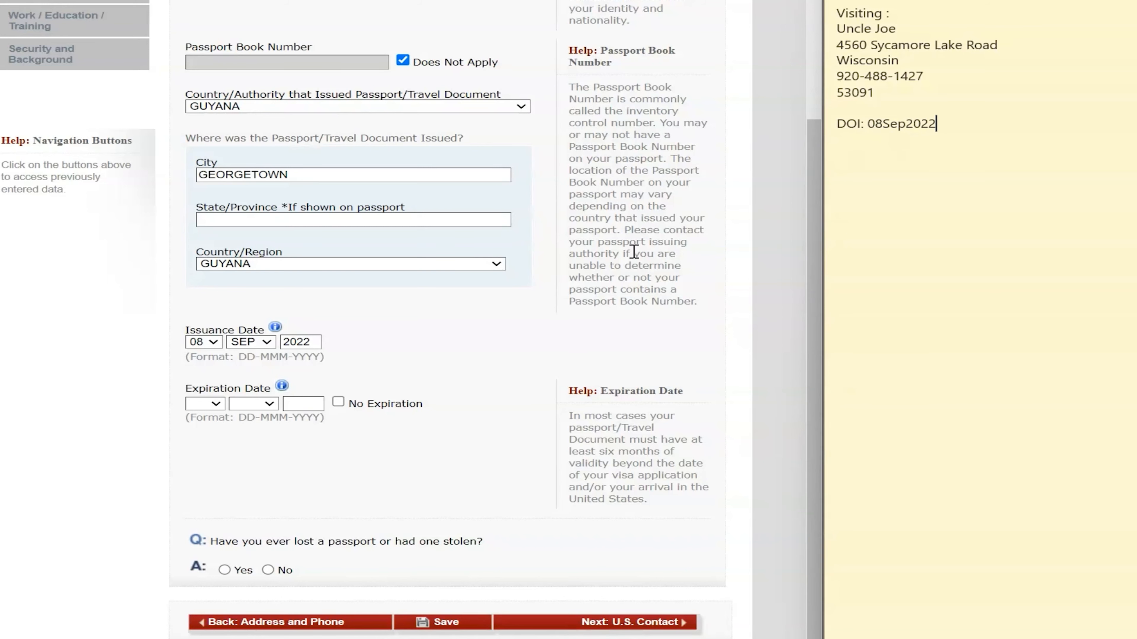
scroll(599, 258, "up", 5)
left_click_drag(241, 161, 107, 159)
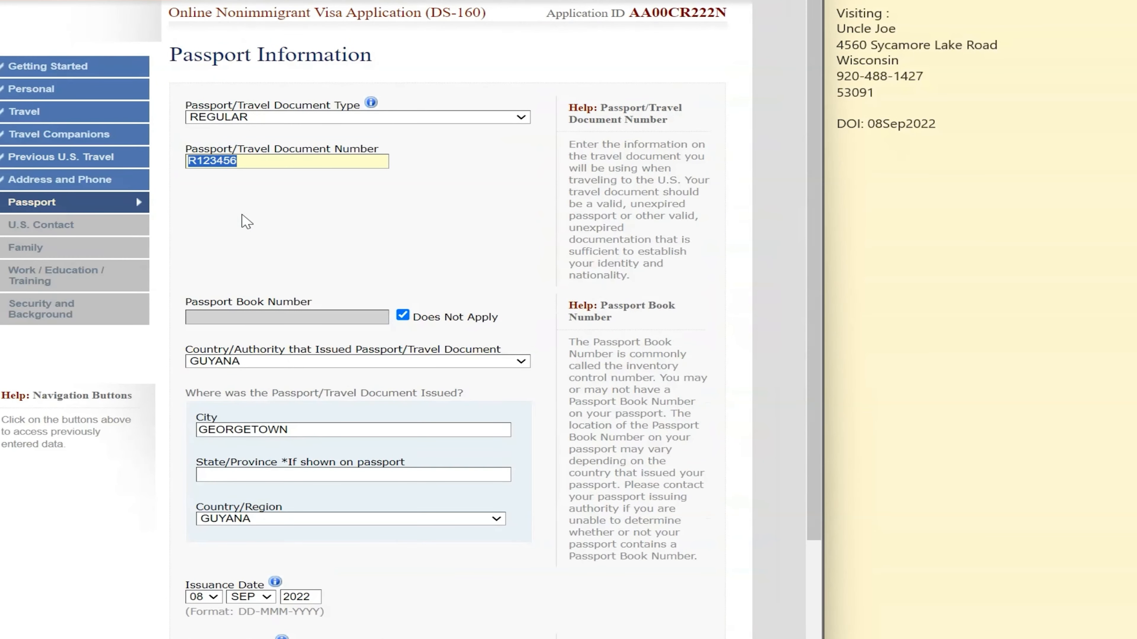
left_click(397, 226)
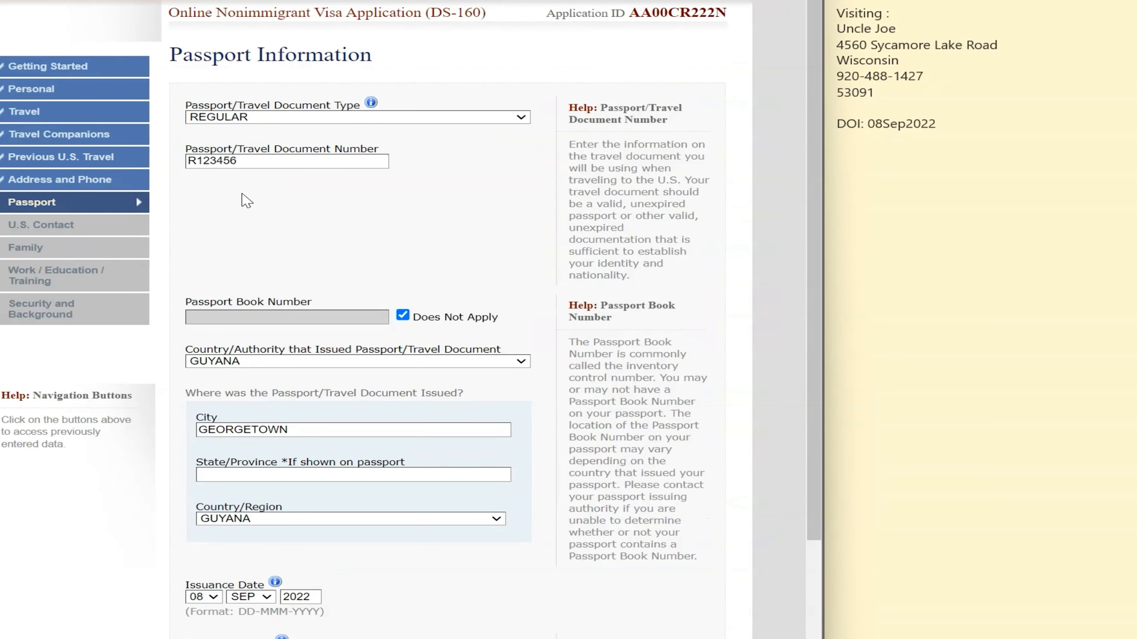
scroll(386, 302, "down", 5)
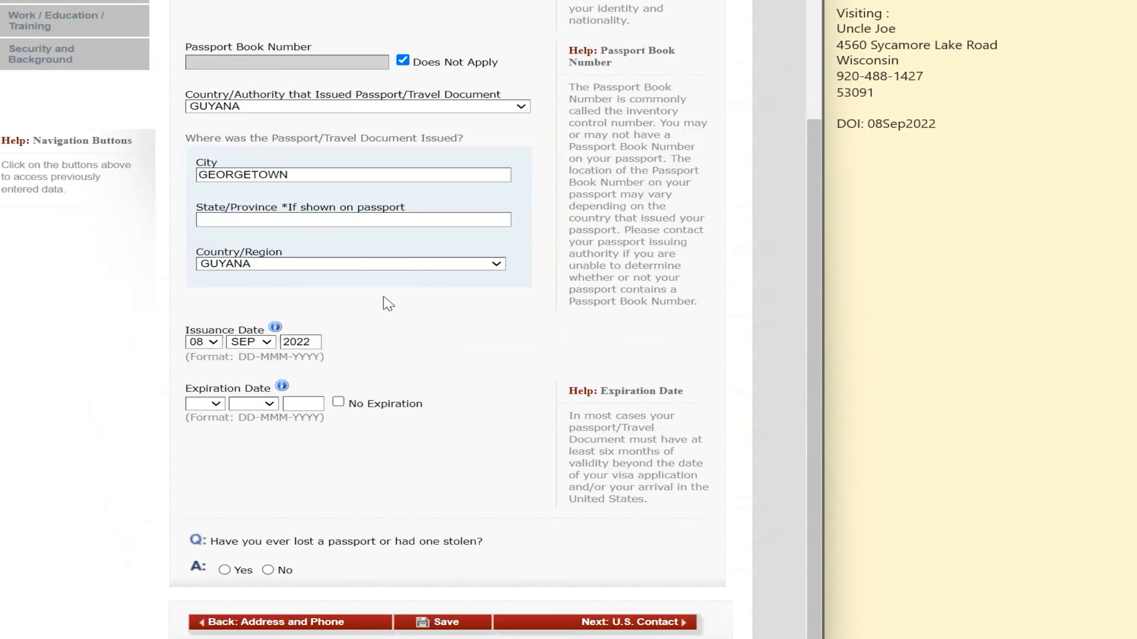
Set the expiration date to 05 SEP 2027, answer No to lost passport, and continue to U.S. Contact
left_click(215, 405)
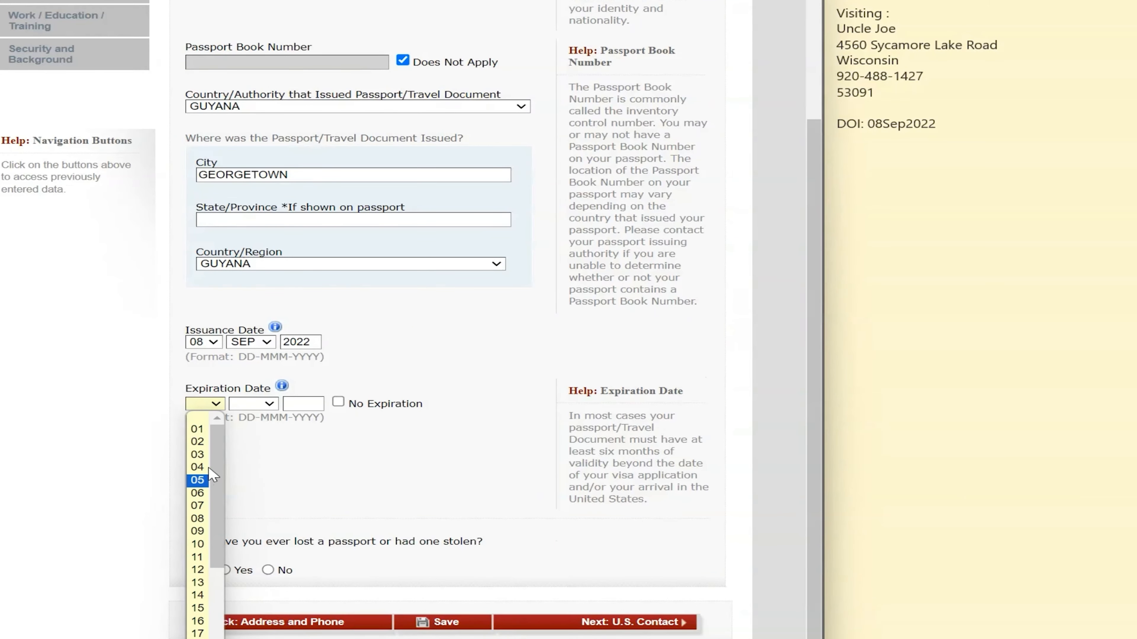
left_click(197, 480)
left_click(255, 404)
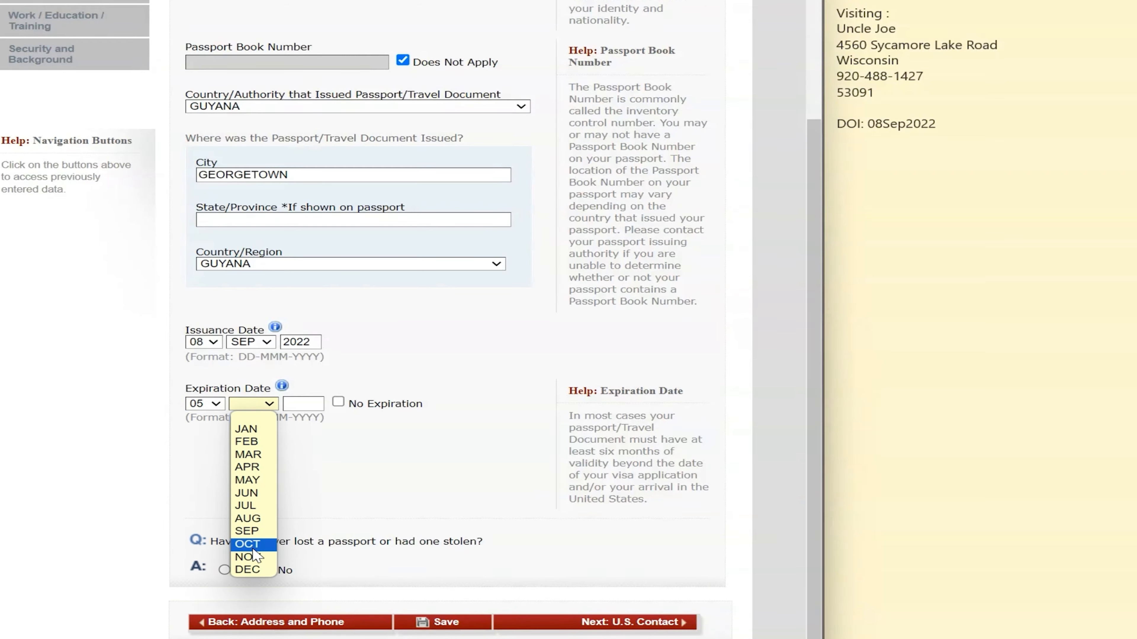
left_click(249, 531)
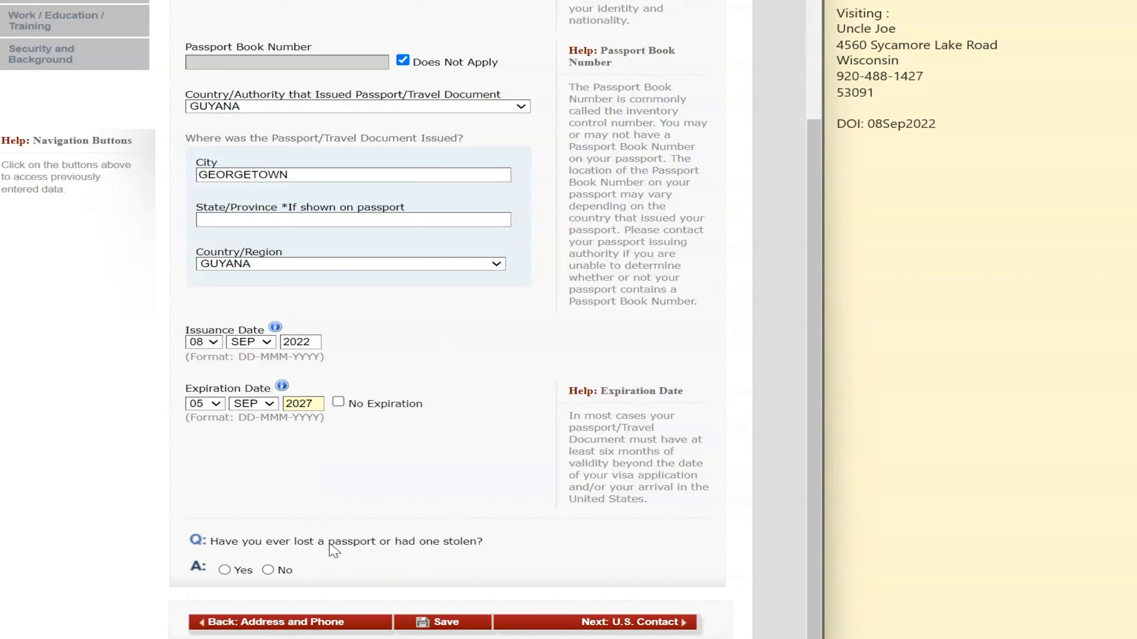
left_click(268, 570)
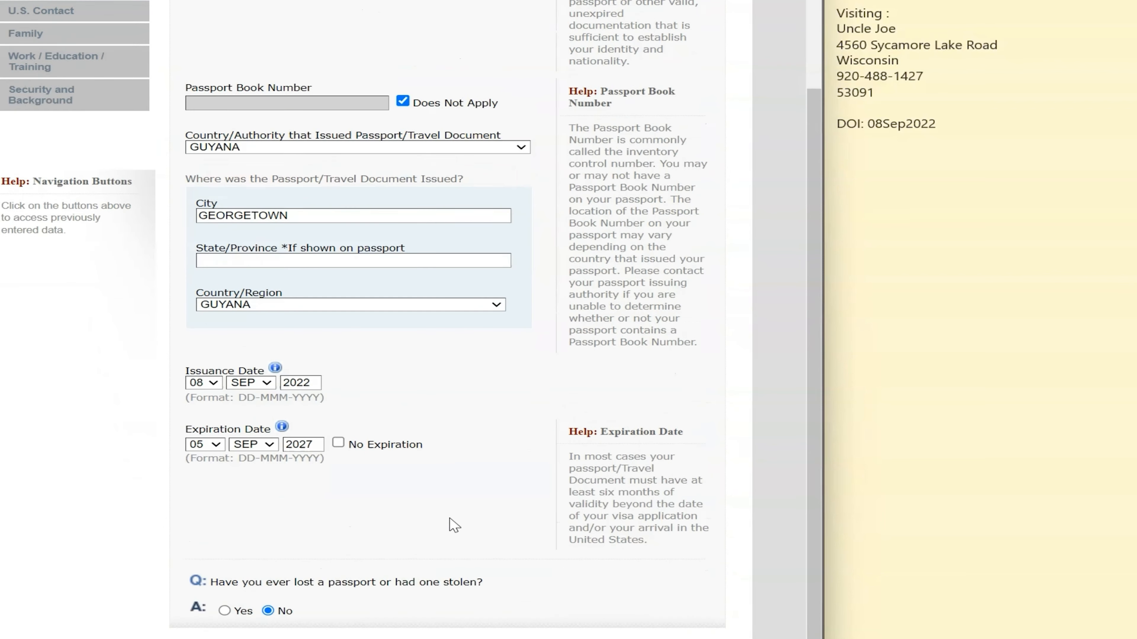
left_click(652, 622)
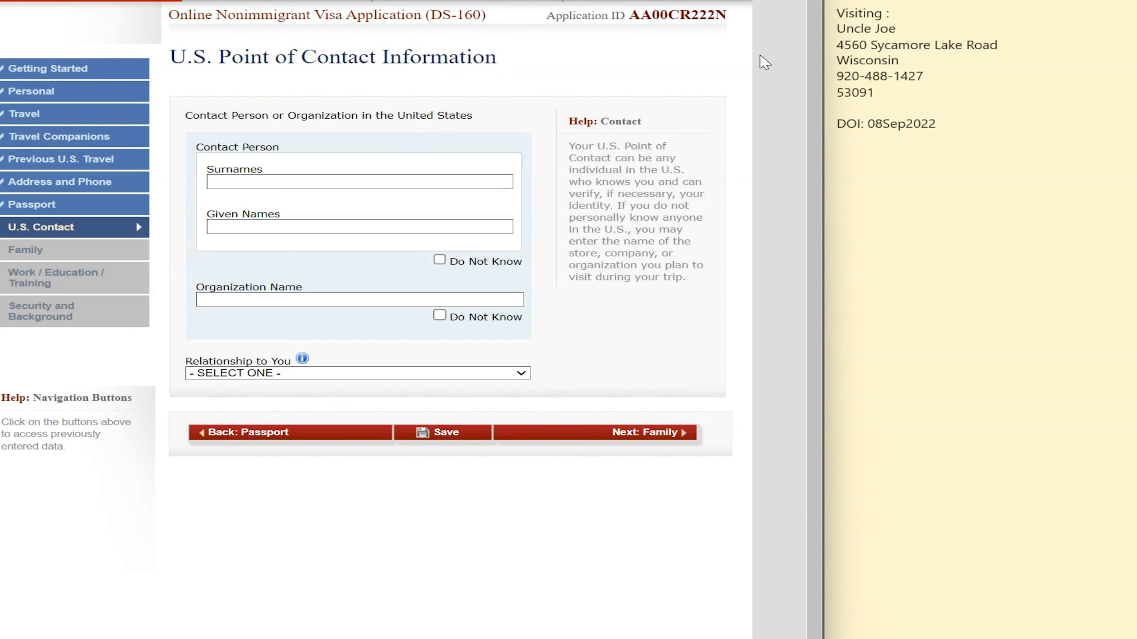
Enter the U.S. contact's surname and given name, mark organization Do Not Know, and set relationship to RELATIVE
left_click(896, 29)
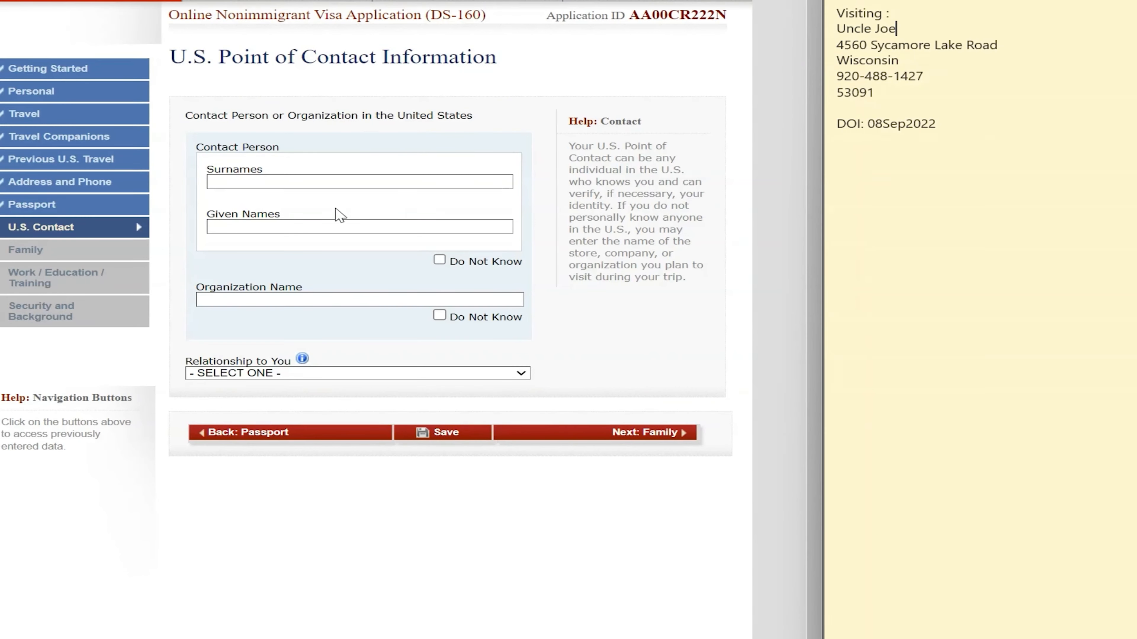
left_click(299, 188)
type("JPO")
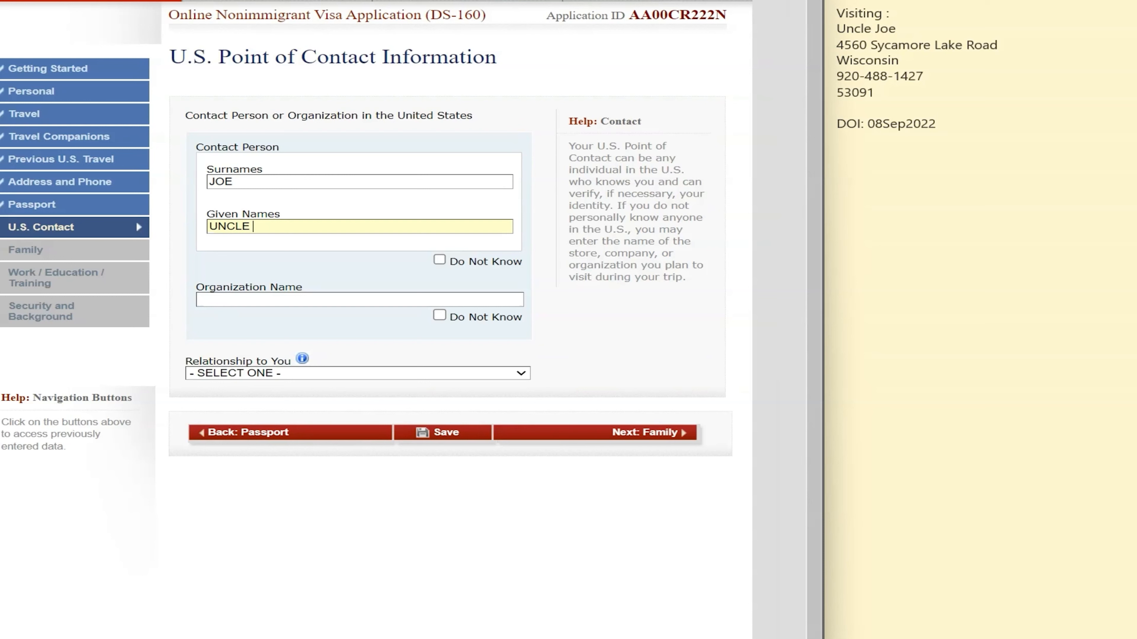
left_click(440, 315)
left_click(259, 375)
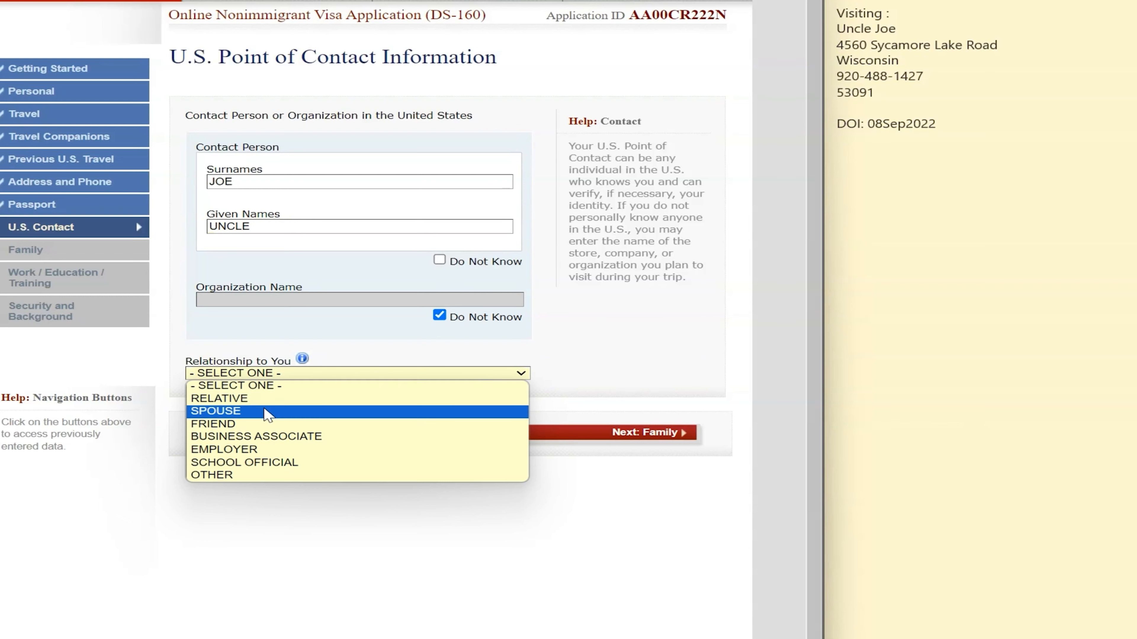
left_click(272, 391)
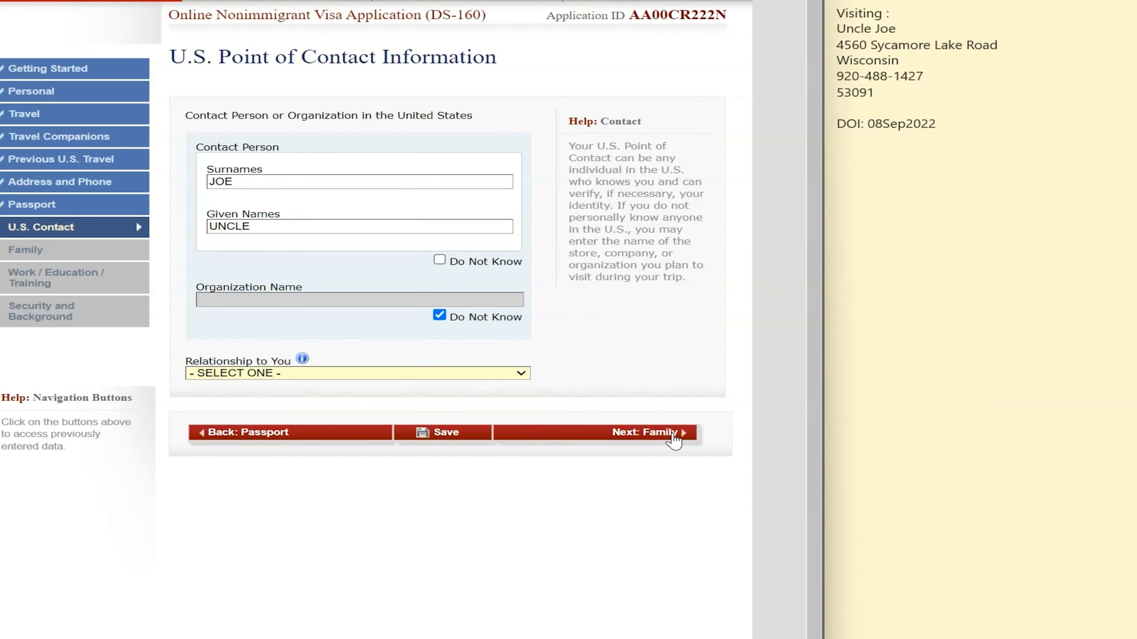
left_click(673, 435)
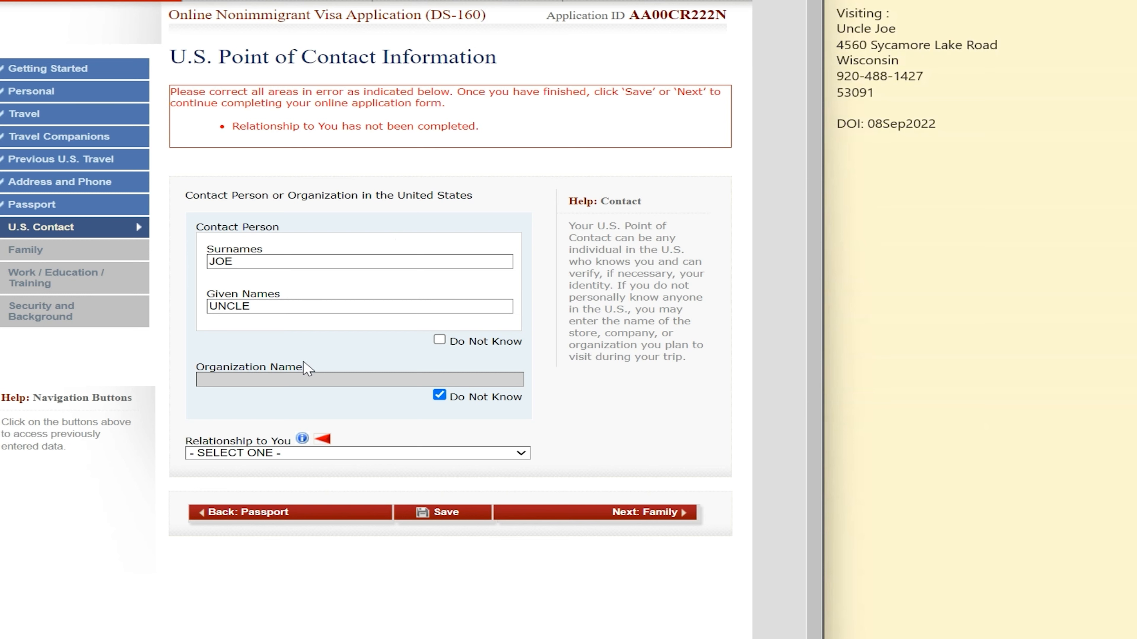
left_click(352, 454)
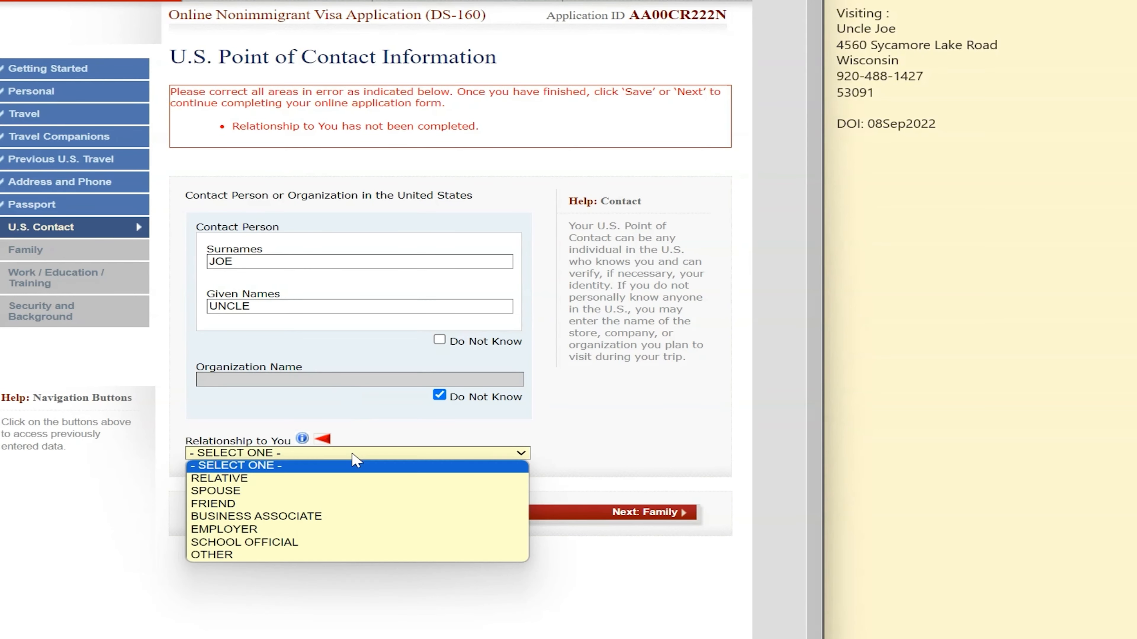
left_click(309, 483)
scroll(325, 515, "down", 5)
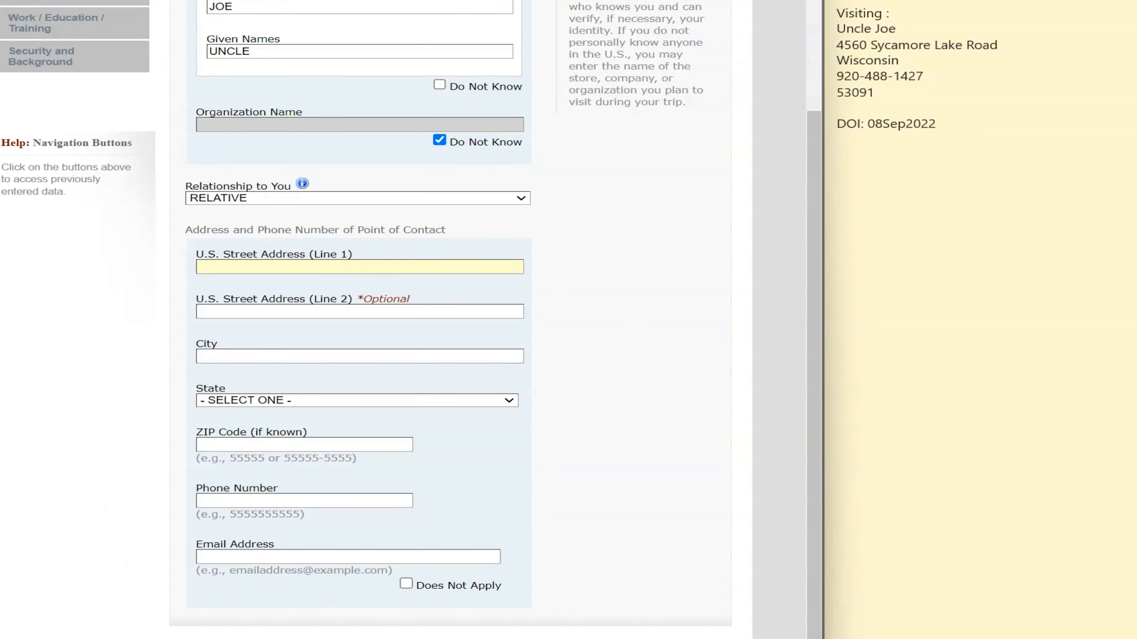
Paste the contact's street address from the notes, enter the city, choose the state, and enter the ZIP
left_click(1011, 46)
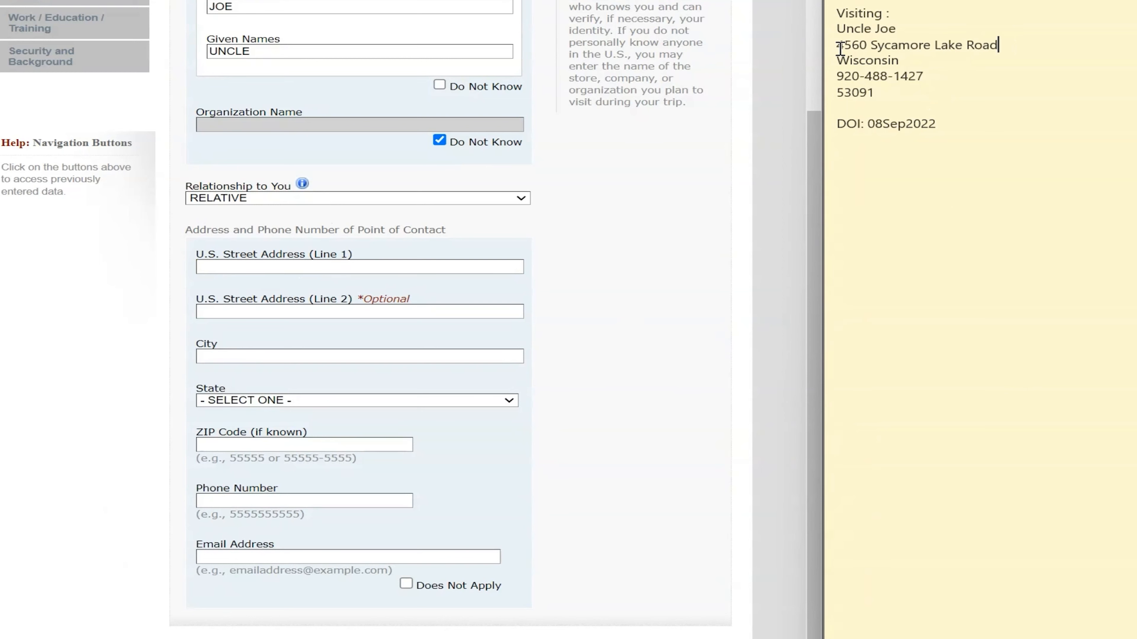
left_click_drag(840, 47, 1014, 47)
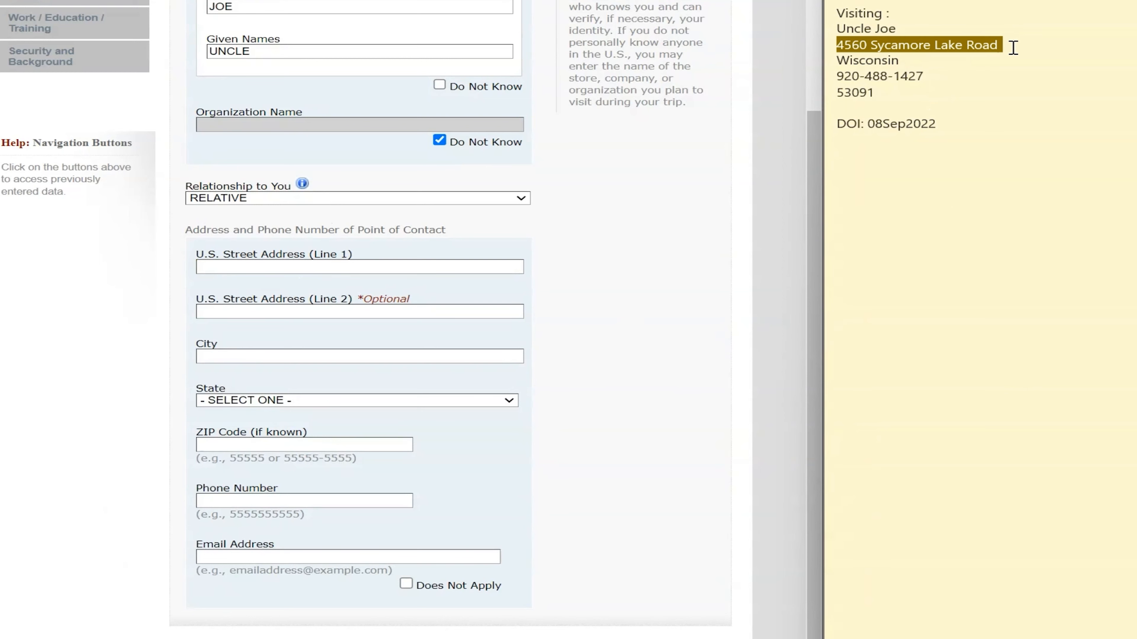
left_click(264, 267)
left_click(254, 357)
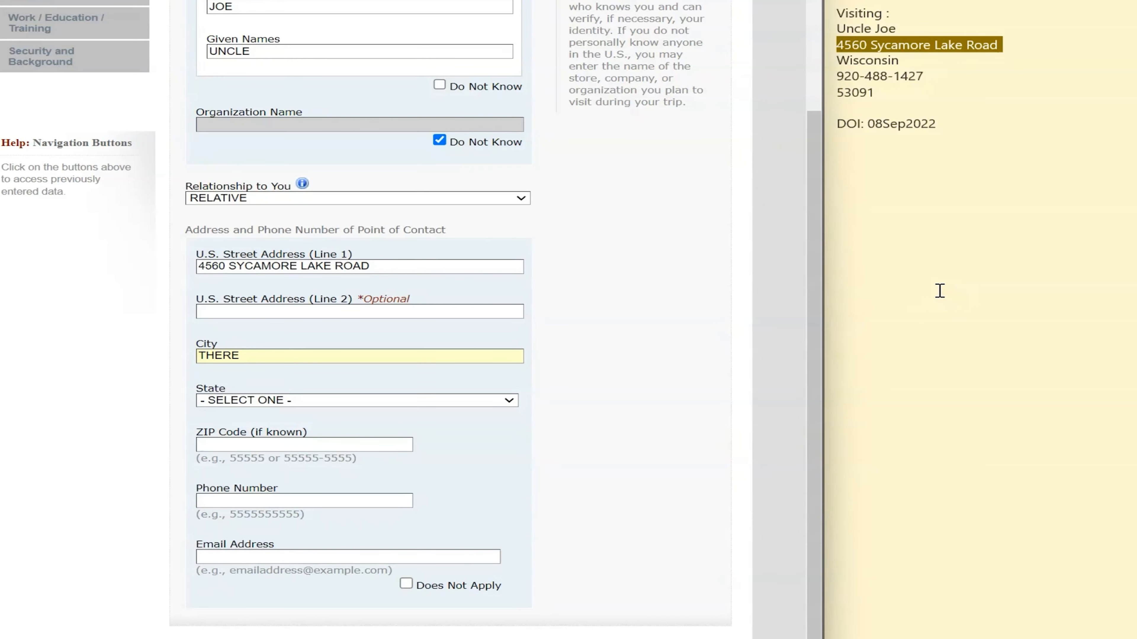
left_click(355, 401)
scroll(340, 538, "down", 10)
left_click(323, 633)
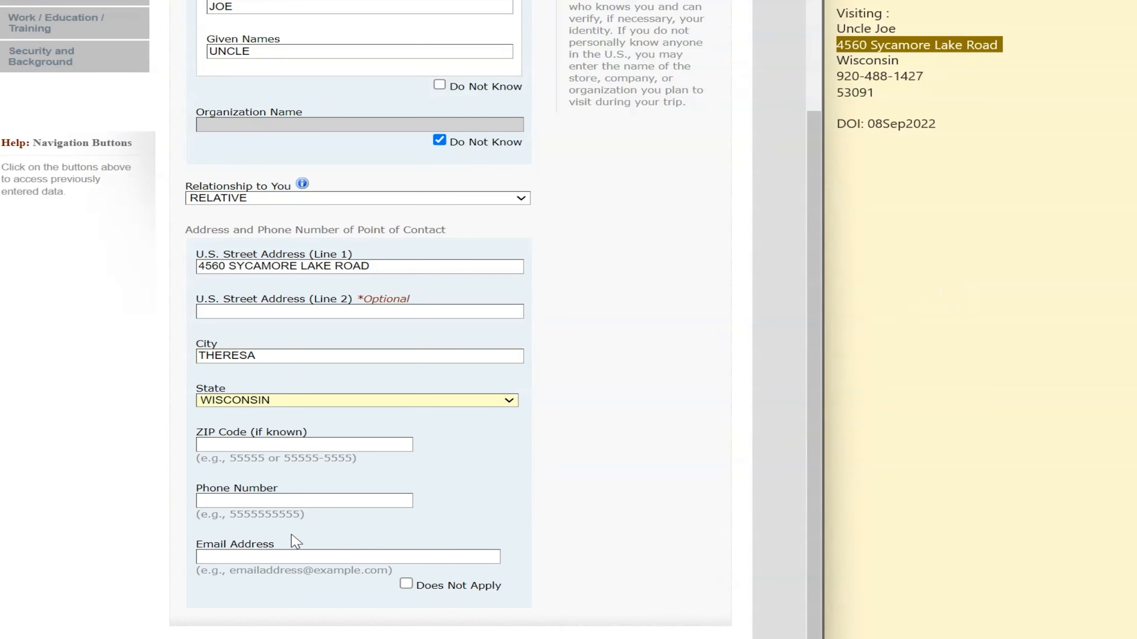
left_click(275, 448)
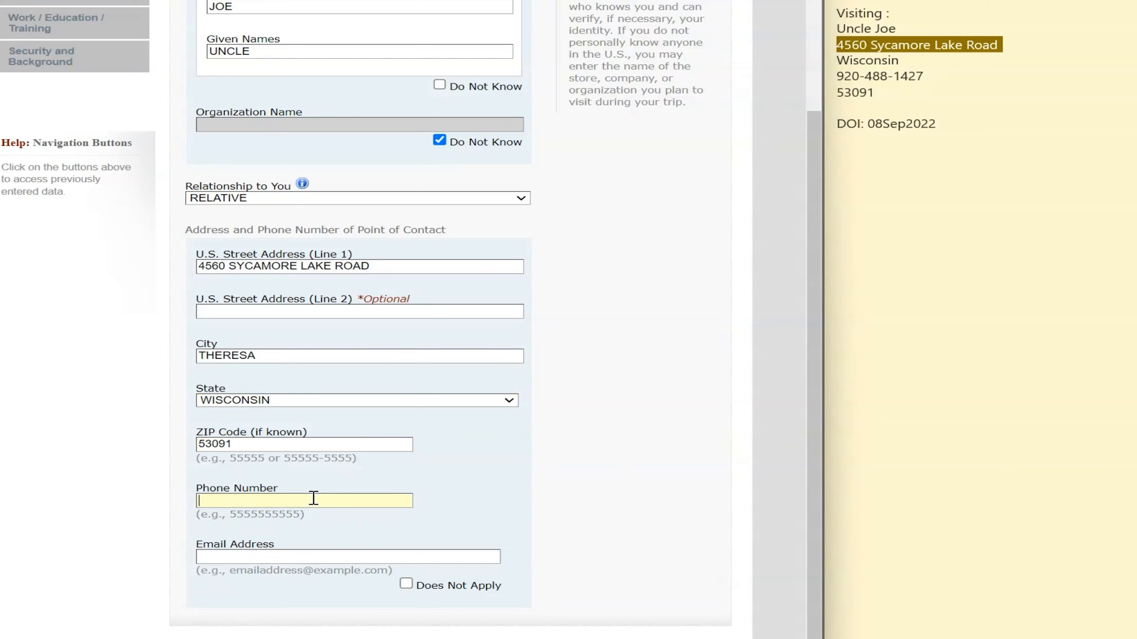
Paste the contact's phone and e-mail, remove the phone's hyphens, and continue to Family
left_click(925, 77)
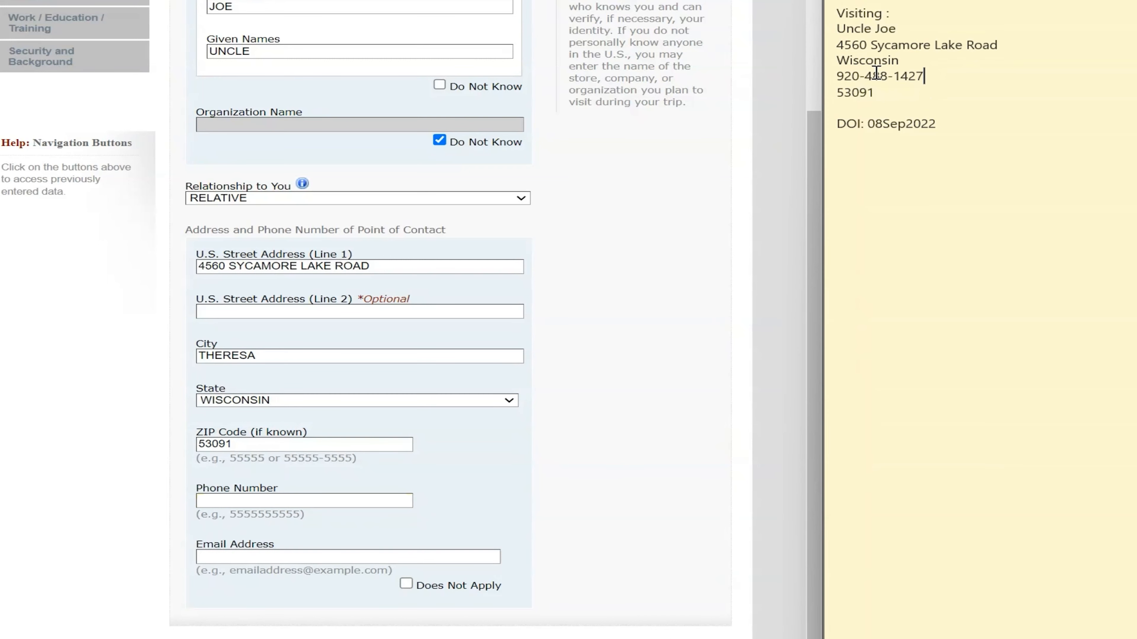
left_click_drag(838, 74, 925, 73)
key("ctrl+c")
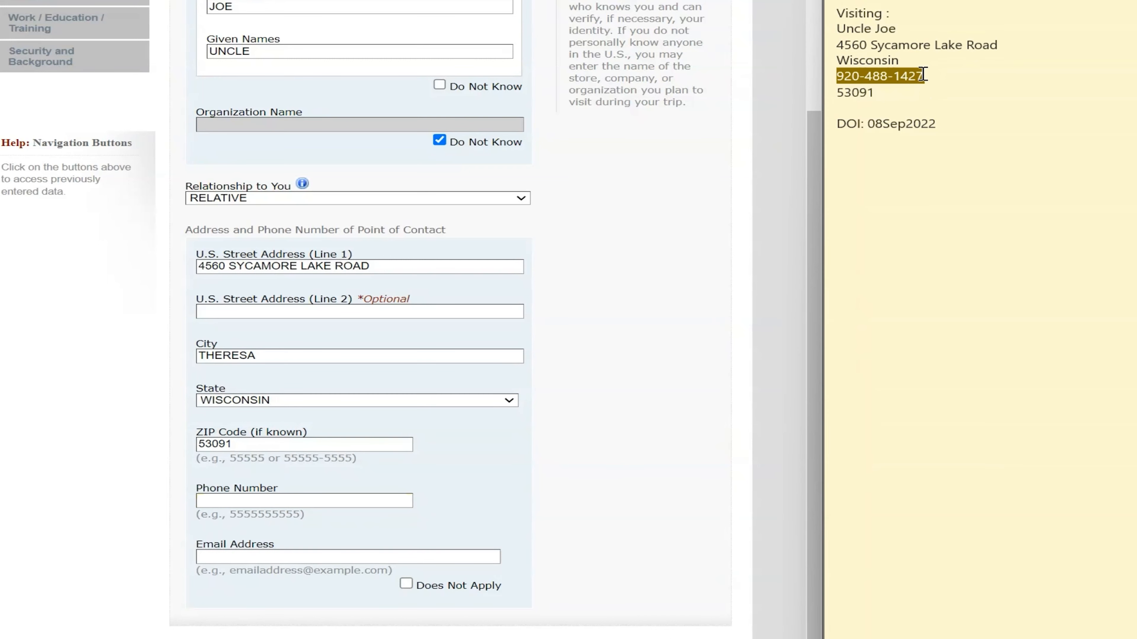
left_click(270, 505)
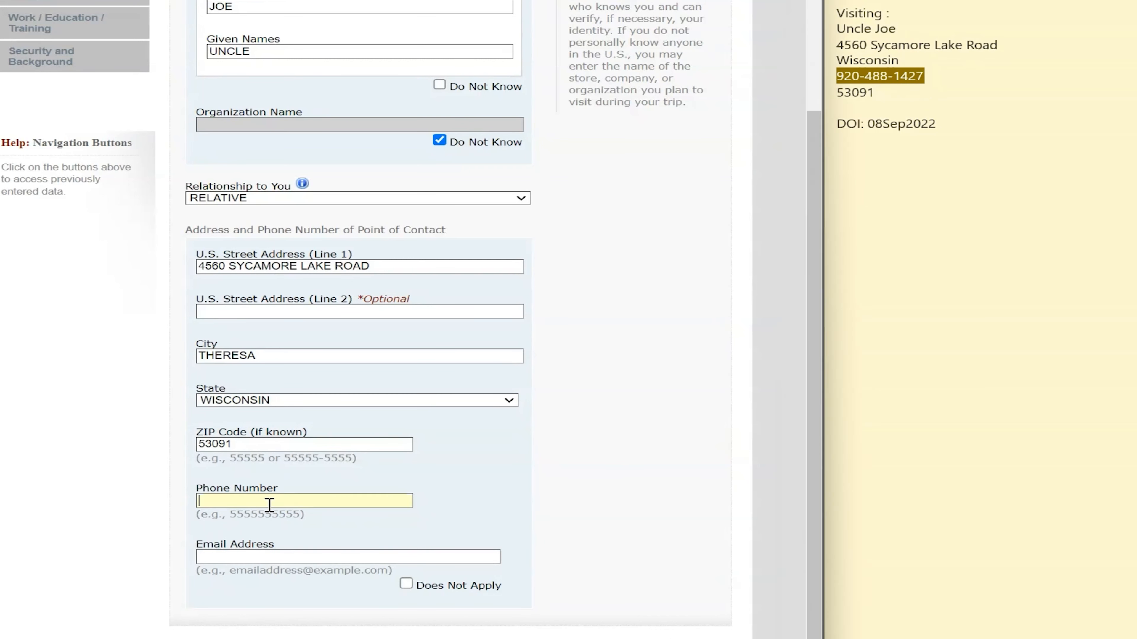
key("ctrl+v")
left_click(315, 555)
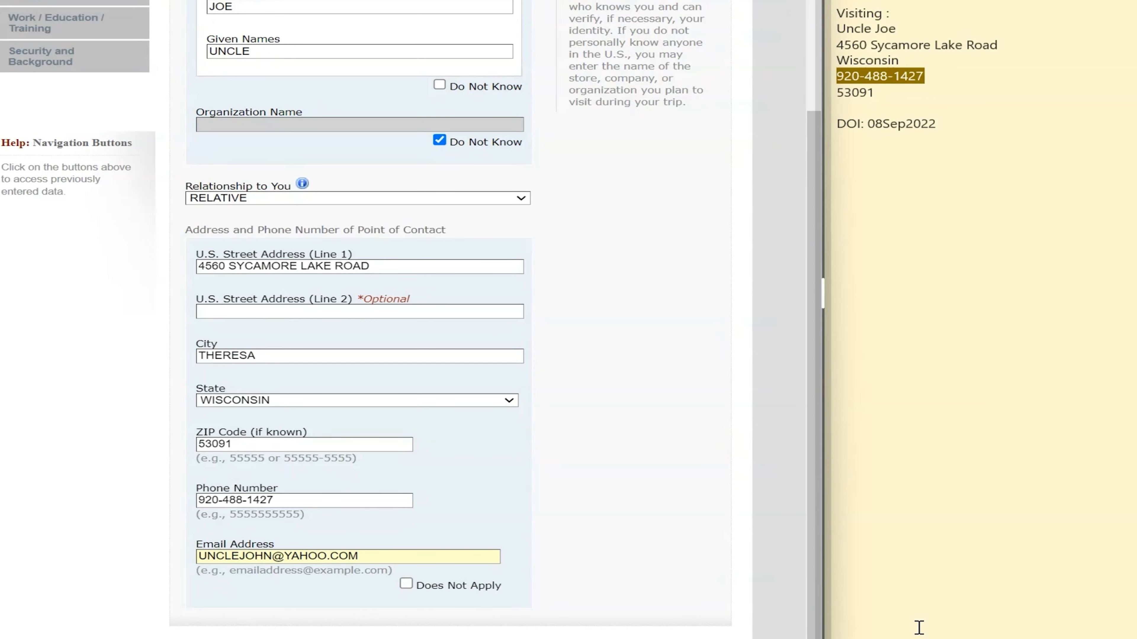
left_click(652, 623)
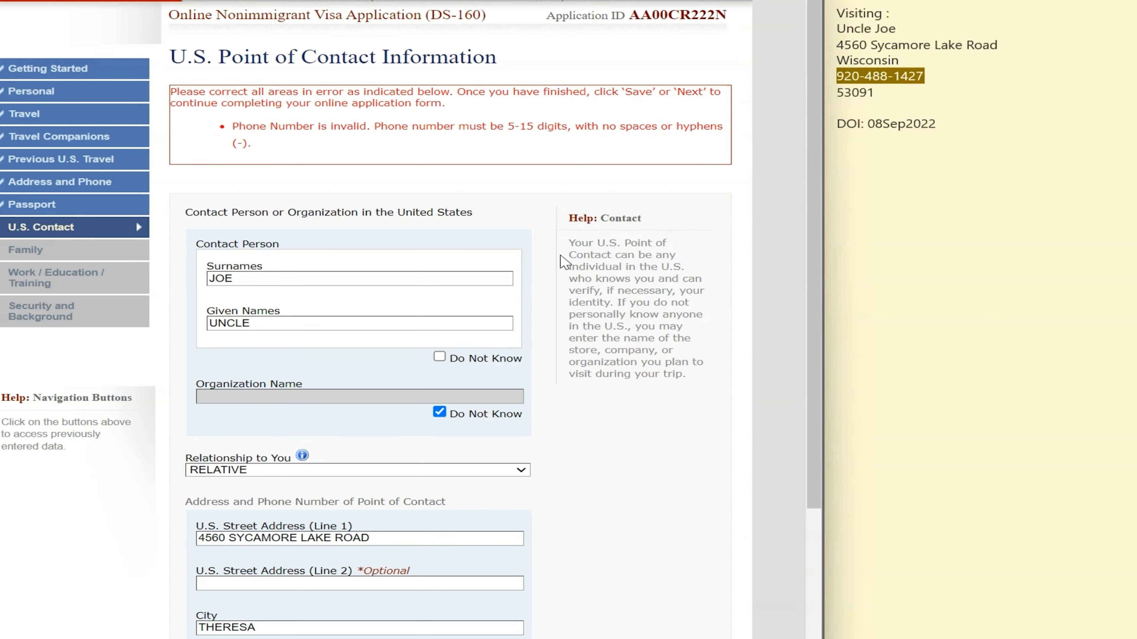
scroll(564, 271, "down", 5)
left_click(248, 457)
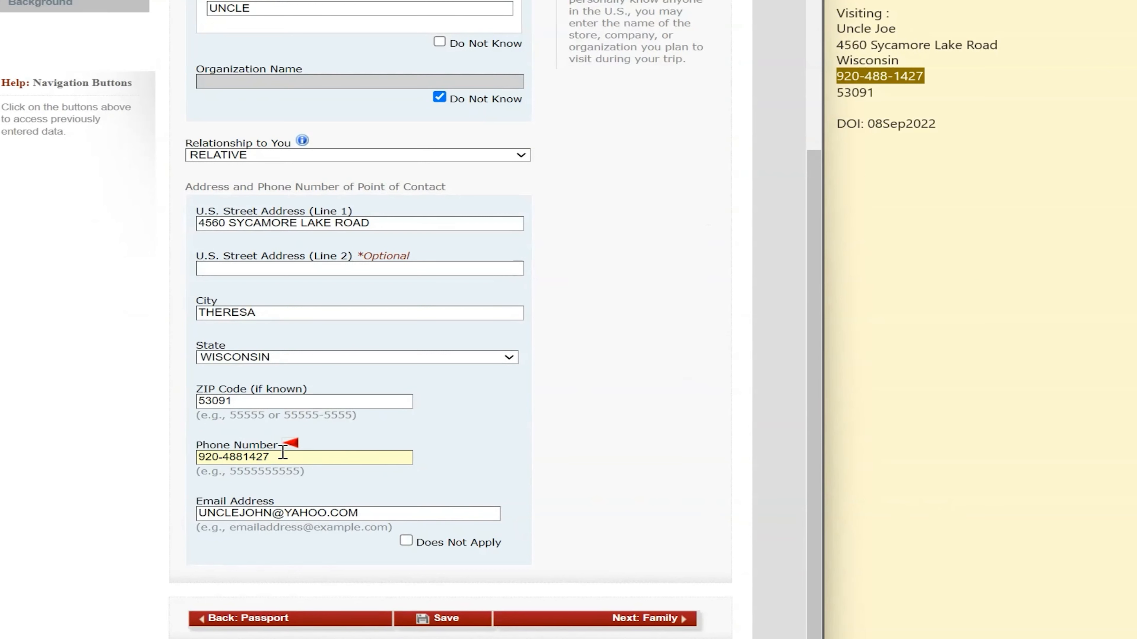
key("BackSpace")
key("BackSpace")
left_click(632, 617)
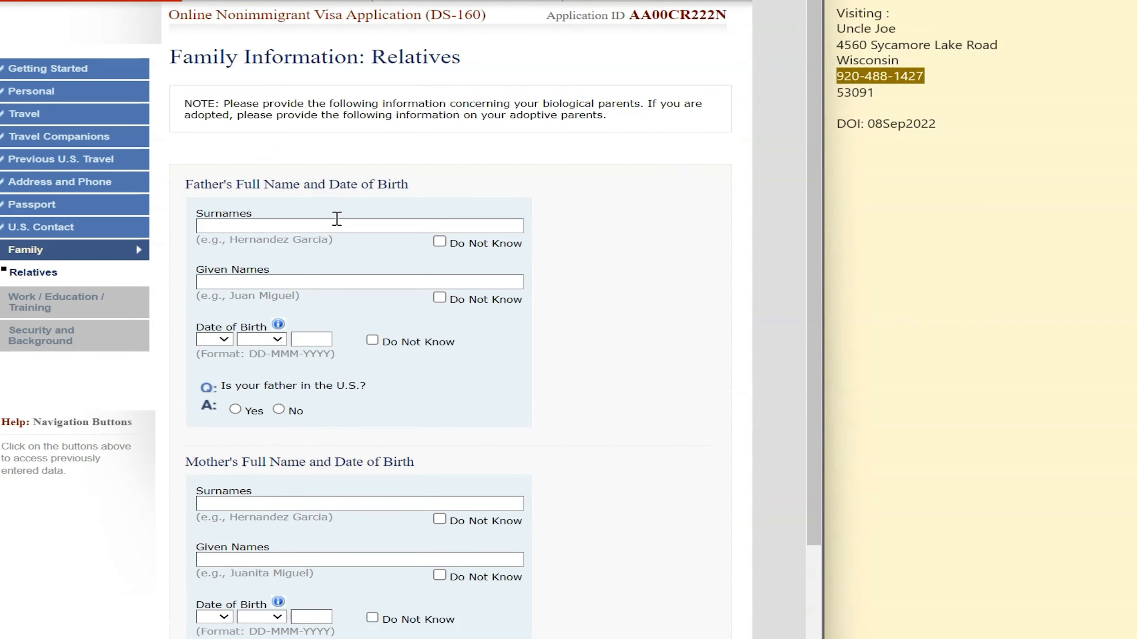
Mark the father's names and birth date and the mother's names as Do Not Know
left_click(1024, 124)
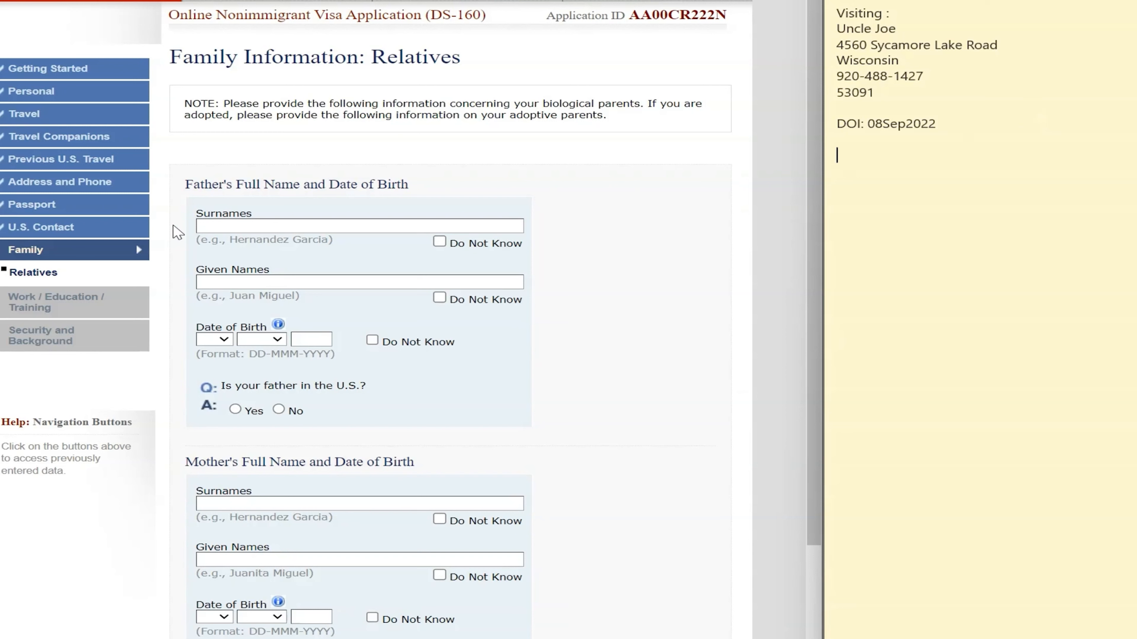
left_click(273, 232)
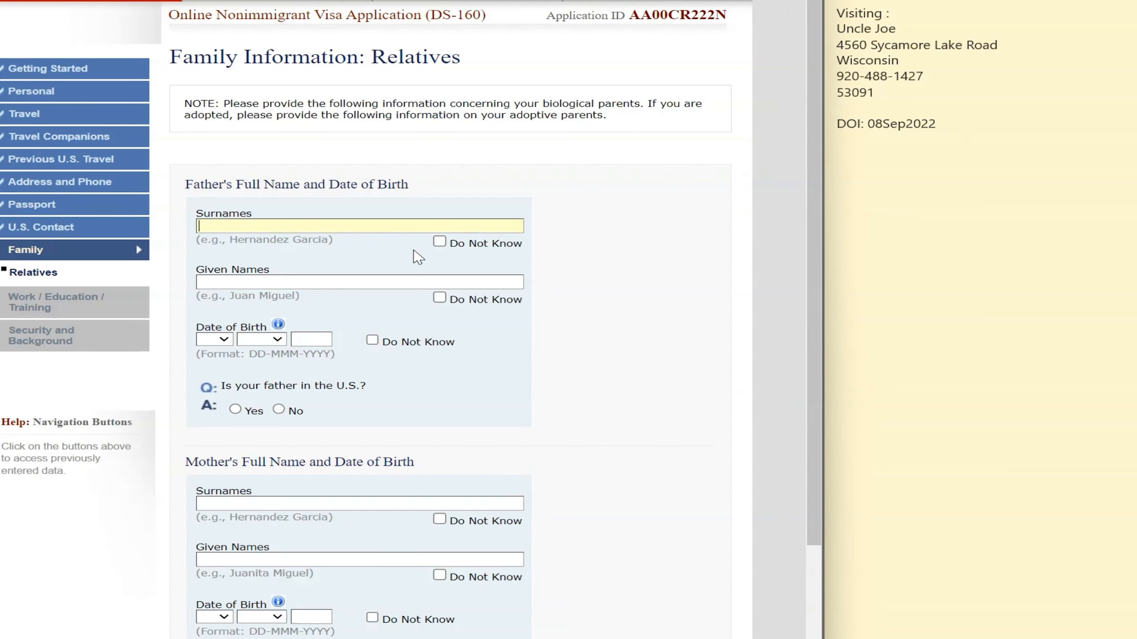
left_click(439, 242)
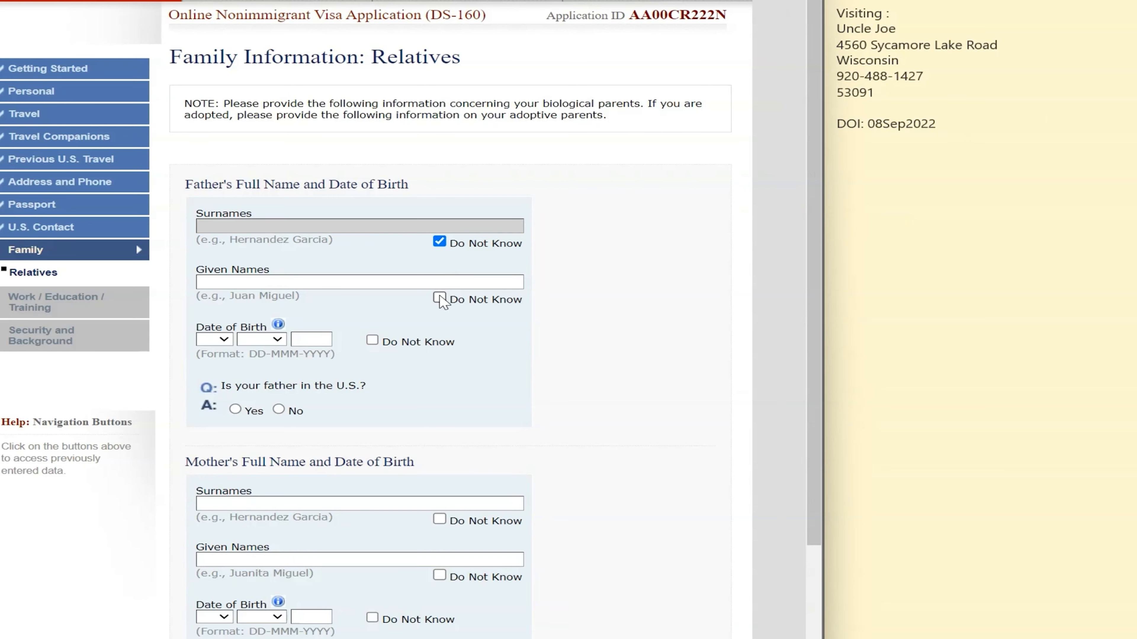
left_click(372, 340)
left_click(440, 298)
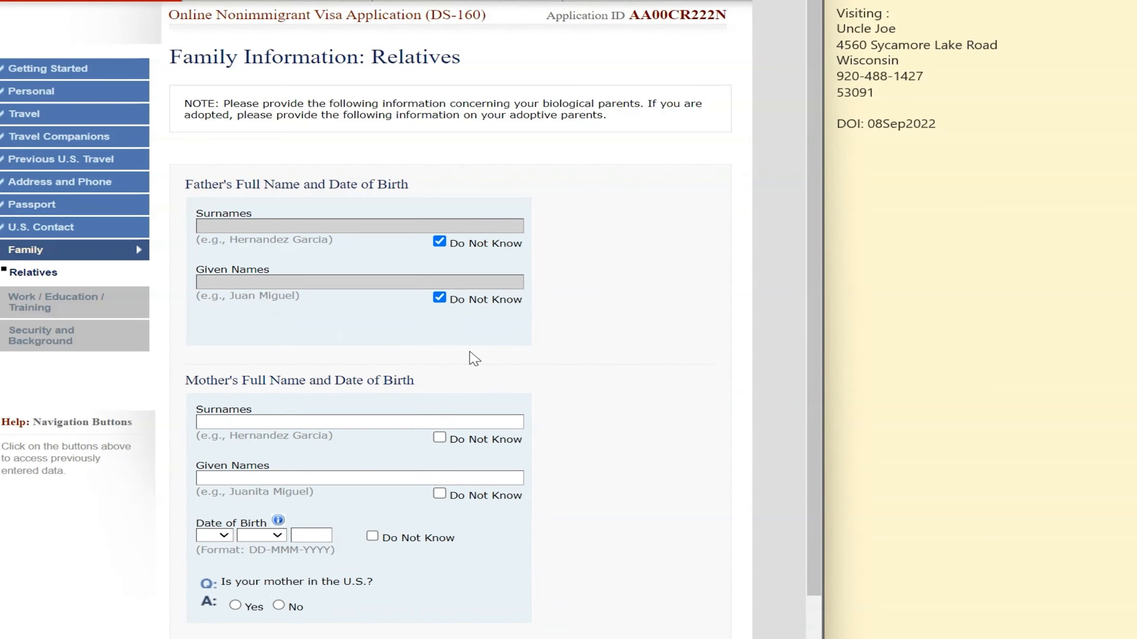
scroll(483, 356, "down", 3)
left_click(439, 272)
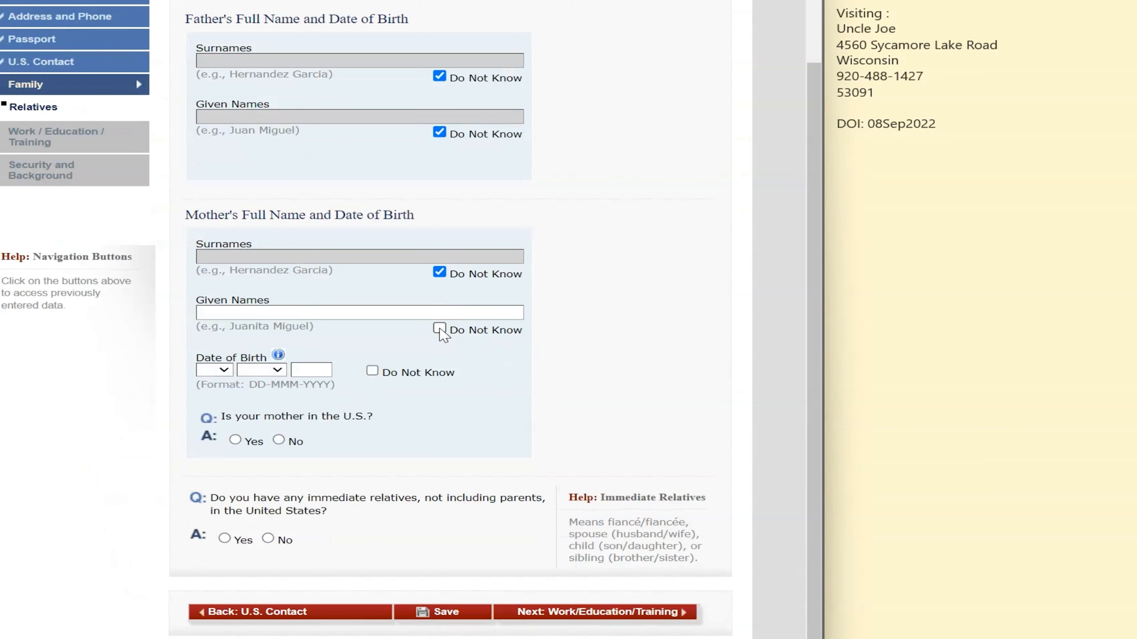
left_click(439, 328)
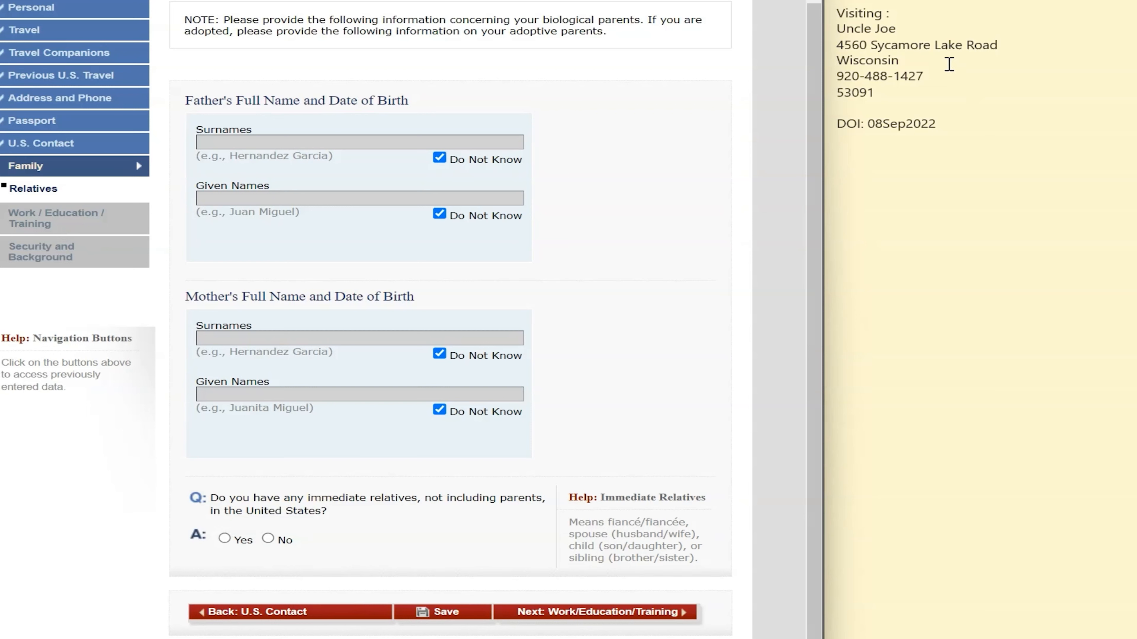
Answer No to immediate relatives and Yes to other relatives in the U.S., then continue
left_click(267, 540)
scroll(651, 511, "down", 3)
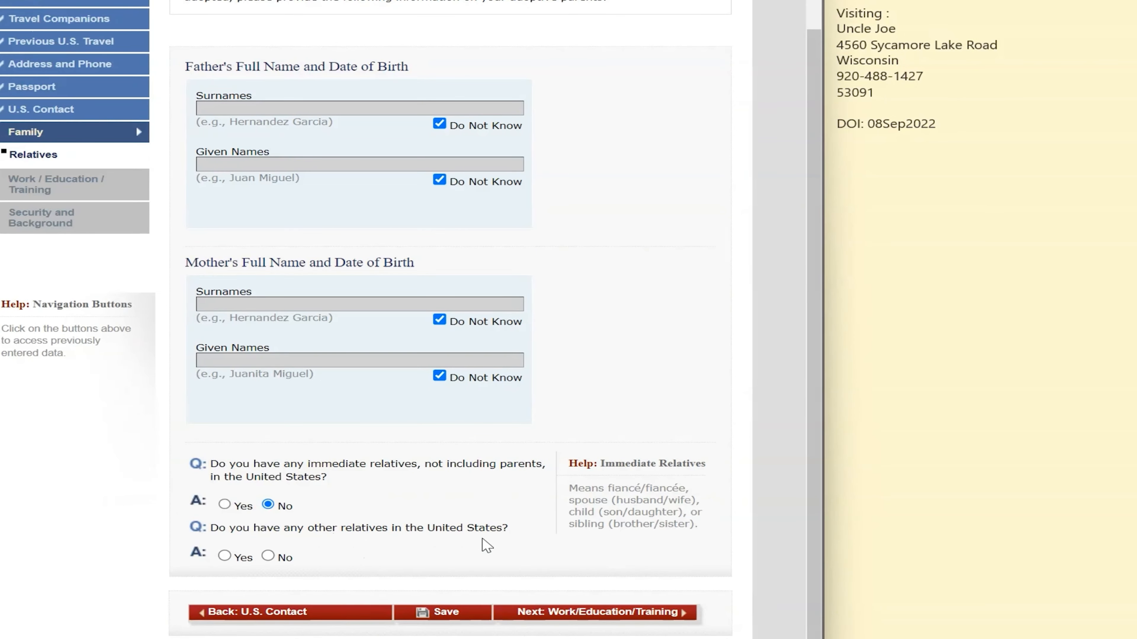
left_click(225, 556)
left_click(926, 33)
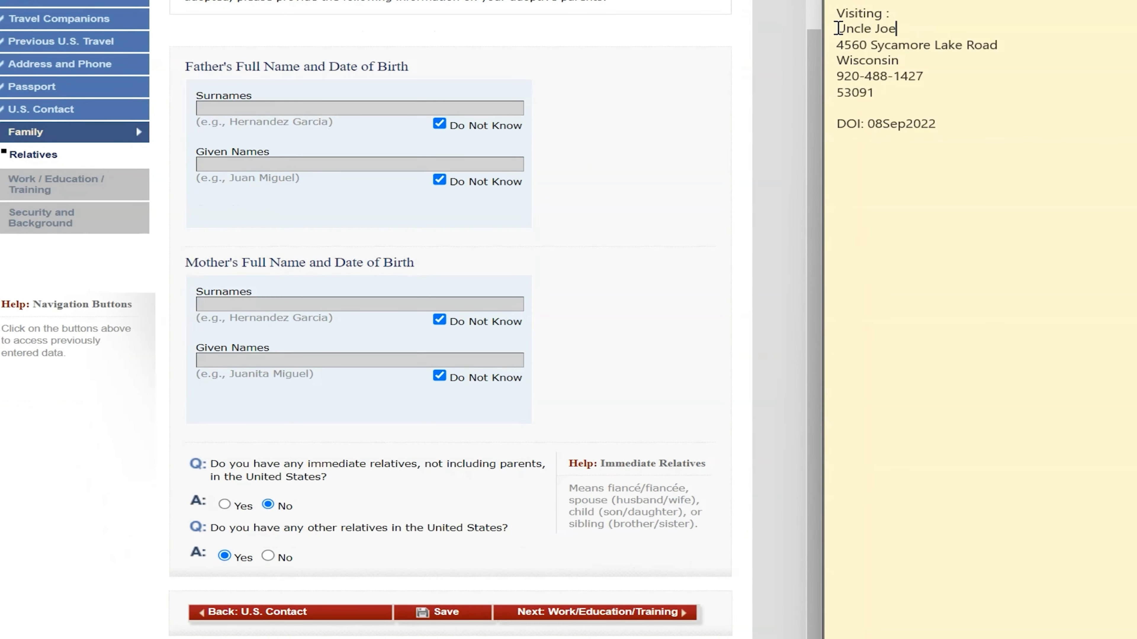
left_click_drag(837, 28, 933, 24)
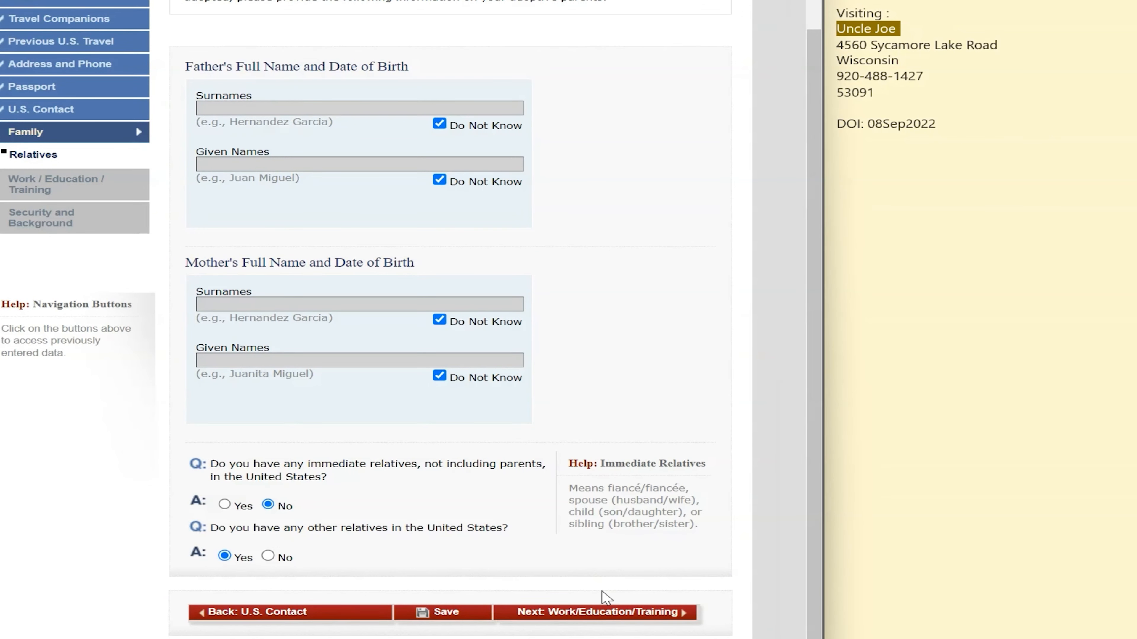
left_click(602, 612)
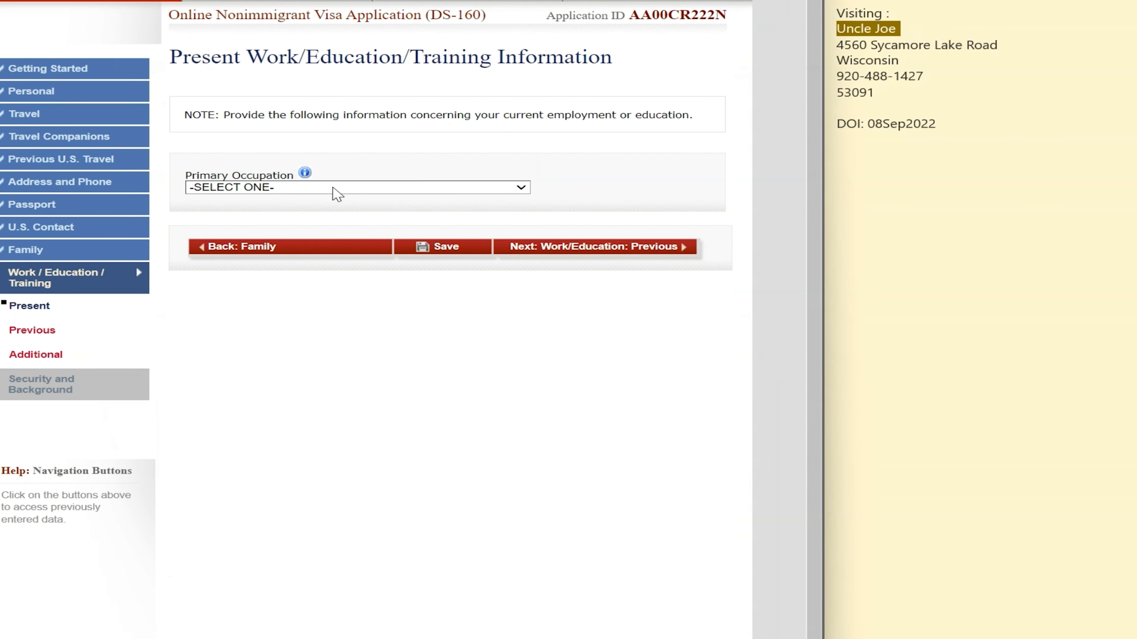
Set primary occupation to ARTIST/PERFORMER and employer name to SELF EMPLOYED
left_click(334, 188)
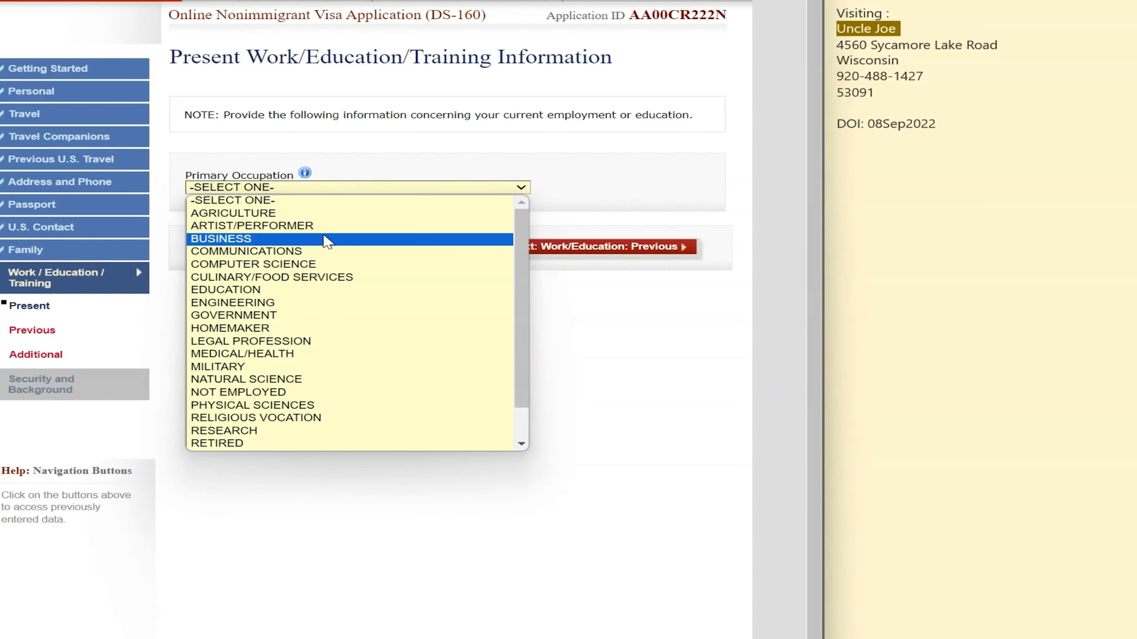
left_click(345, 215)
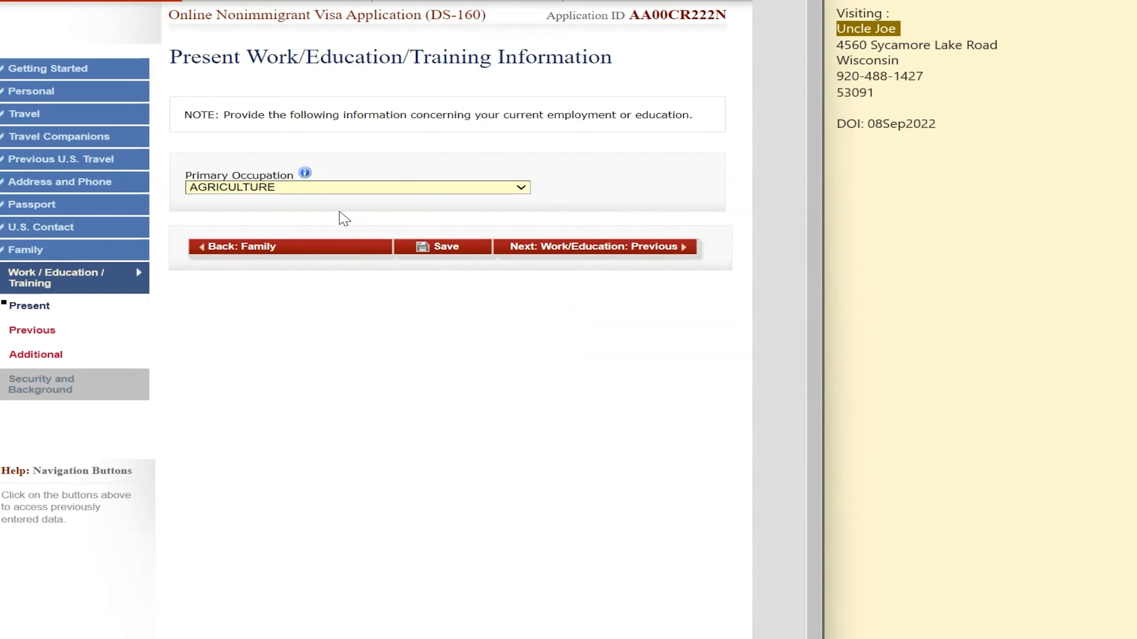
left_click(356, 193)
left_click(324, 228)
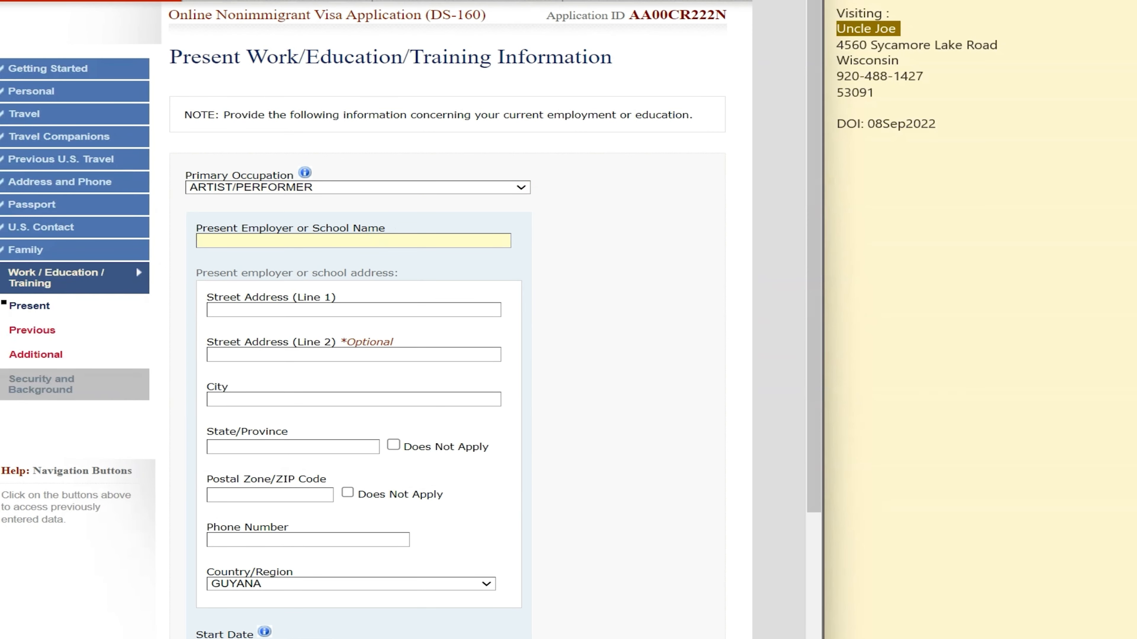
type("SELF EMPLOYED")
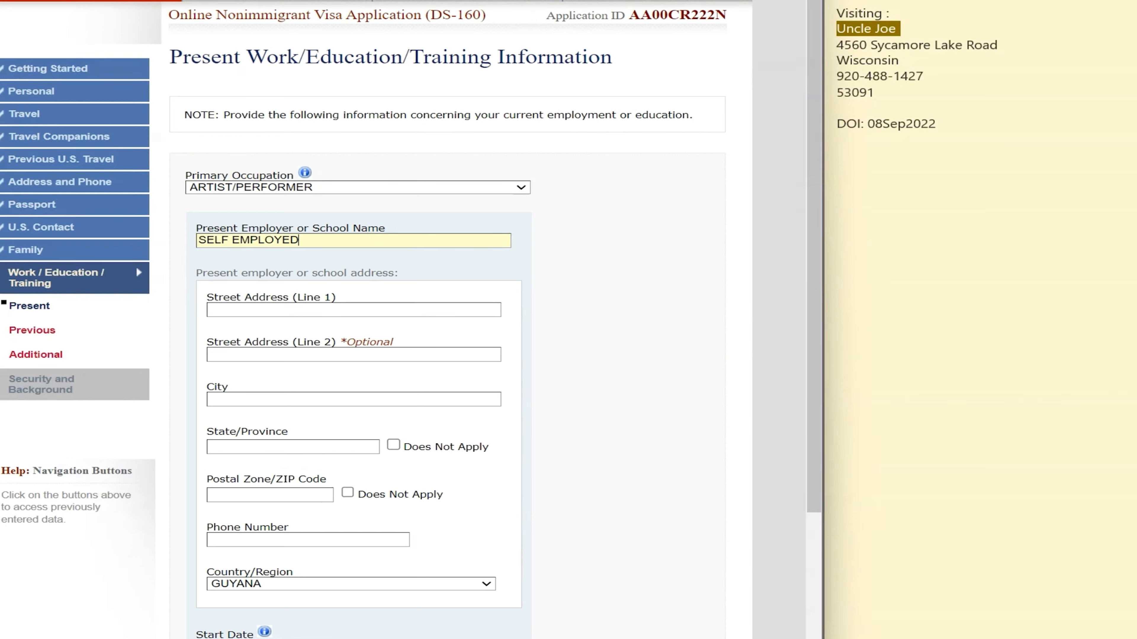
Enter the employer's street address and city GEORGETOWN, mark state and ZIP not applicable, and enter the work phone
left_click(451, 309)
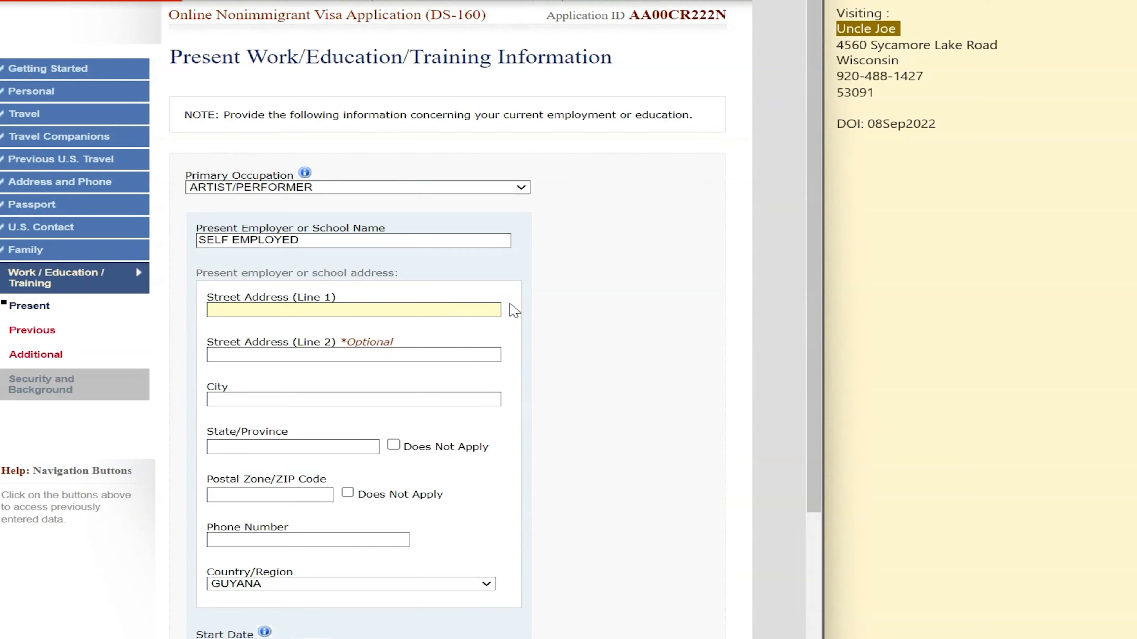
type("123 J")
key("BackSpace")
type("HIGH STREET")
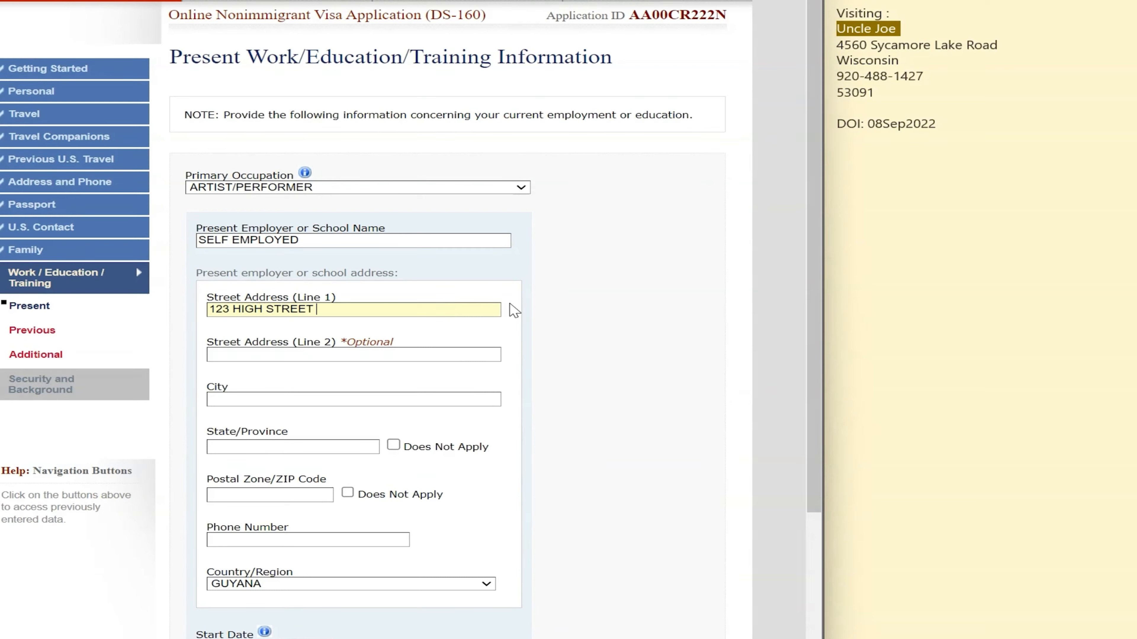
left_click(352, 355)
left_click(480, 403)
type("GEORGETOWN")
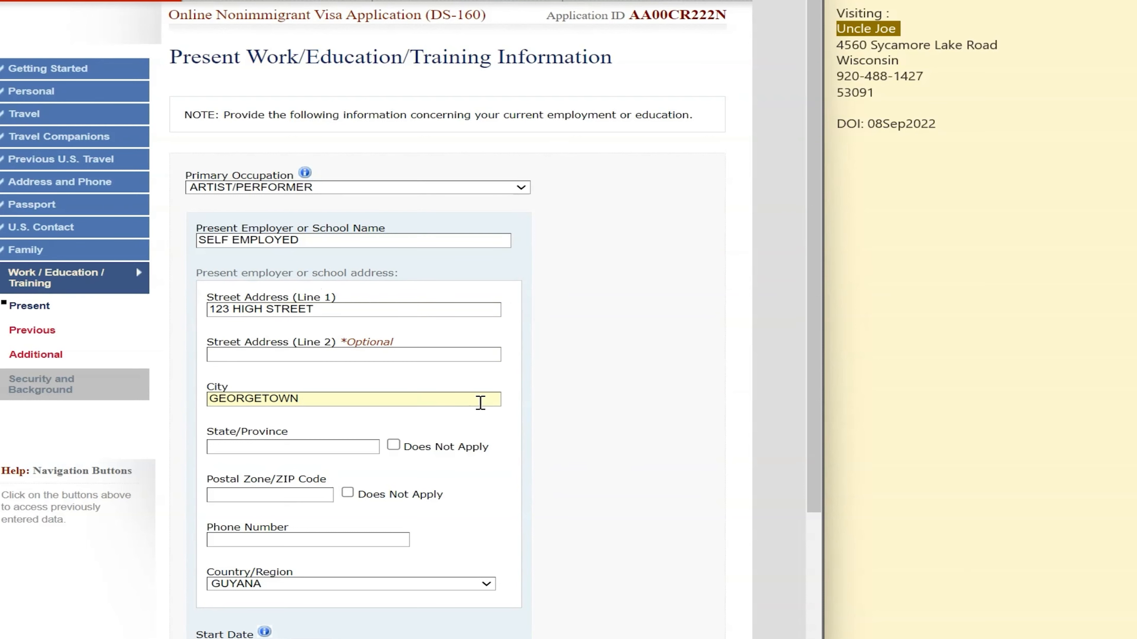
left_click(393, 445)
left_click(347, 493)
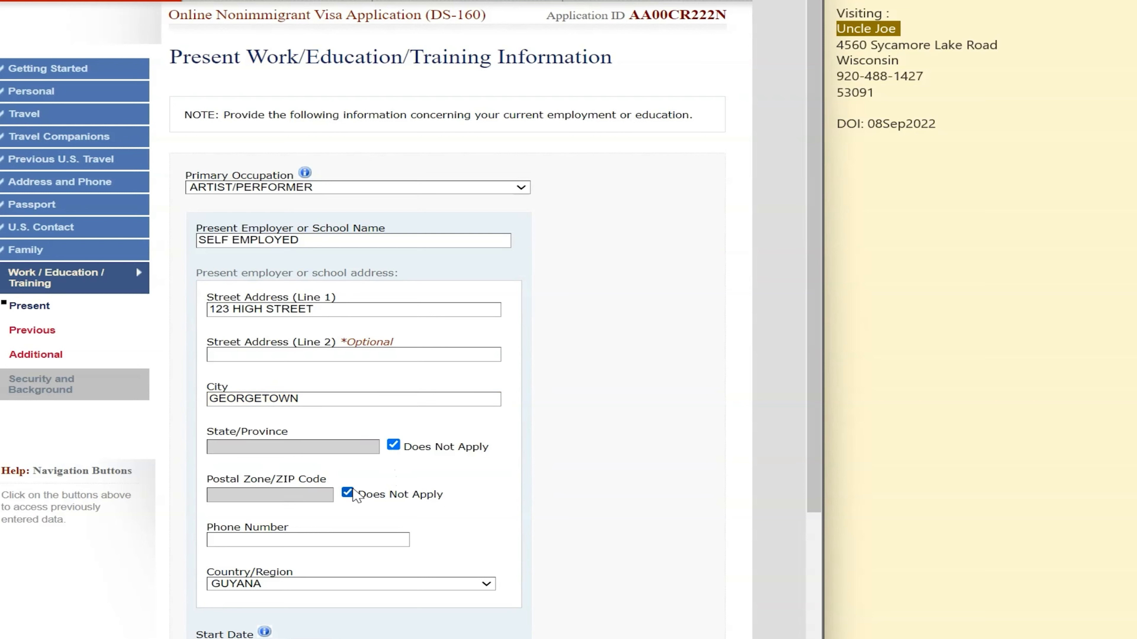
left_click(319, 539)
type("1")
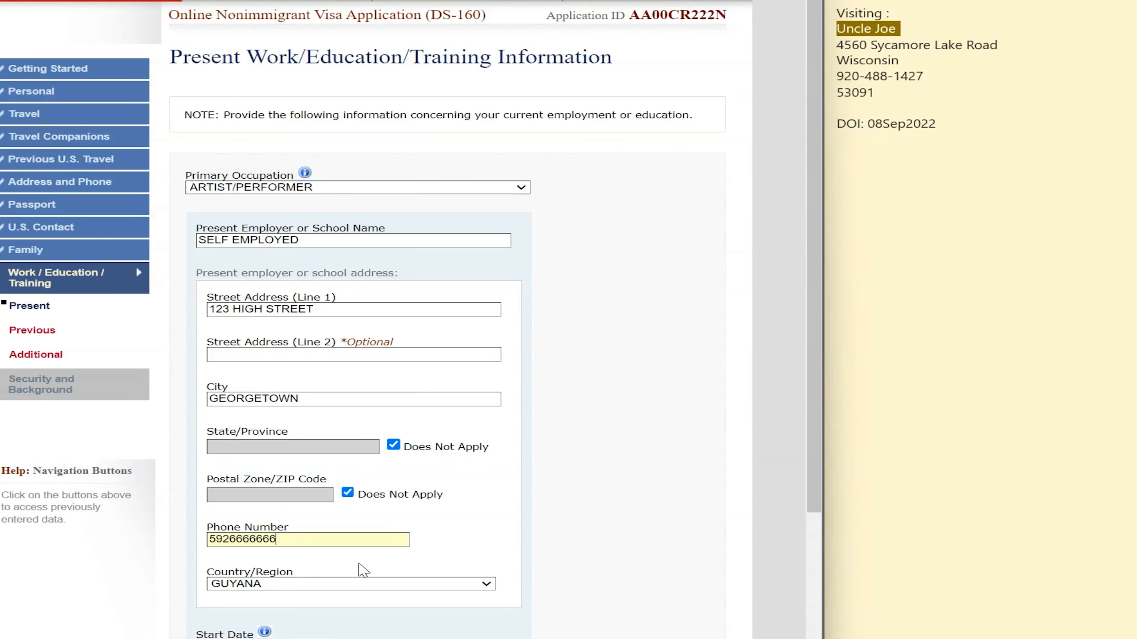
scroll(292, 612, "down", 6)
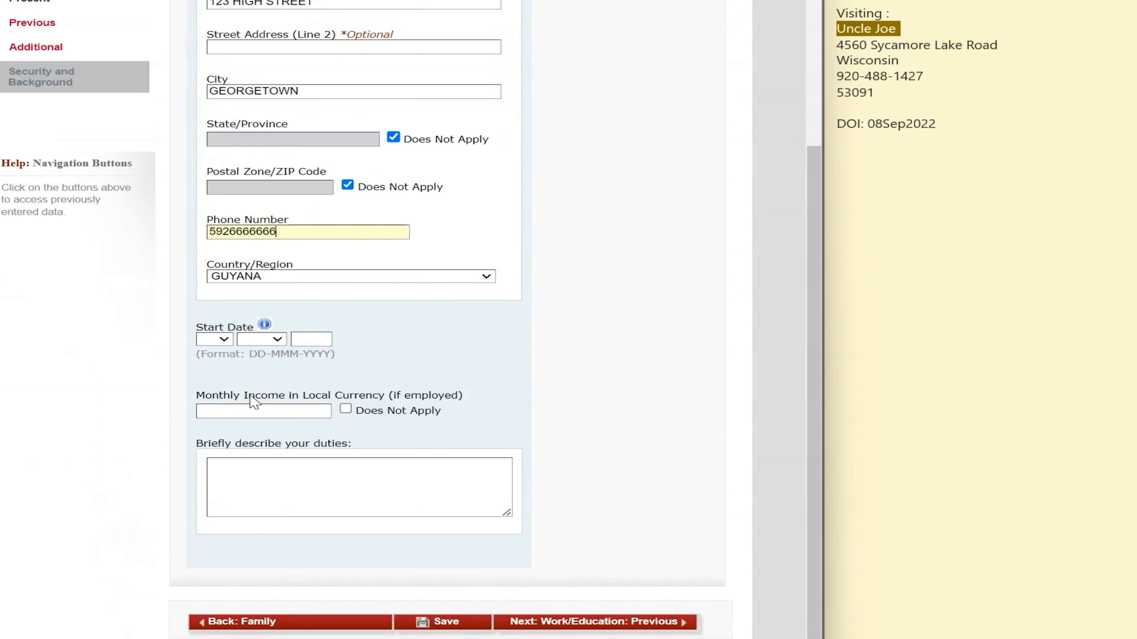
Set start date 02 SEP 1990, enter income 200000 and duties CREATING ARTISTIC PIECES, then continue
left_click(223, 341)
left_click(219, 376)
left_click(262, 340)
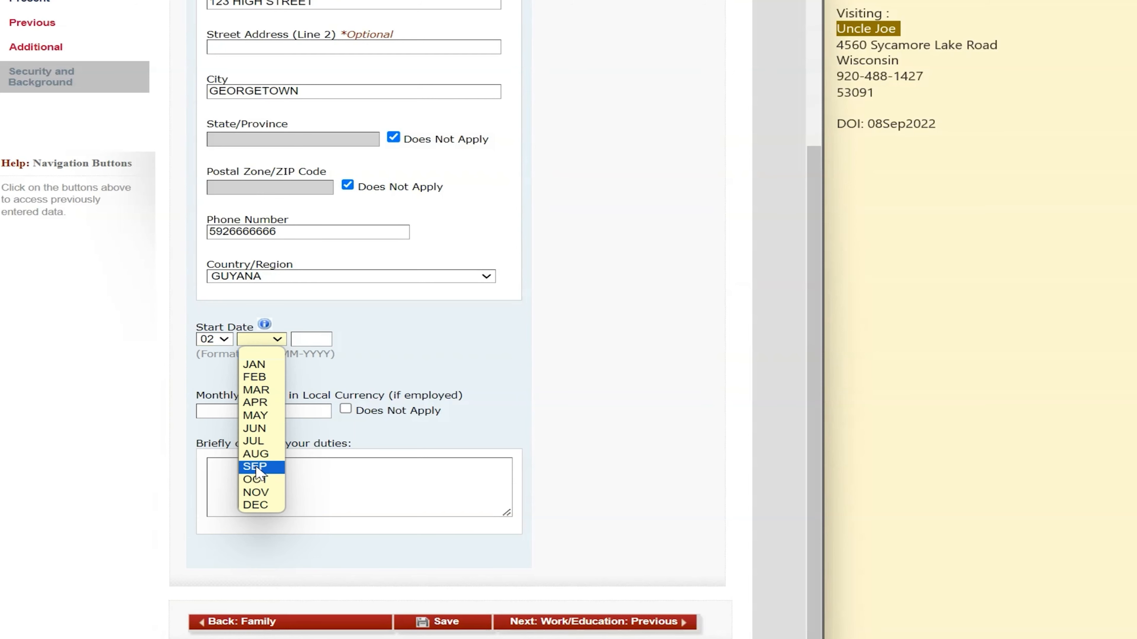
left_click(262, 467)
left_click(306, 340)
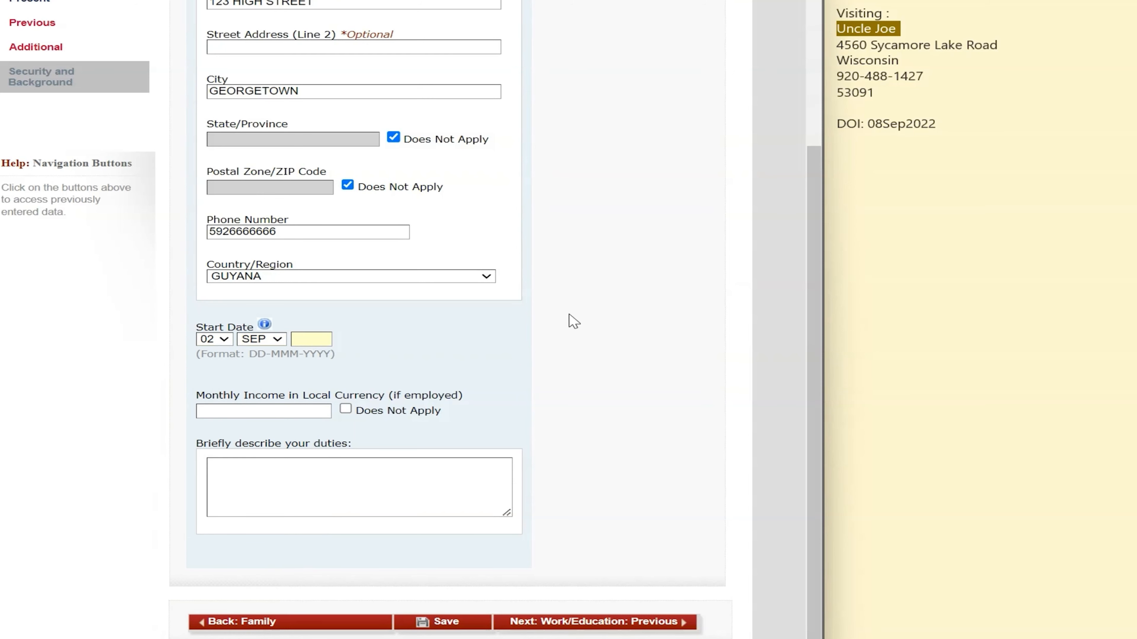
type("1990")
left_click(433, 363)
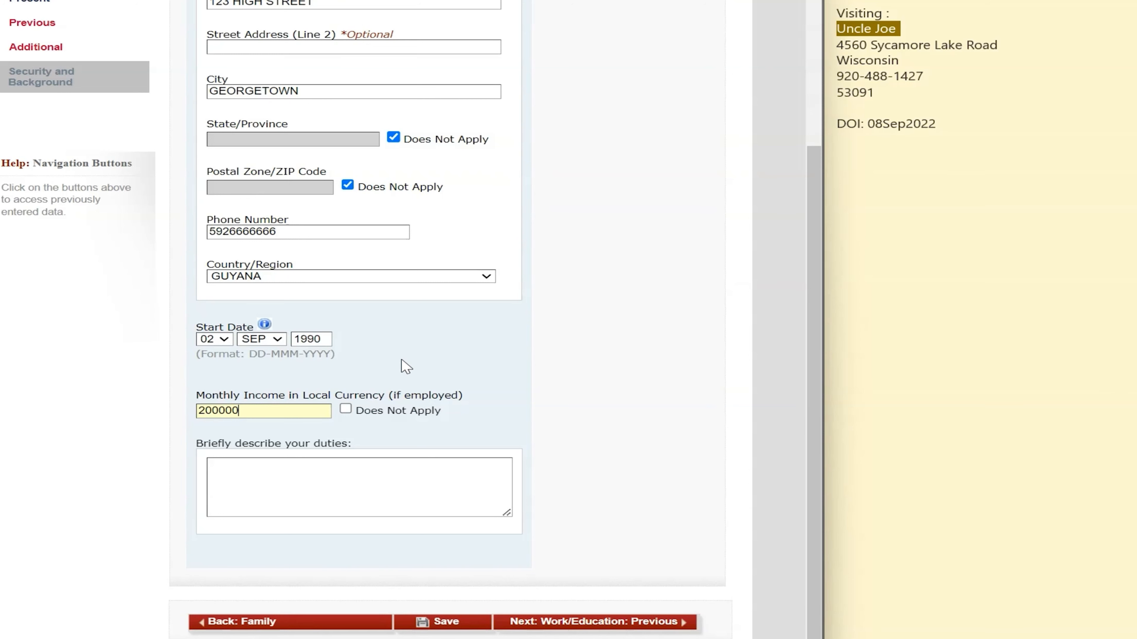
left_click(433, 490)
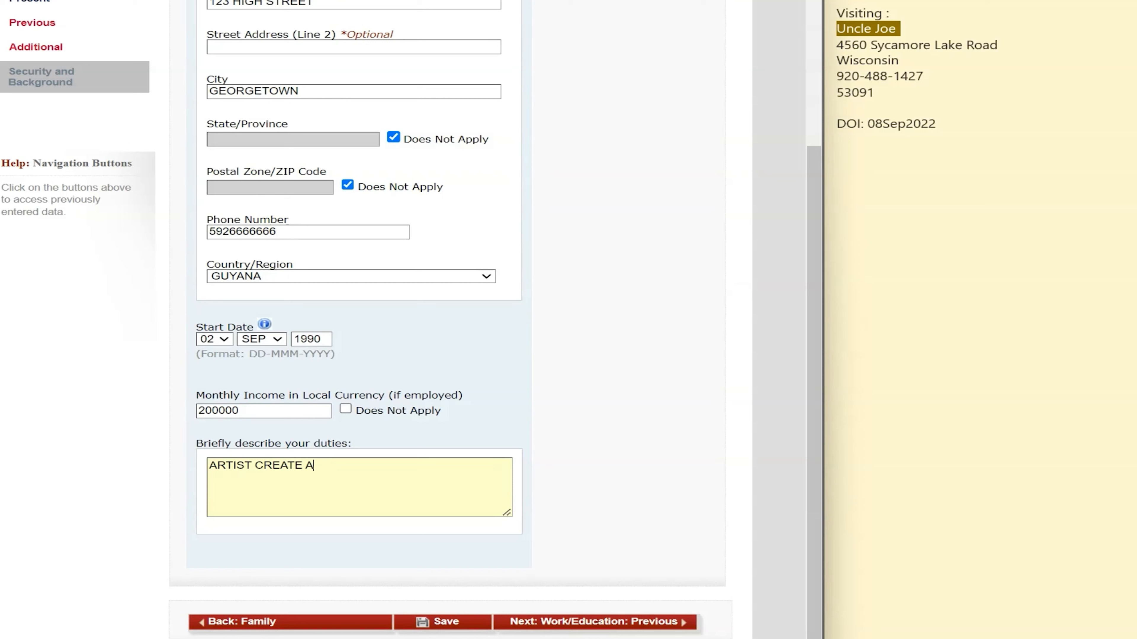
key("BackSpace")
key("BackSpace")
key("BackSpace")
key("BackSpace")
key("BackSpace")
key("BackSpace")
key("BackSpace")
key("BackSpace")
key("BackSpace")
key("BackSpace")
key("BackSpace")
key("BackSpace")
key("BackSpace")
key("BackSpace")
key("BackSpace")
key("BackSpace")
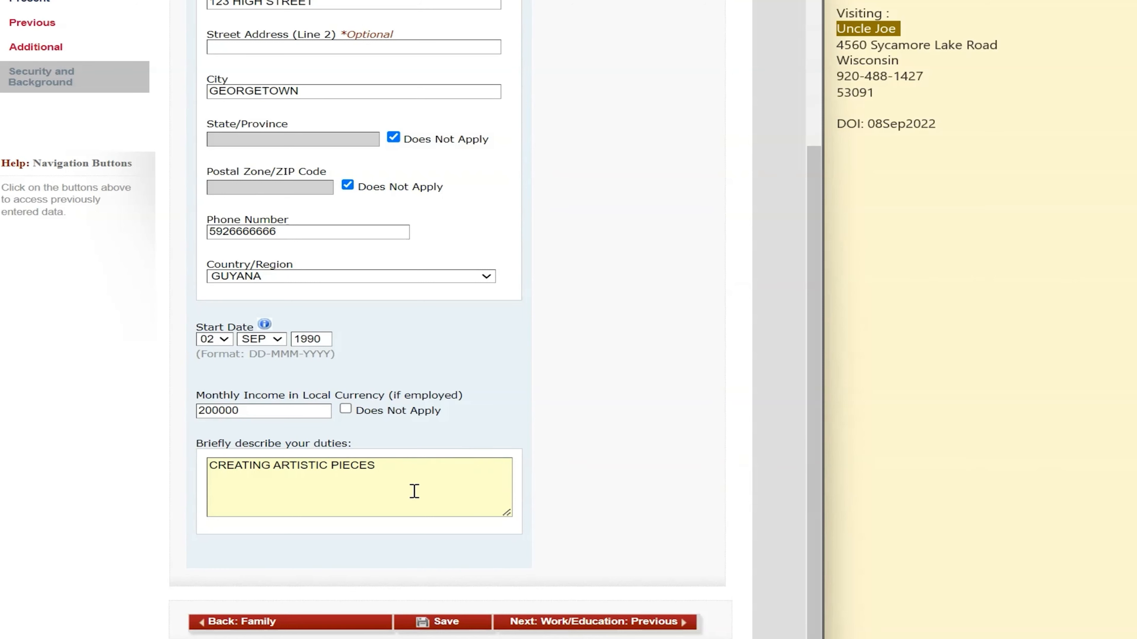
left_click(658, 627)
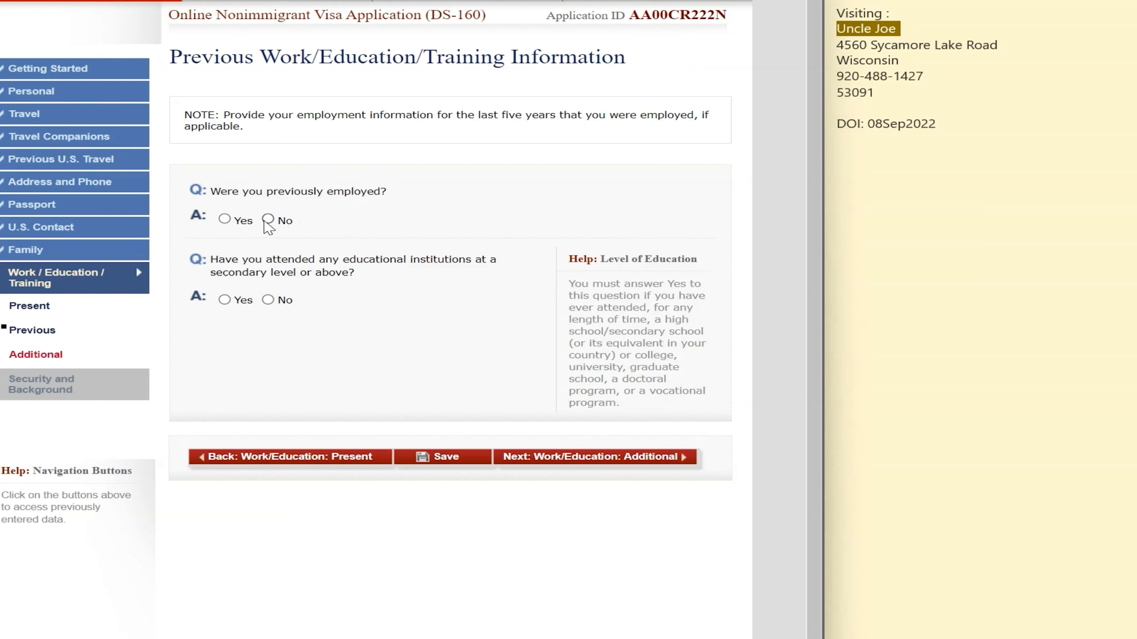
Answer No to previous employment and to attending secondary education, correcting an accidental Yes
left_click(267, 219)
left_click(226, 299)
scroll(423, 421, "down", 4)
scroll(429, 426, "down", 1)
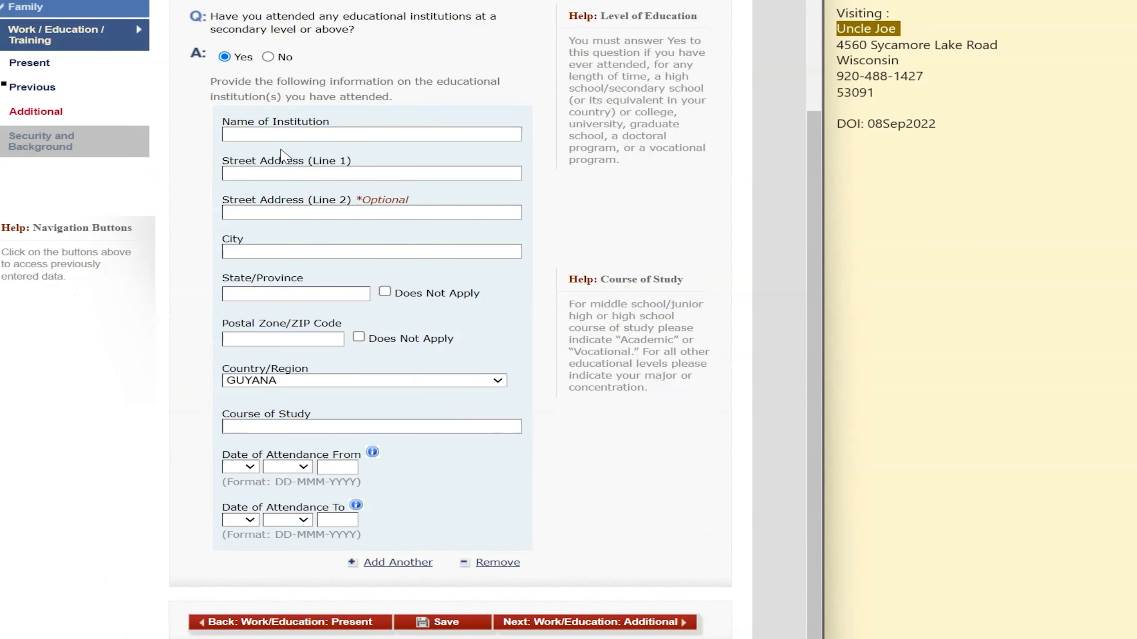
left_click(267, 56)
scroll(493, 267, "down", 2)
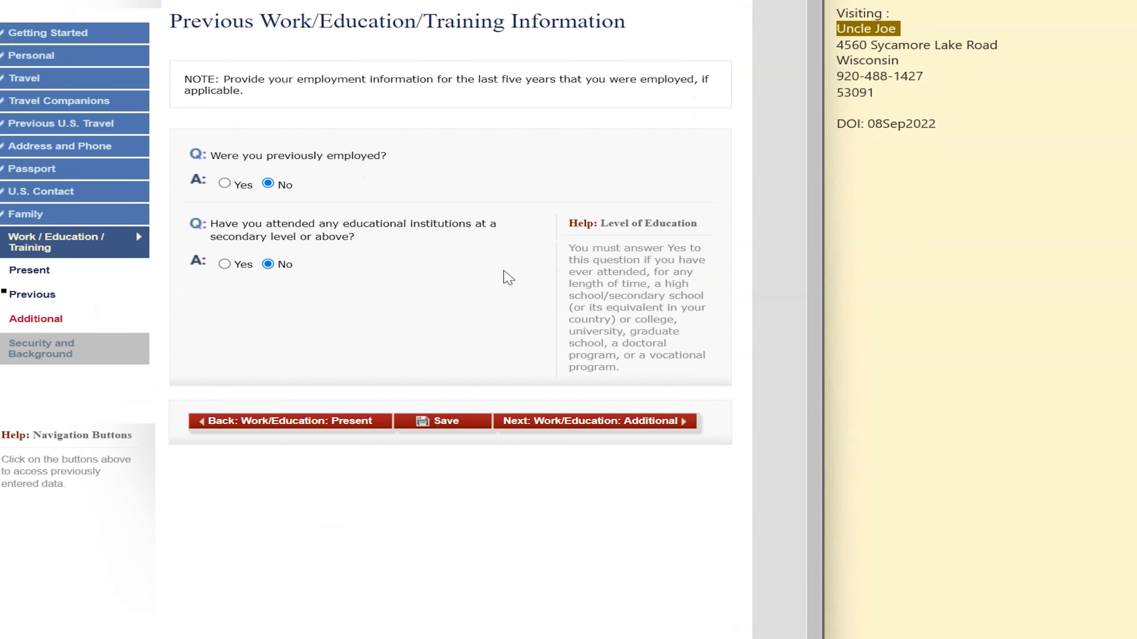
left_click(654, 387)
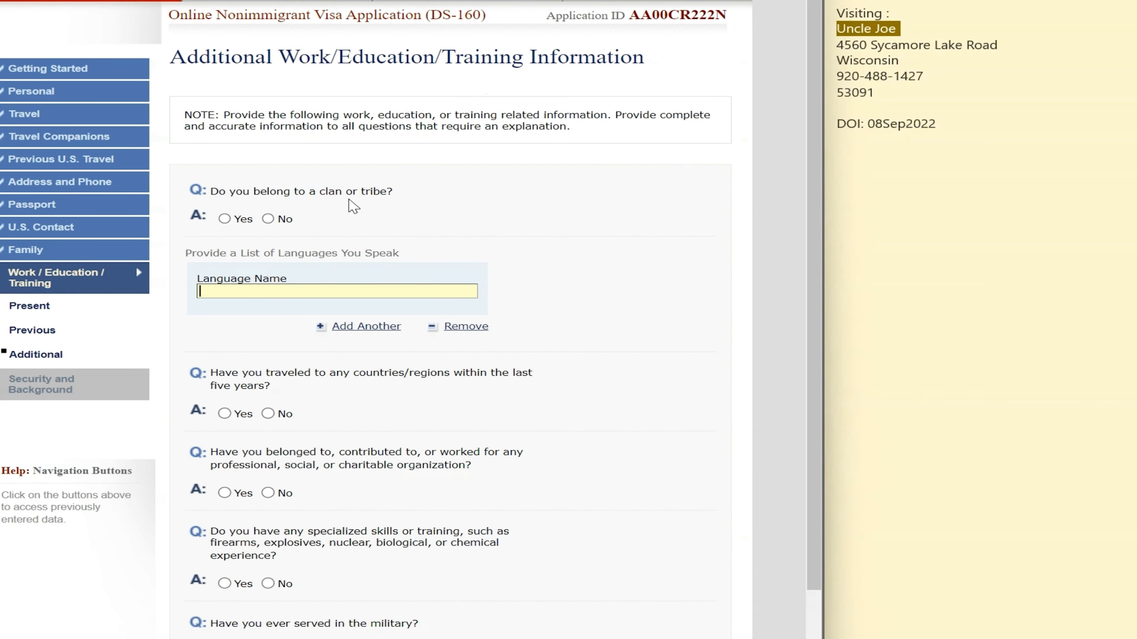
Answer No to clan or tribe membership and to travel abroad in the last five years
left_click(268, 218)
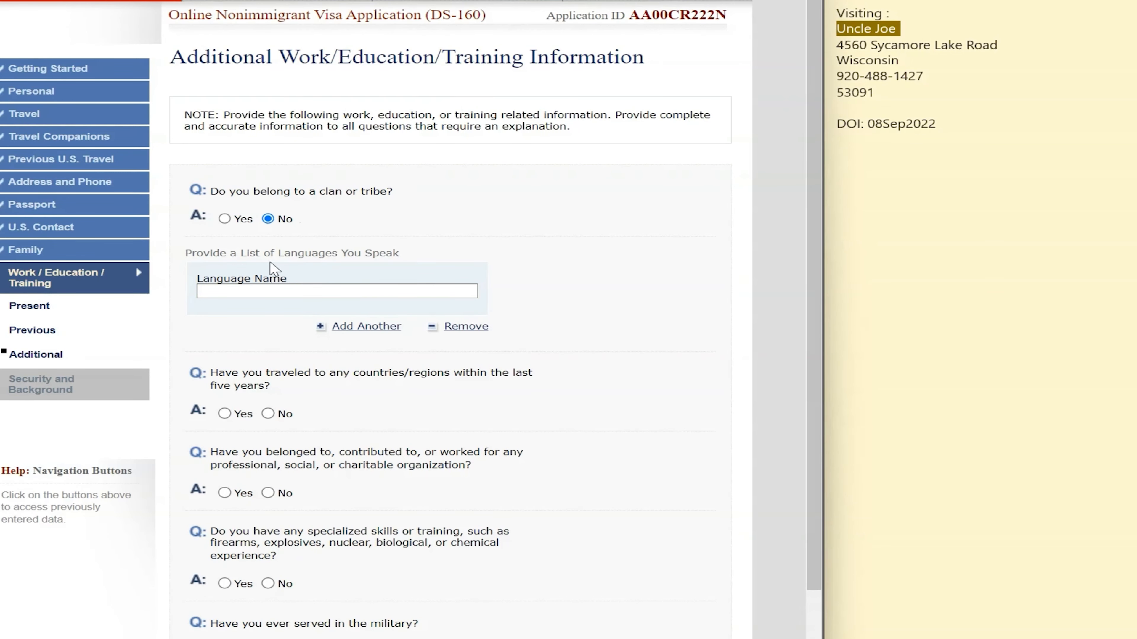
scroll(394, 242, "down", 3)
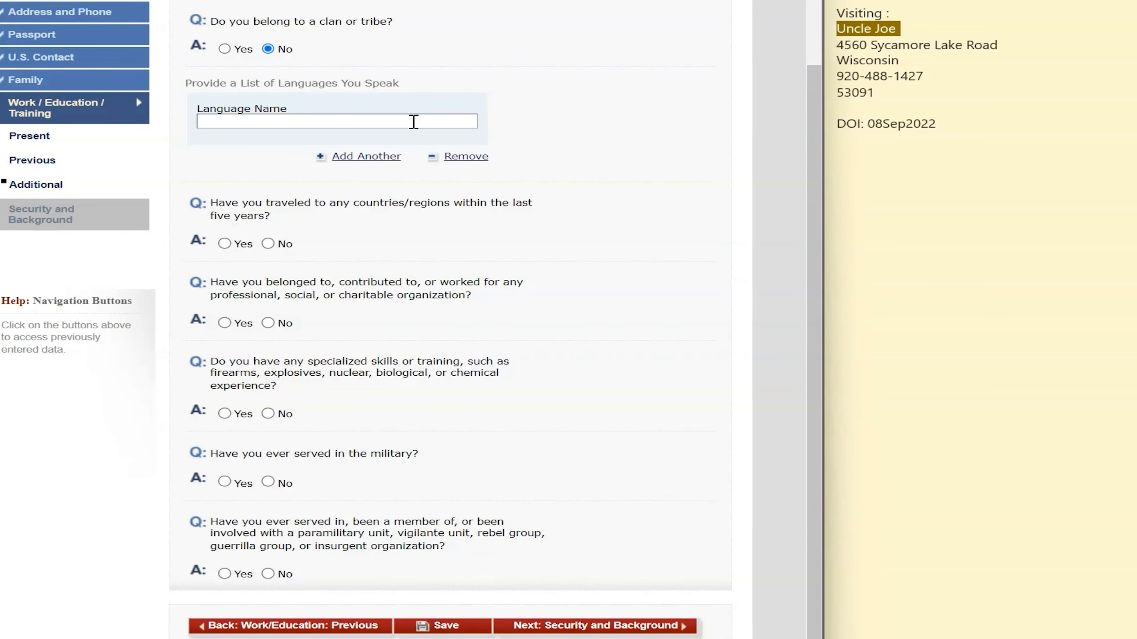
scroll(426, 231, "down", 1)
scroll(425, 230, "down", 1)
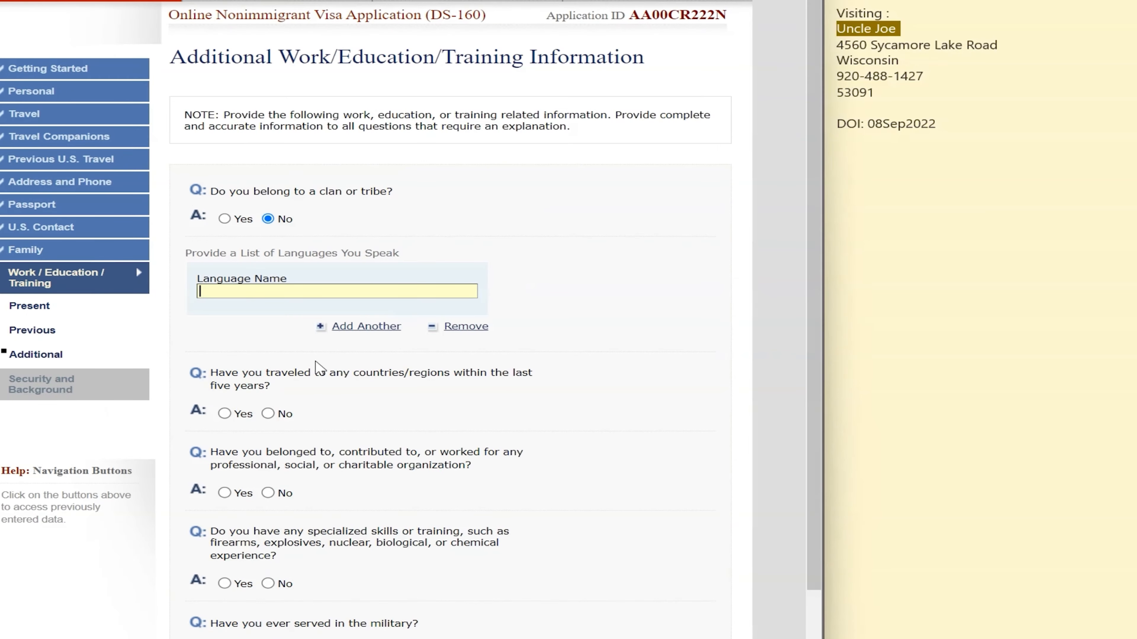
scroll(358, 316, "down", 3)
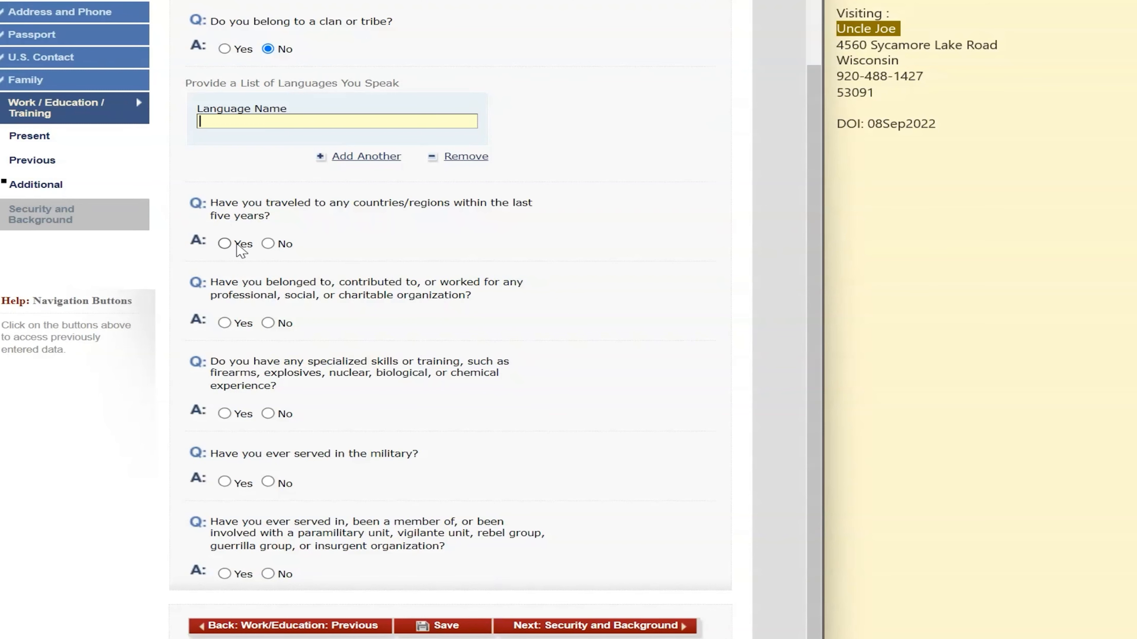
left_click(224, 244)
scroll(447, 330, "down", 5)
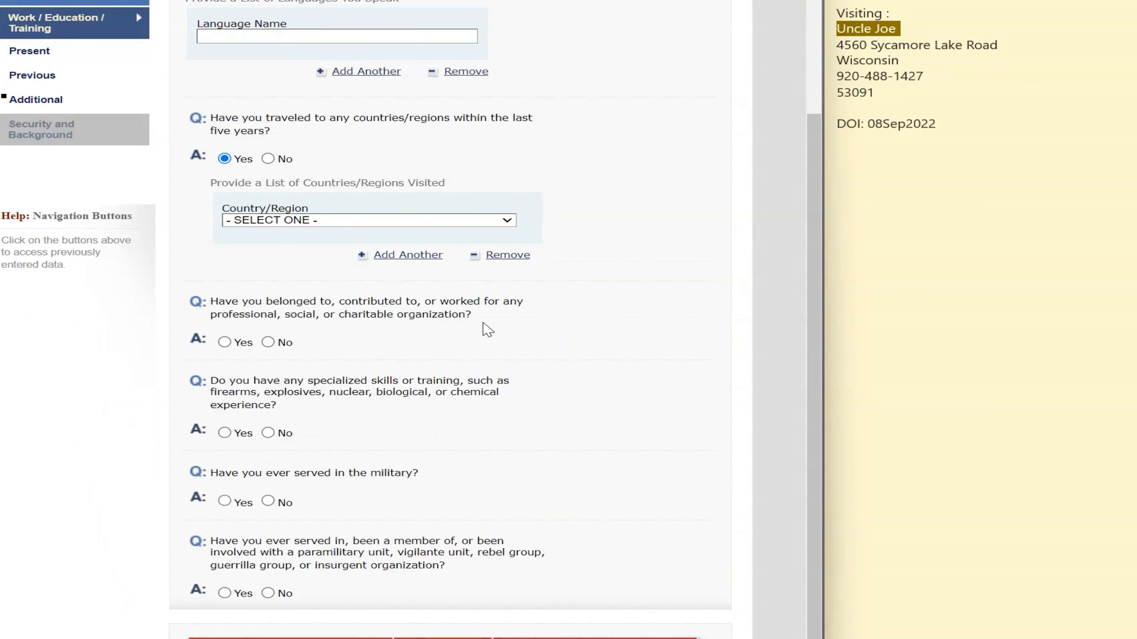
left_click(340, 224)
left_click(380, 176)
left_click(268, 158)
scroll(561, 228, "down", 5)
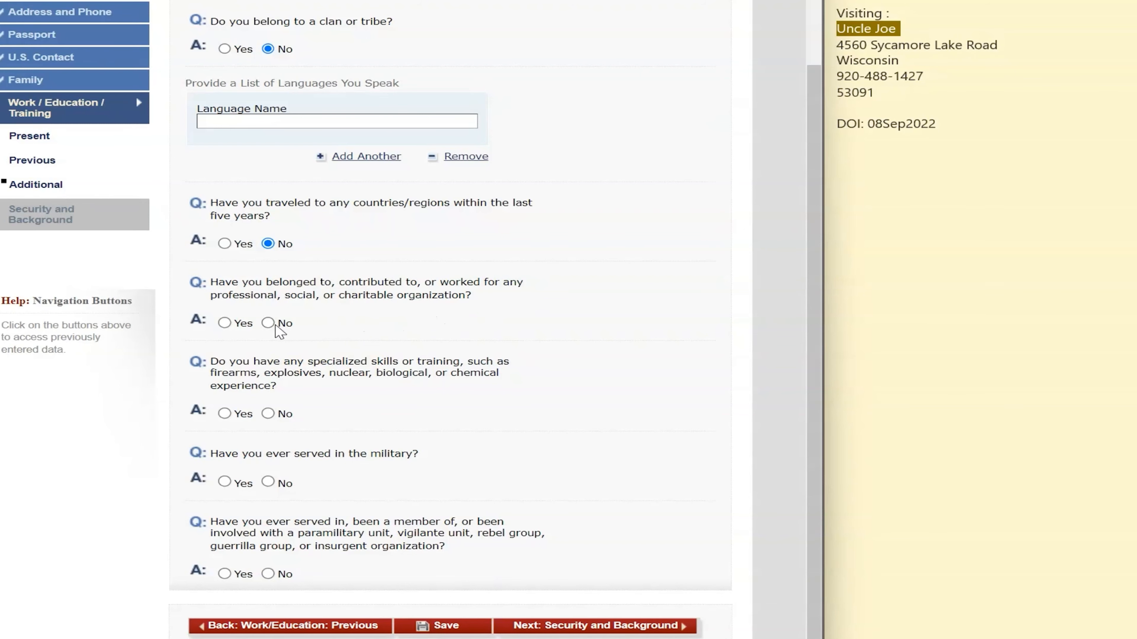
Answer No to organization membership, specialized skills, military service and paramilitary groups, then submit the page
left_click(274, 324)
left_click(238, 323)
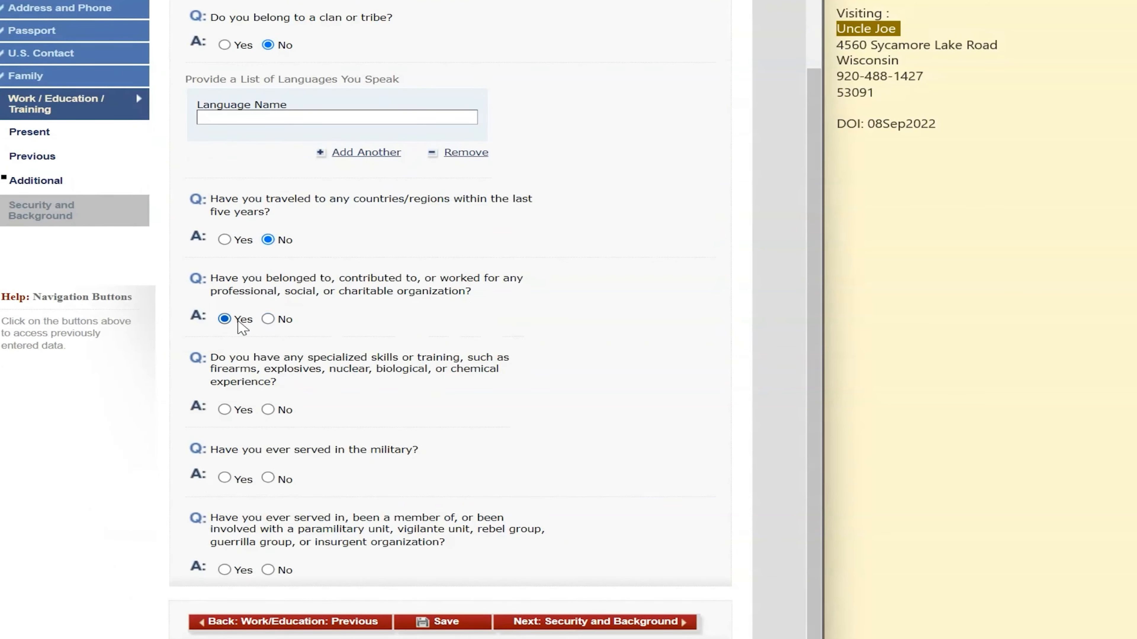
scroll(426, 450, "down", 3)
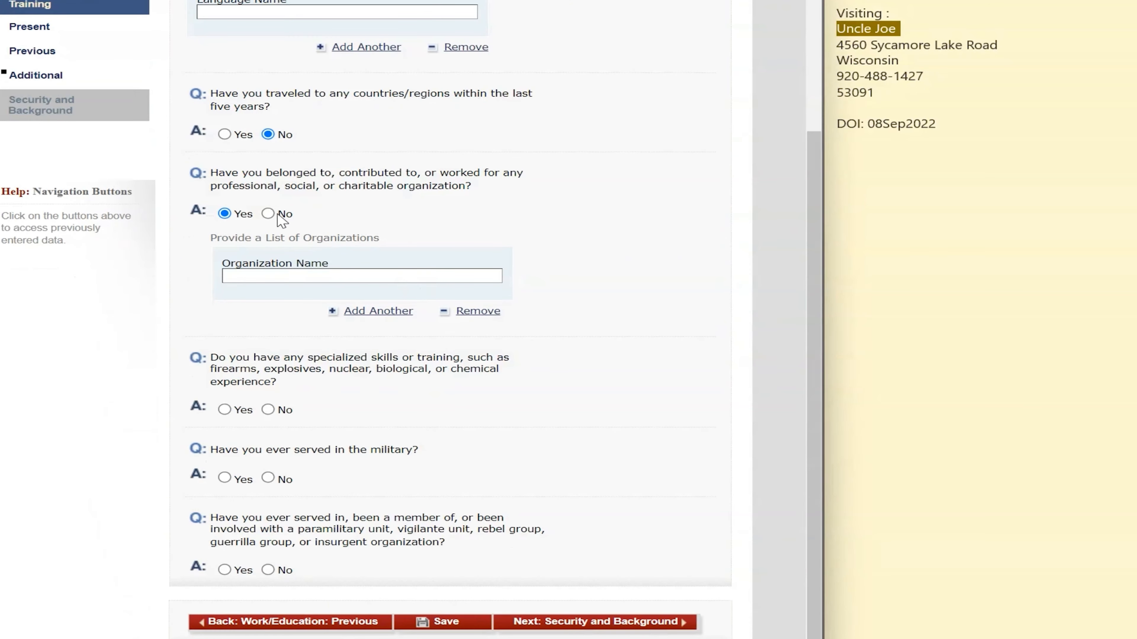
left_click(268, 213)
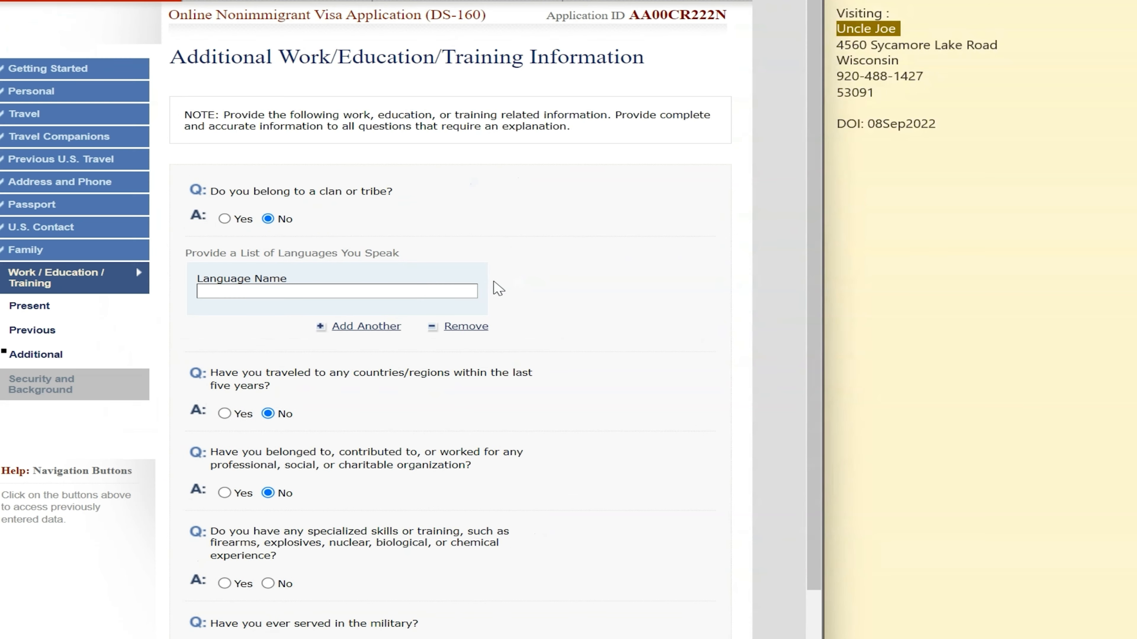
scroll(532, 295, "down", 4)
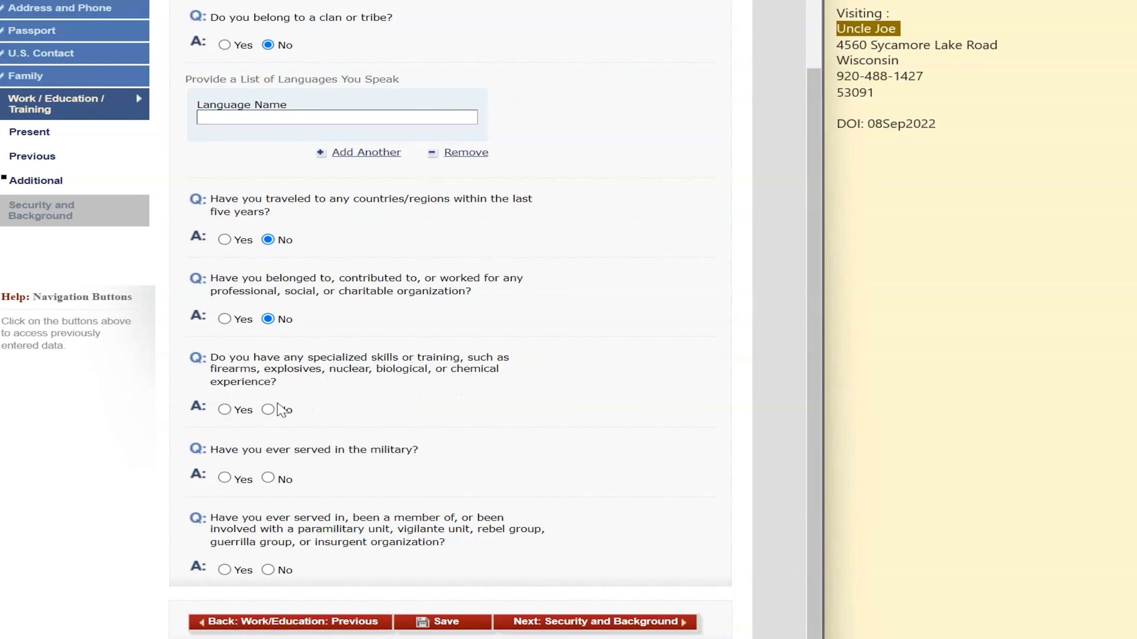
left_click(269, 410)
left_click(268, 478)
left_click(268, 570)
left_click(603, 623)
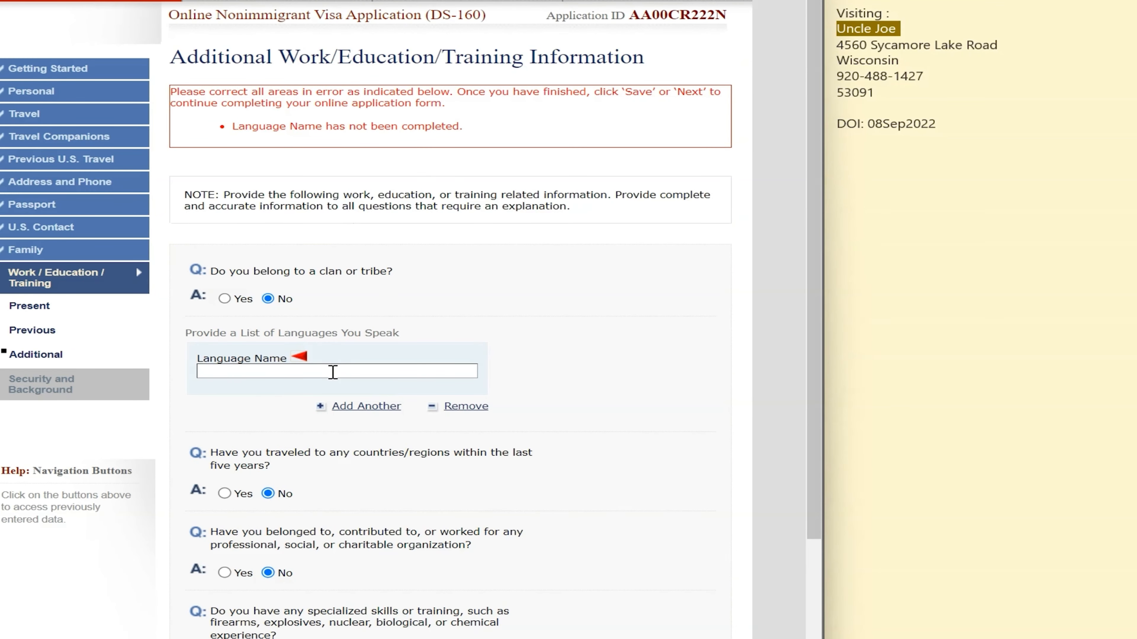
Enter ENGLISH as the Language Name and continue to Security and Background
left_click(333, 371)
type("EBGLISH")
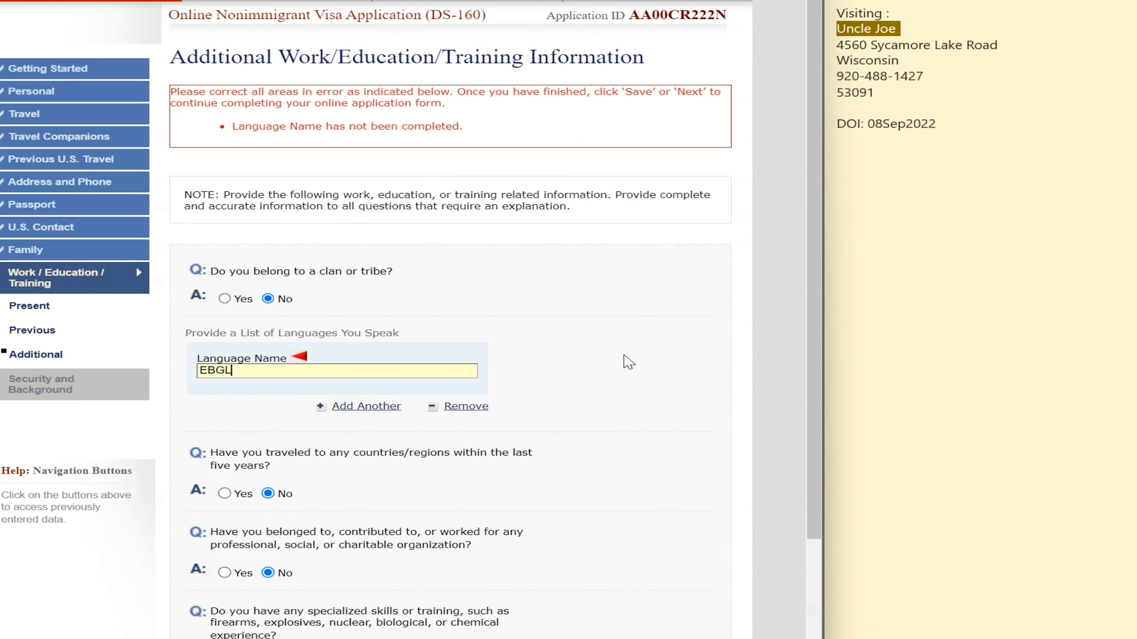
key("BackSpace")
key("BackSpace")
key("BackSpace")
key("BackSpace")
key("BackSpace")
key("BackSpace")
type("NGLISH")
scroll(546, 386, "down", 3)
scroll(546, 386, "down", 3)
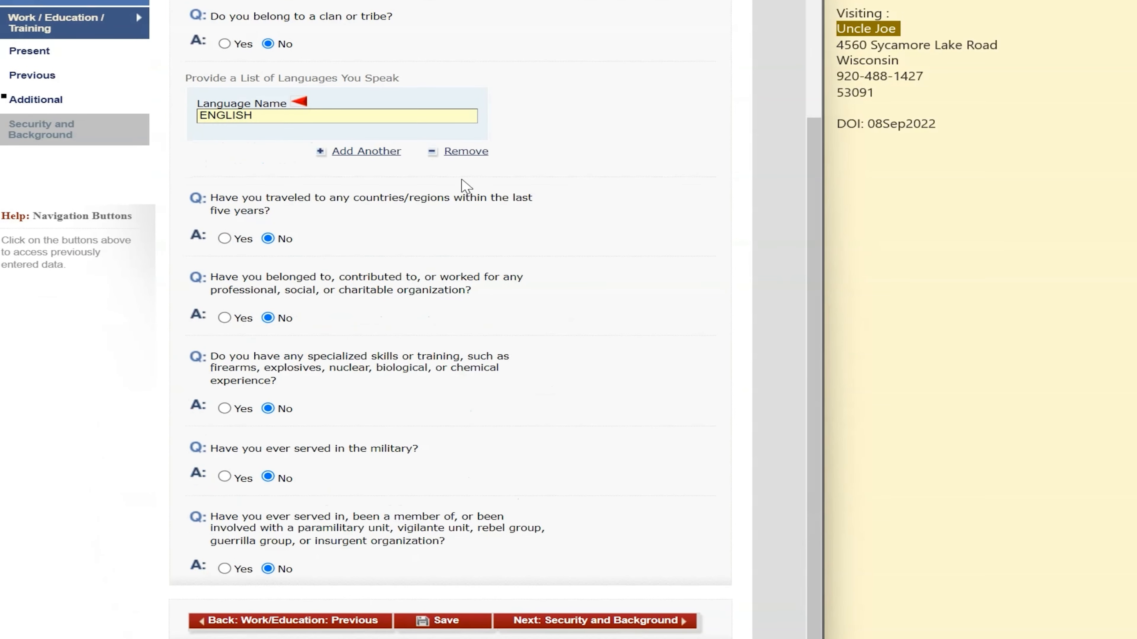
left_click(603, 617)
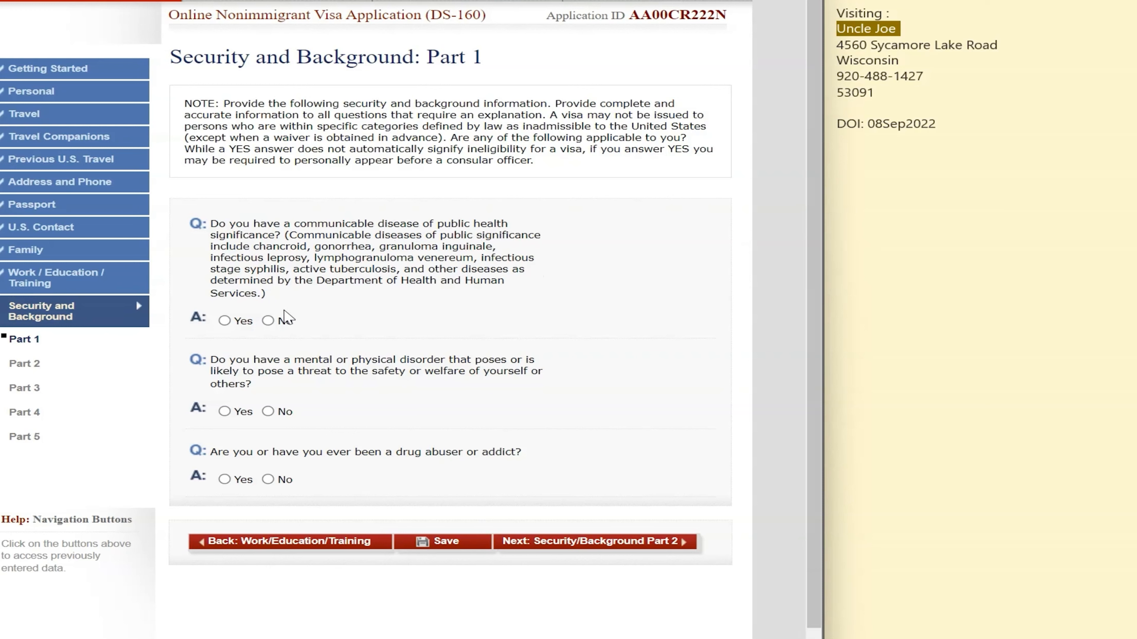
Answer No to the communicable disease, mental or physical disorder, and drug abuse questions
left_click(269, 321)
left_click(286, 412)
left_click(268, 480)
left_click(658, 542)
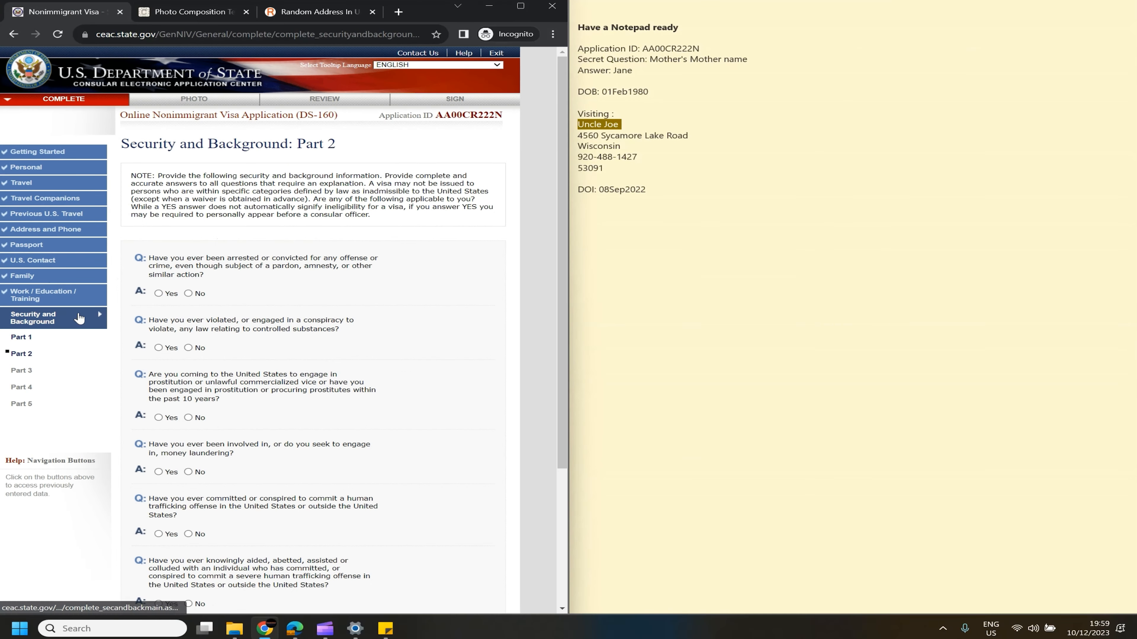
Leave the ever-arrested-or-convicted question set to No after switching between Yes and No
scroll(363, 288, "down", 3)
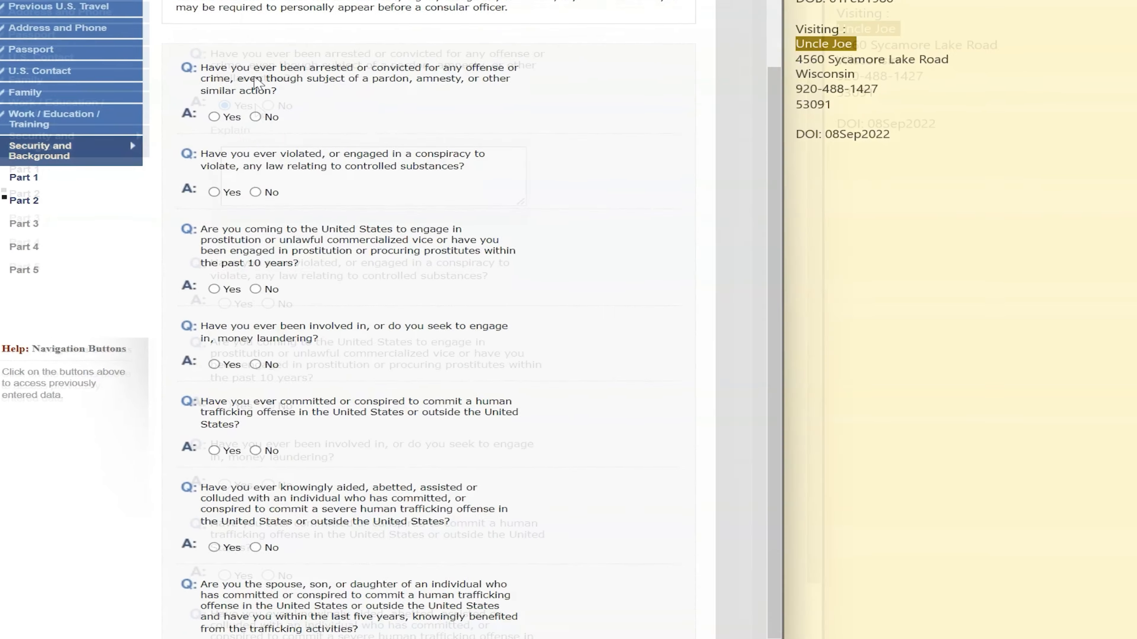
left_click(159, 177)
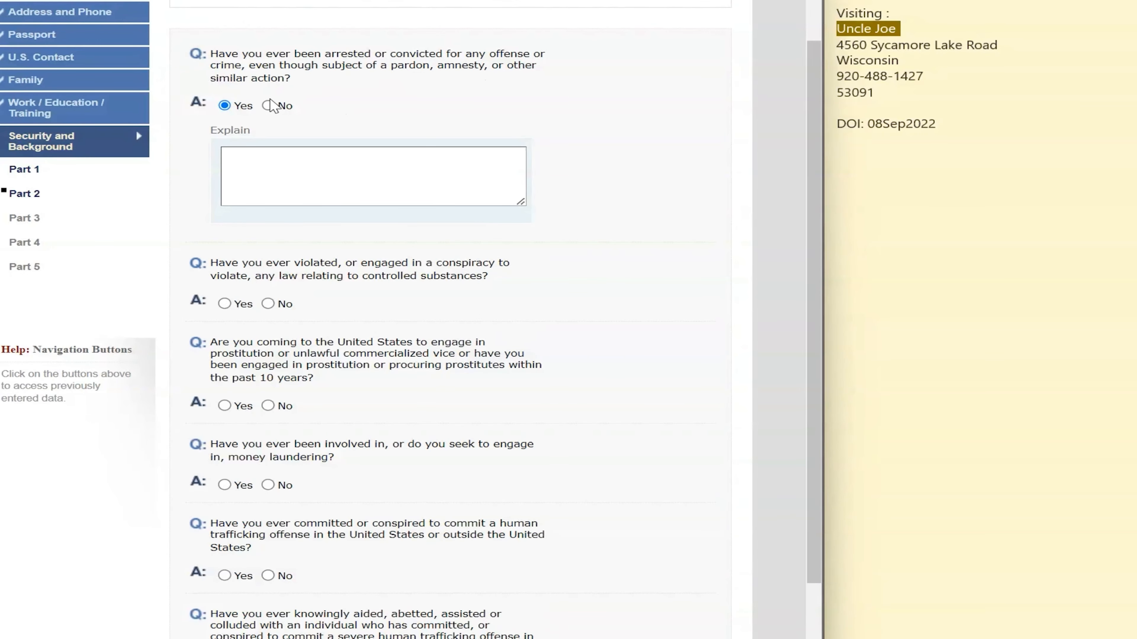
left_click(268, 105)
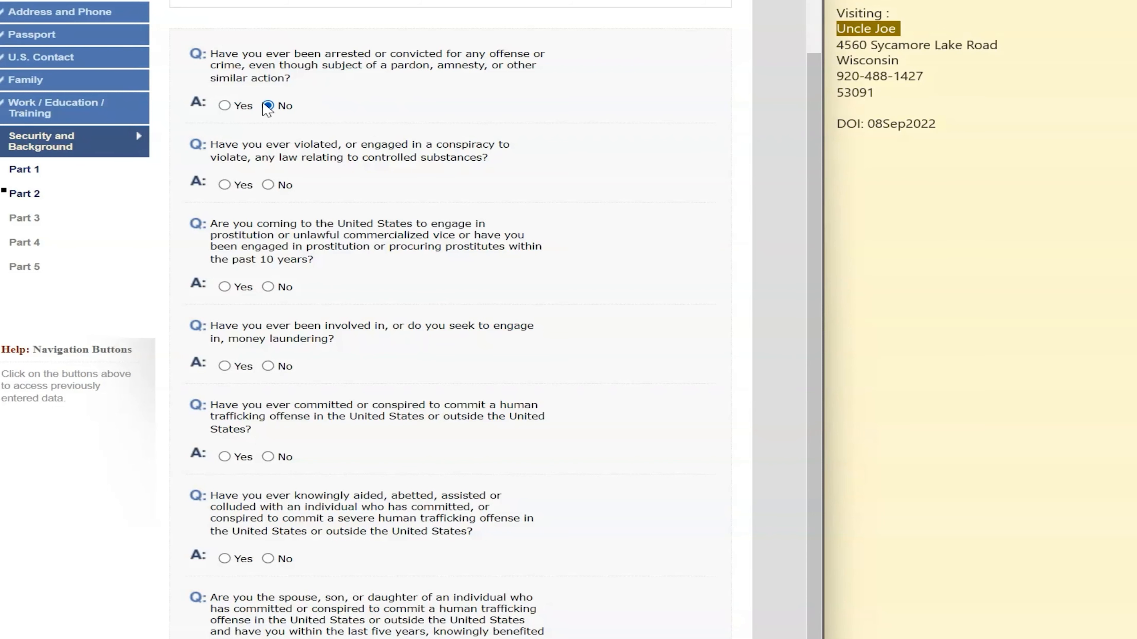
left_click(241, 109)
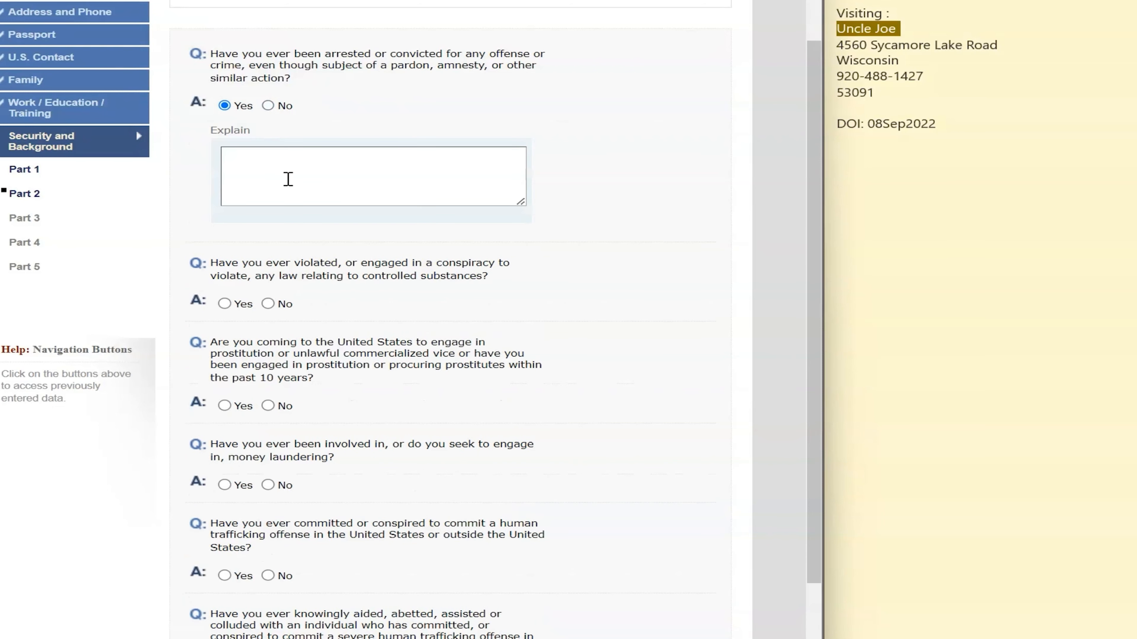
left_click(281, 106)
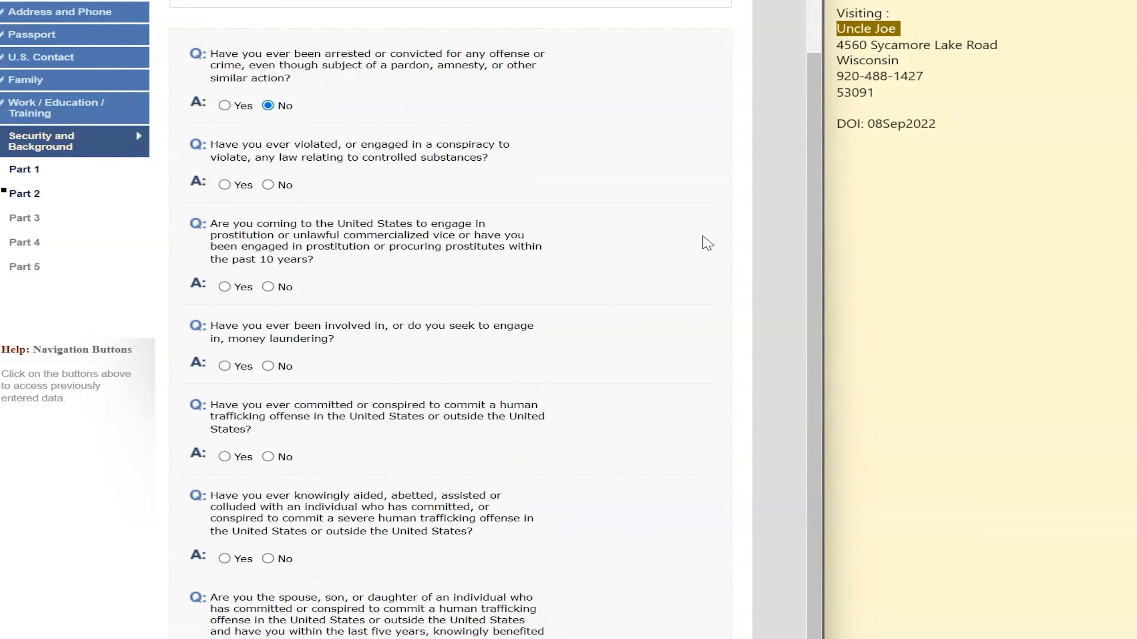
scroll(334, 208, "down", 3)
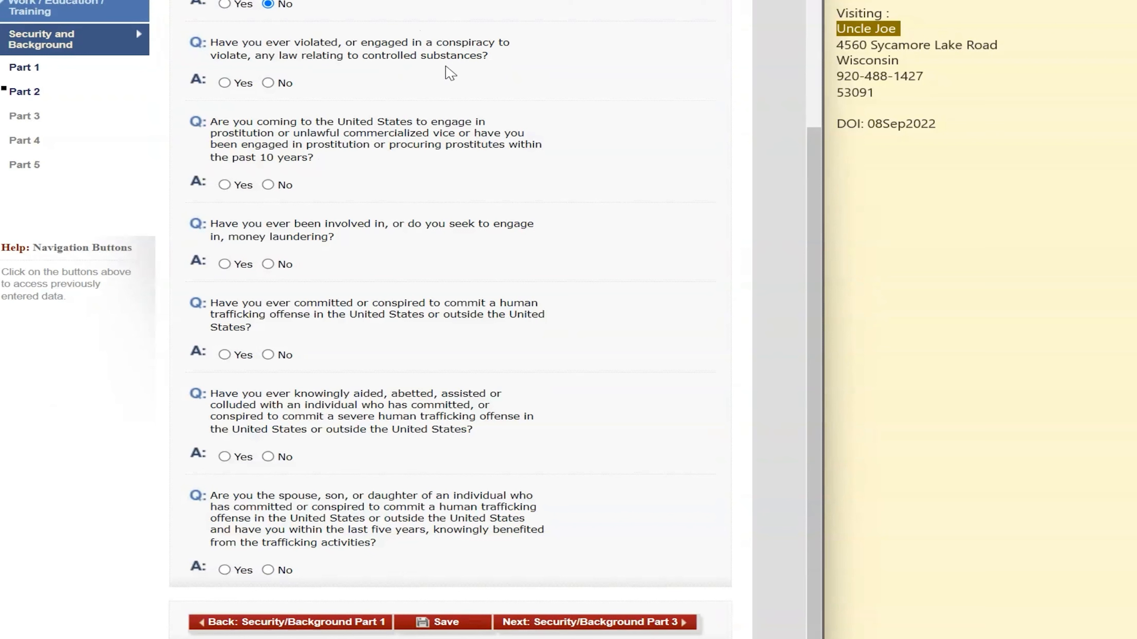
Answer No to the controlled substances, prostitution, human trafficking and relative-benefiting-from-trafficking questions
left_click(287, 84)
left_click(268, 185)
left_click(268, 355)
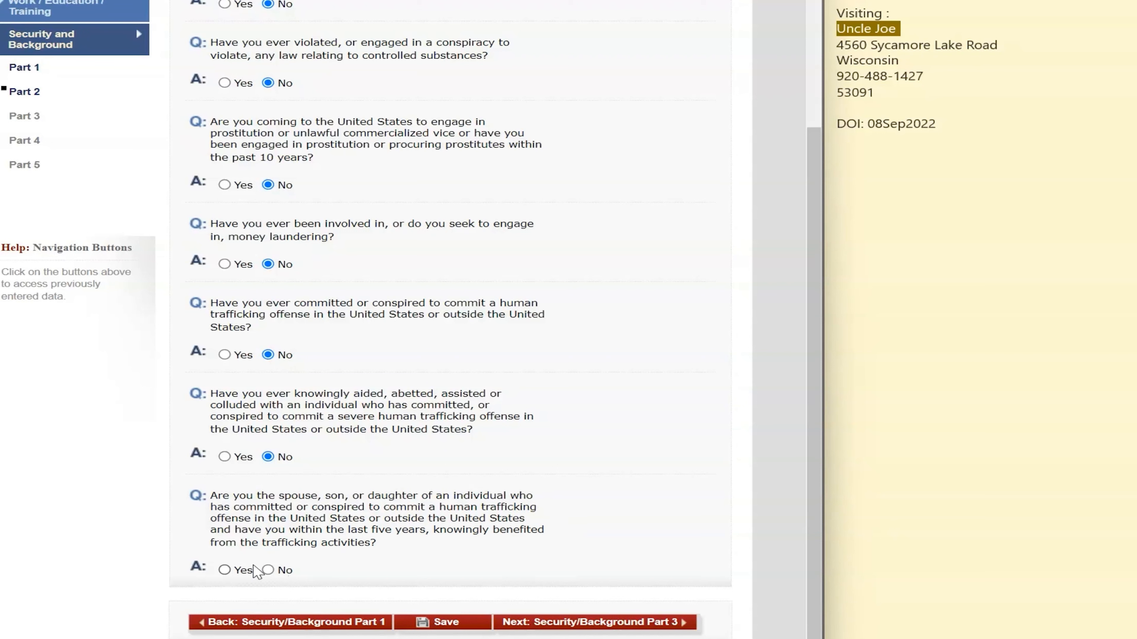
left_click(268, 570)
left_click(627, 625)
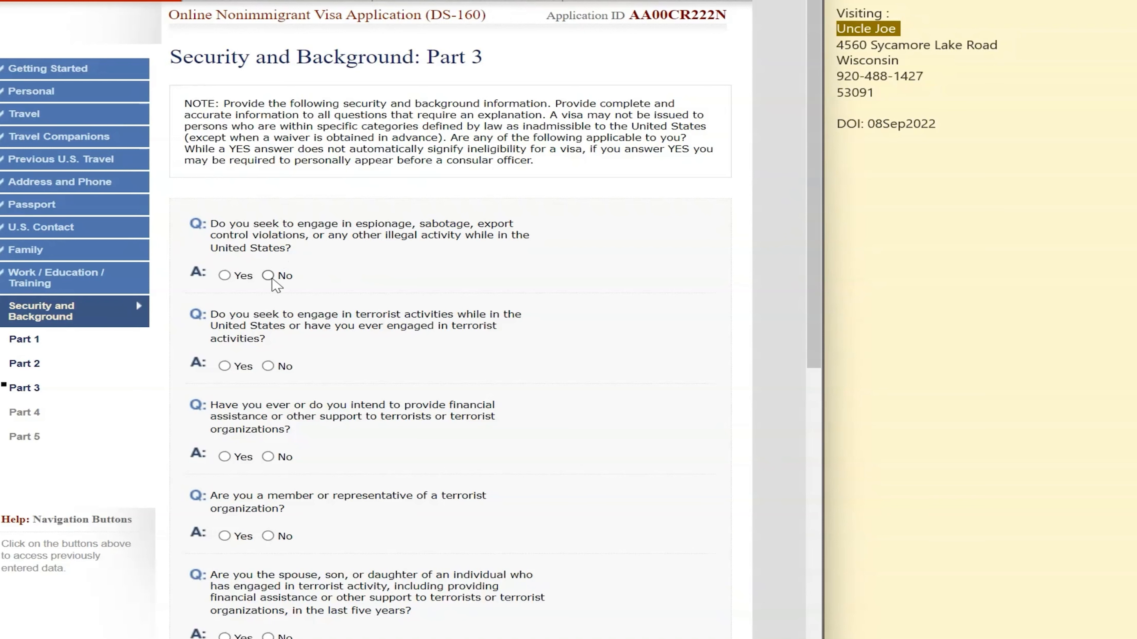
Answer No to the espionage, terrorist activity, terrorist organization and terrorist relative questions
left_click(267, 275)
left_click(268, 366)
left_click(268, 537)
scroll(353, 537, "down", 5)
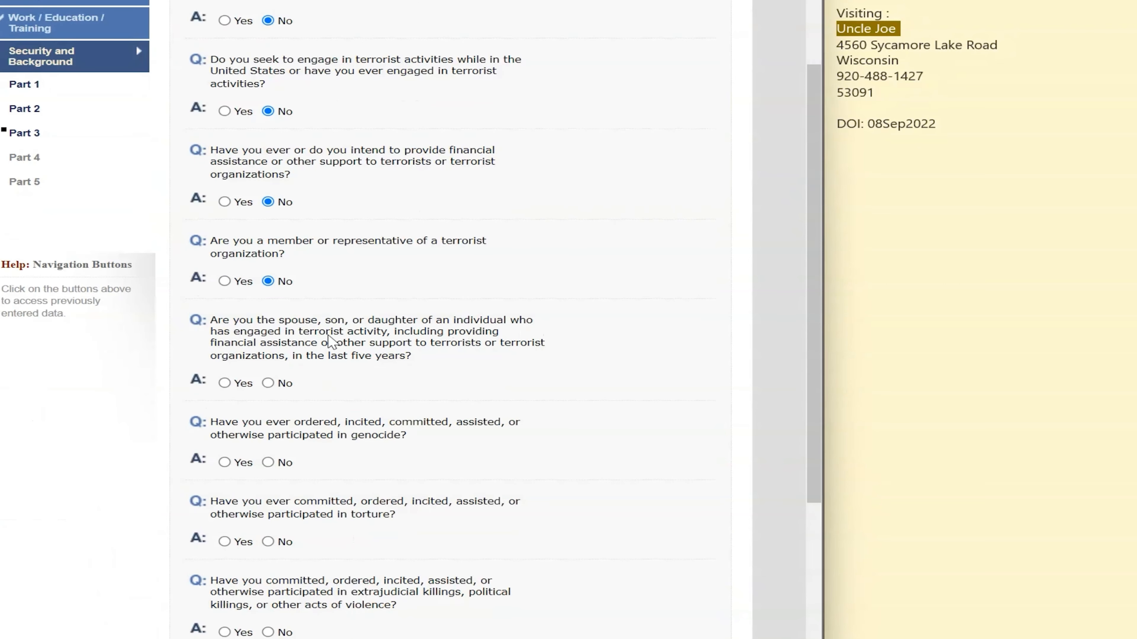
left_click(267, 383)
scroll(355, 444, "down", 3)
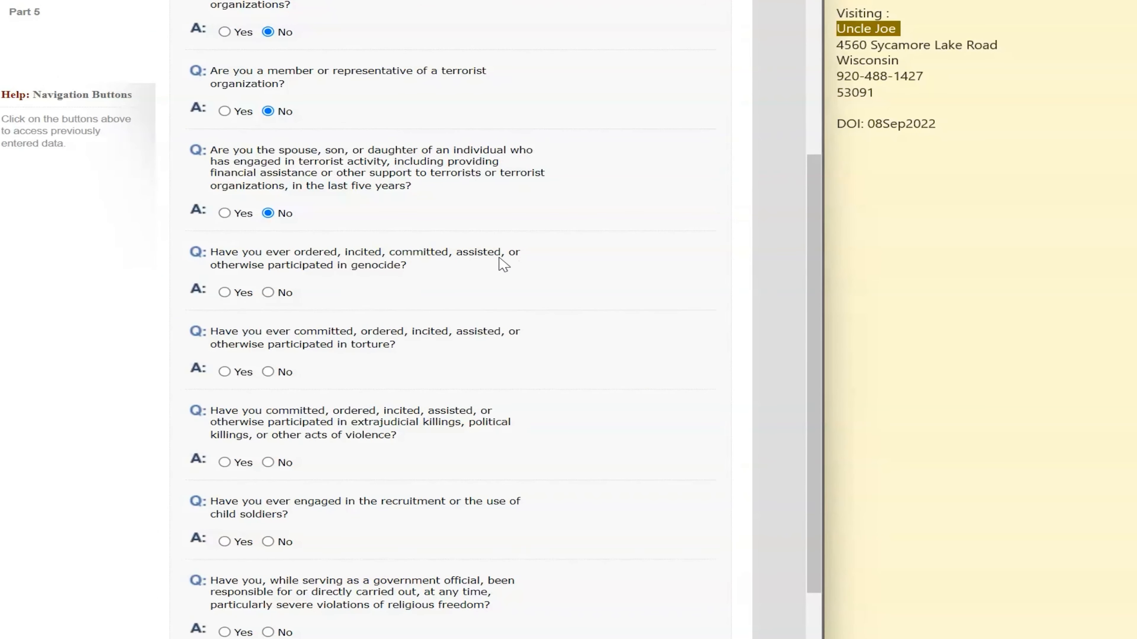
Answer No to genocide, torture, extrajudicial killings, religious freedom, population control and organ transplantation questions
left_click(269, 294)
left_click(268, 372)
scroll(309, 421, "down", 3)
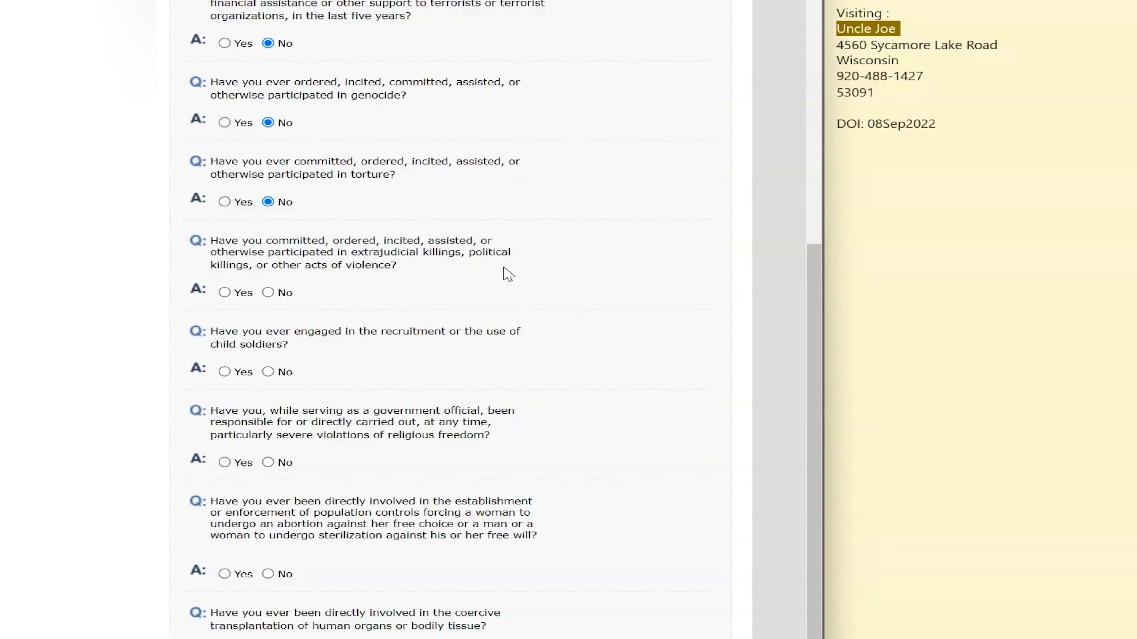
left_click(271, 293)
scroll(304, 436, "down", 2)
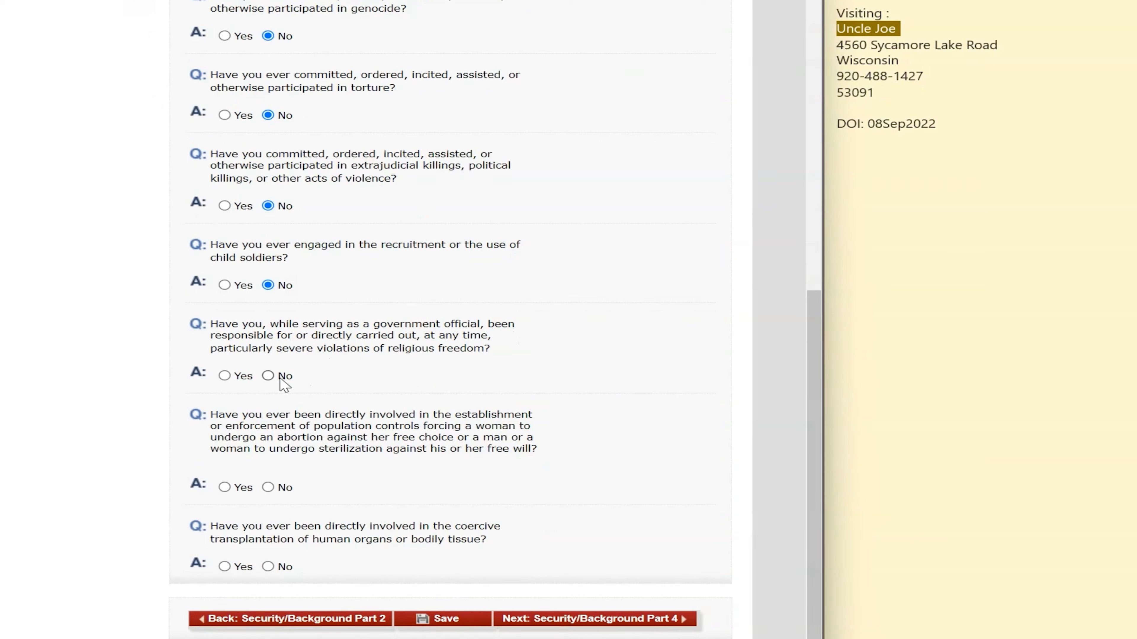
left_click(268, 376)
left_click(270, 488)
left_click(268, 568)
left_click(633, 620)
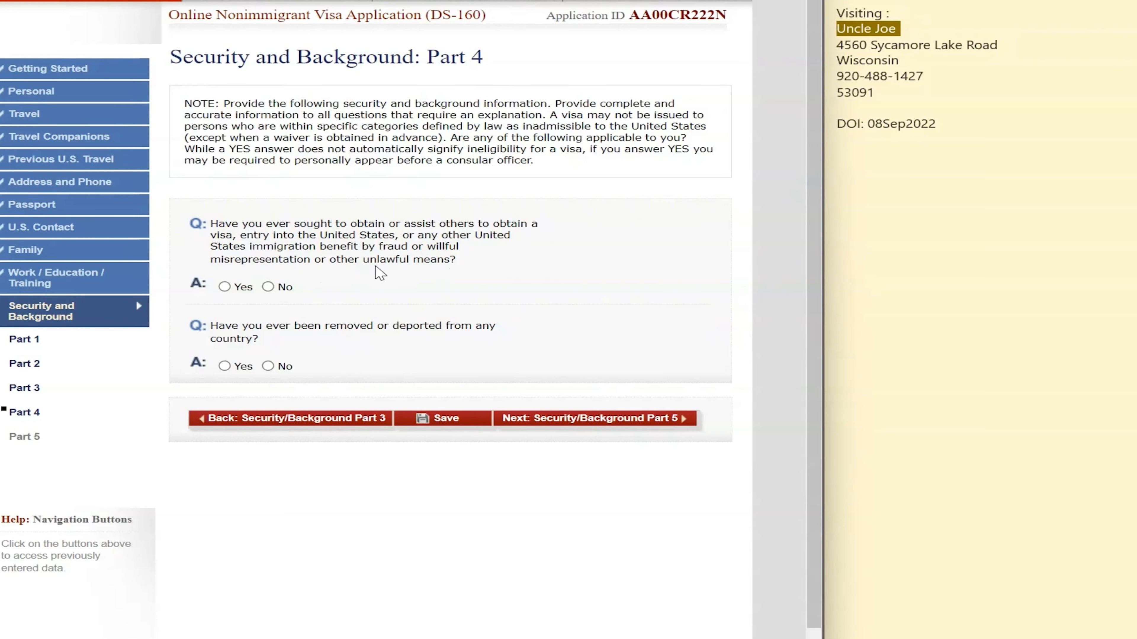
Answer No to visa fraud, deportation, child custody, illegal voting and tax-renunciation questions
left_click(269, 287)
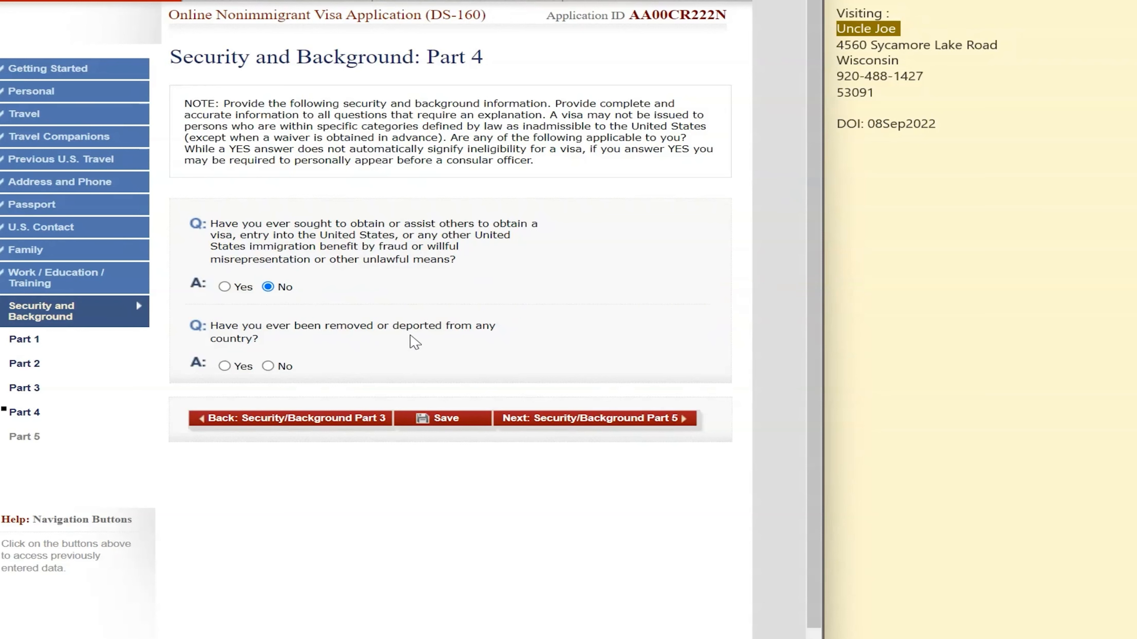
left_click(272, 367)
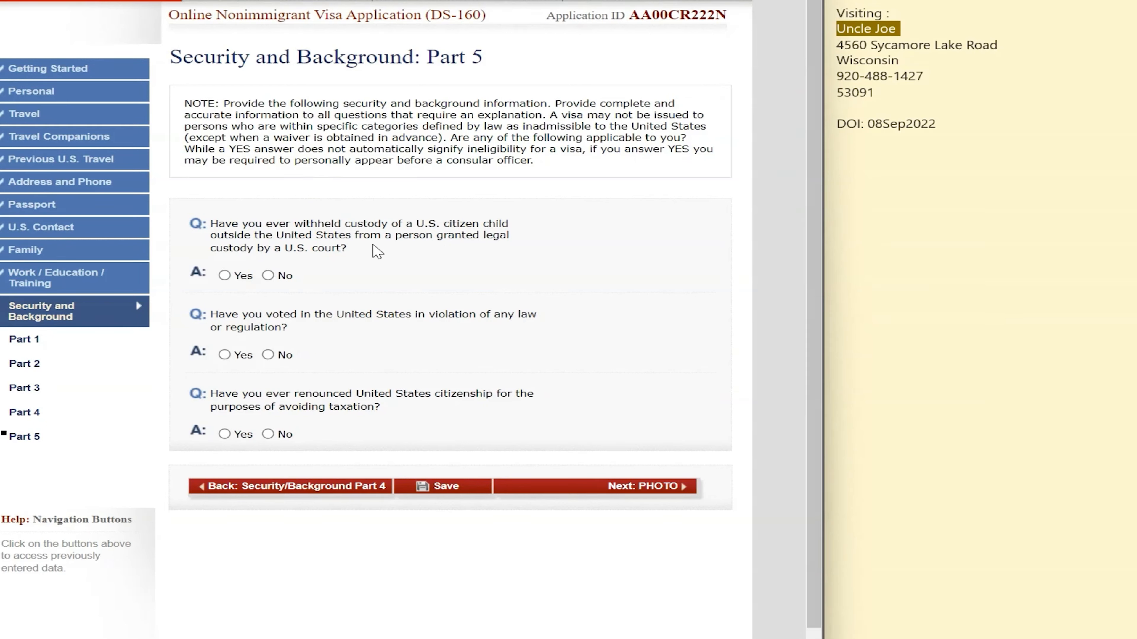
left_click(268, 276)
left_click(271, 356)
left_click(271, 434)
left_click(668, 487)
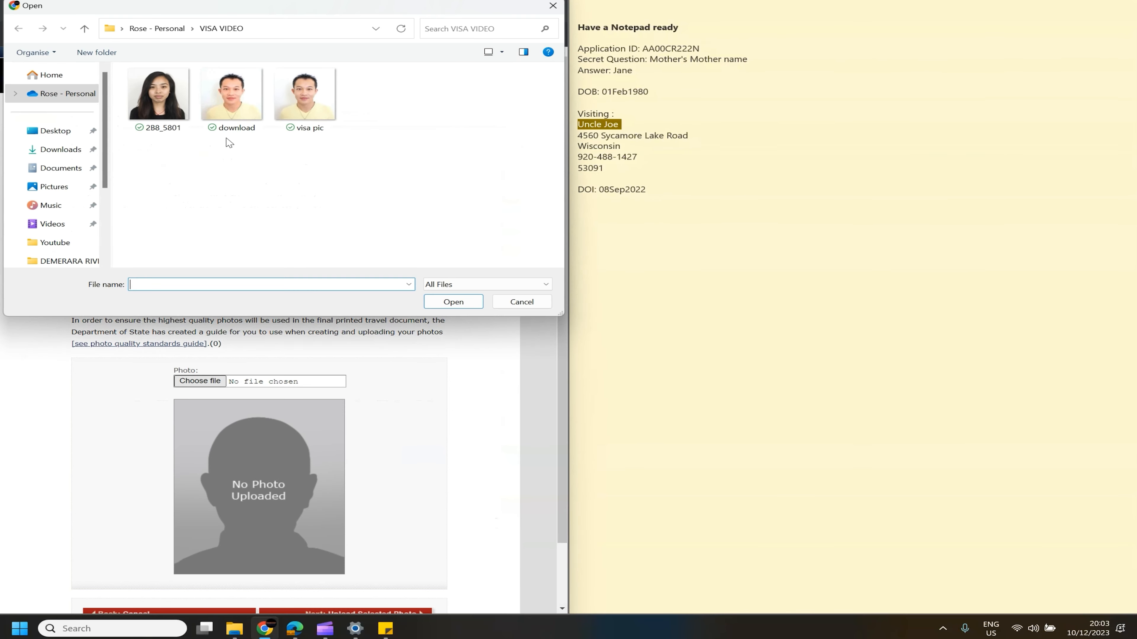
Select and attach the photo file 2B8_5801.jpg to the application
left_click(158, 102)
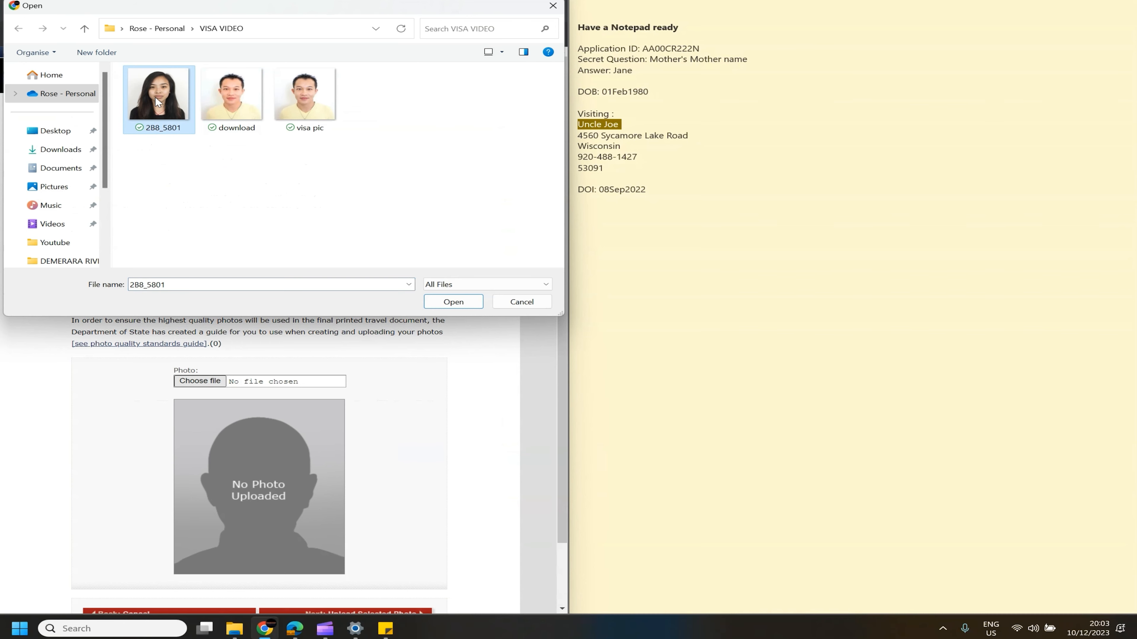
double_click(158, 103)
scroll(317, 371, "down", 1)
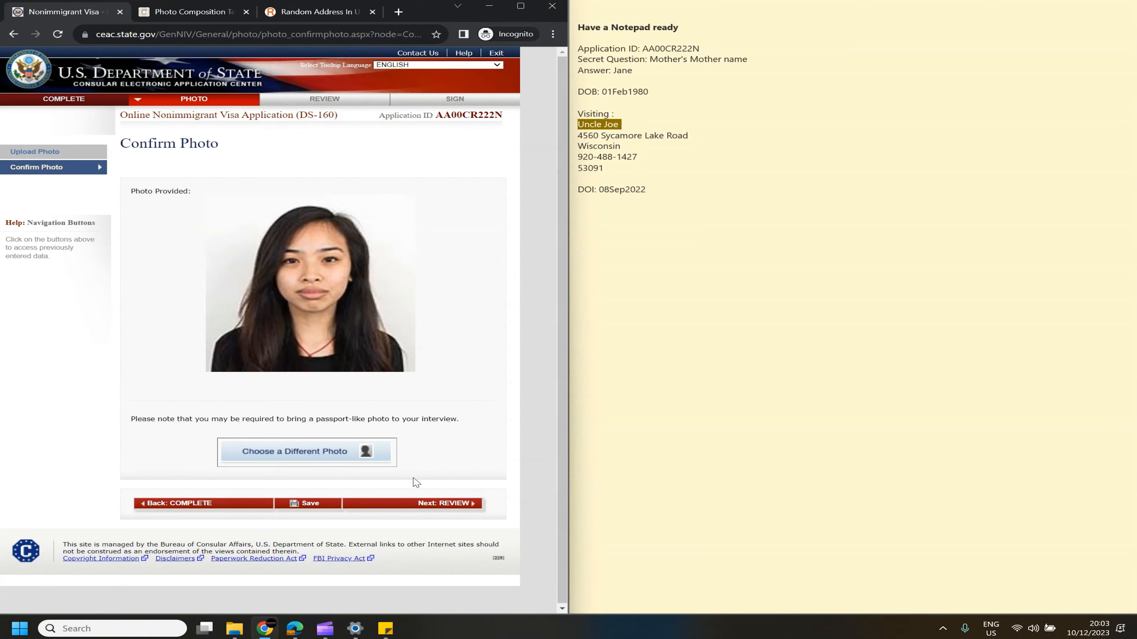
Move from the photo step to the review page, confirming Leave
left_click(445, 504)
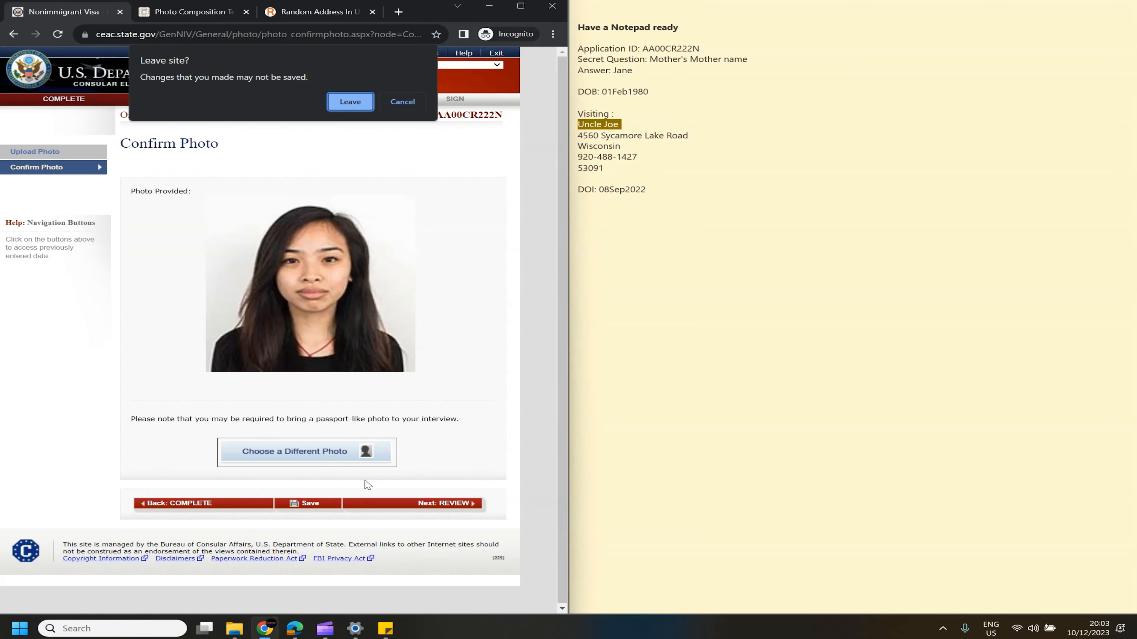
left_click(350, 102)
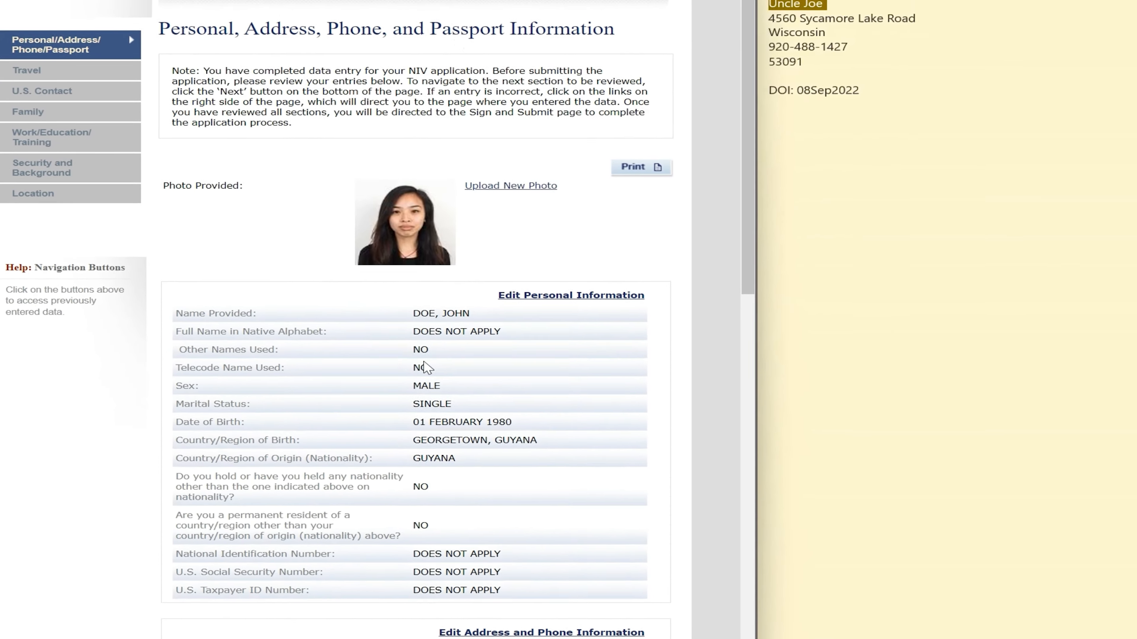
scroll(342, 338, "down", 5)
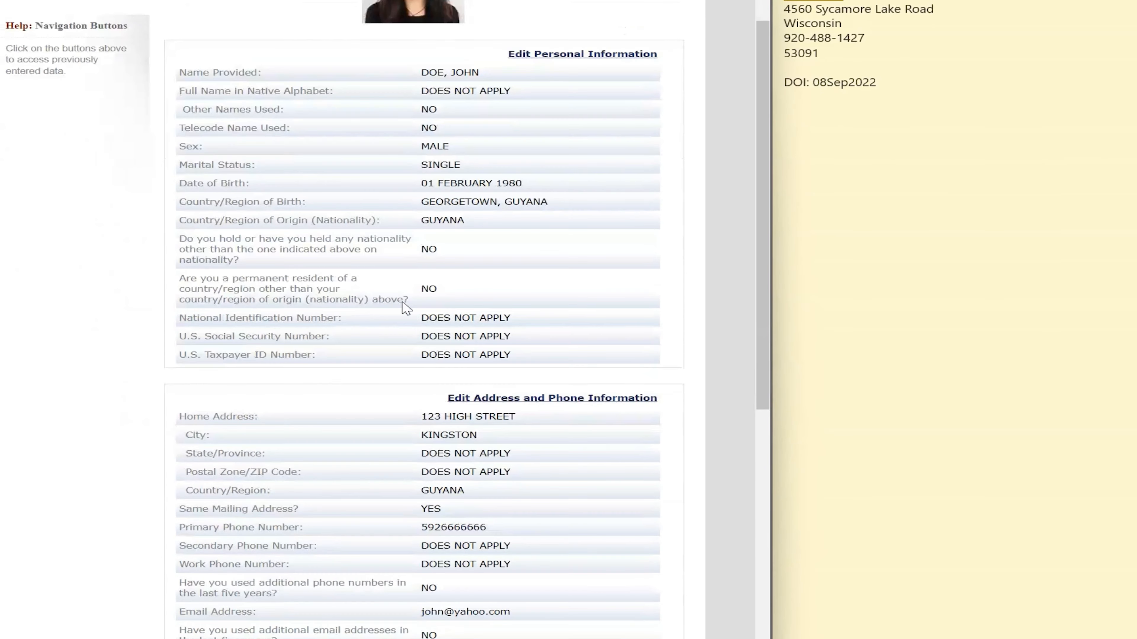
scroll(348, 40, "up", 5)
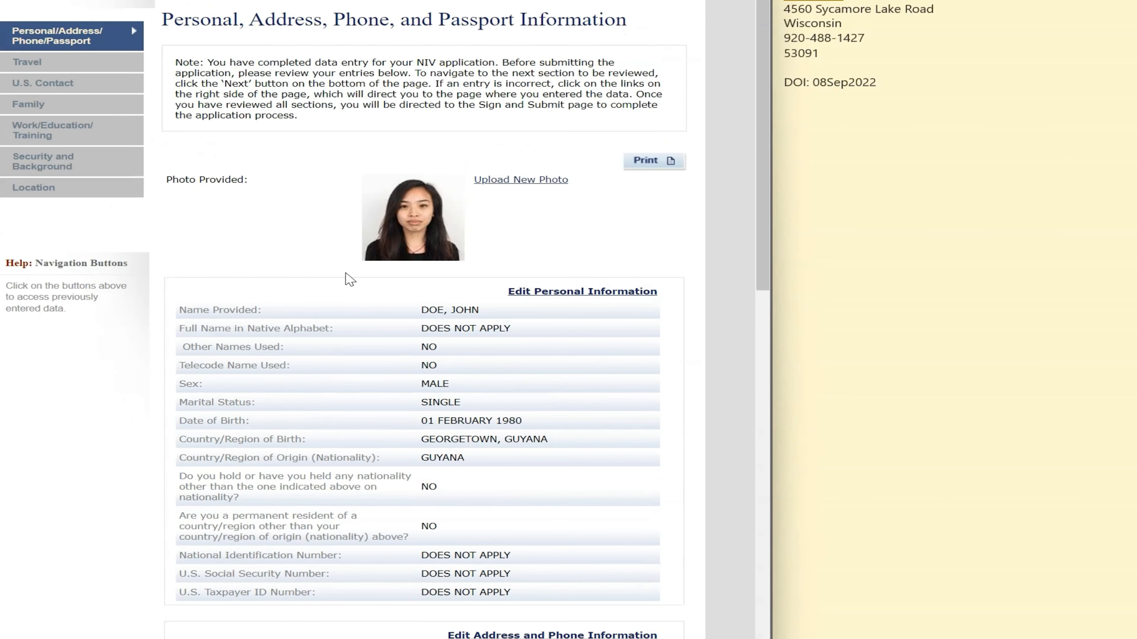
scroll(347, 274, "down", 4)
scroll(403, 227, "down", 10)
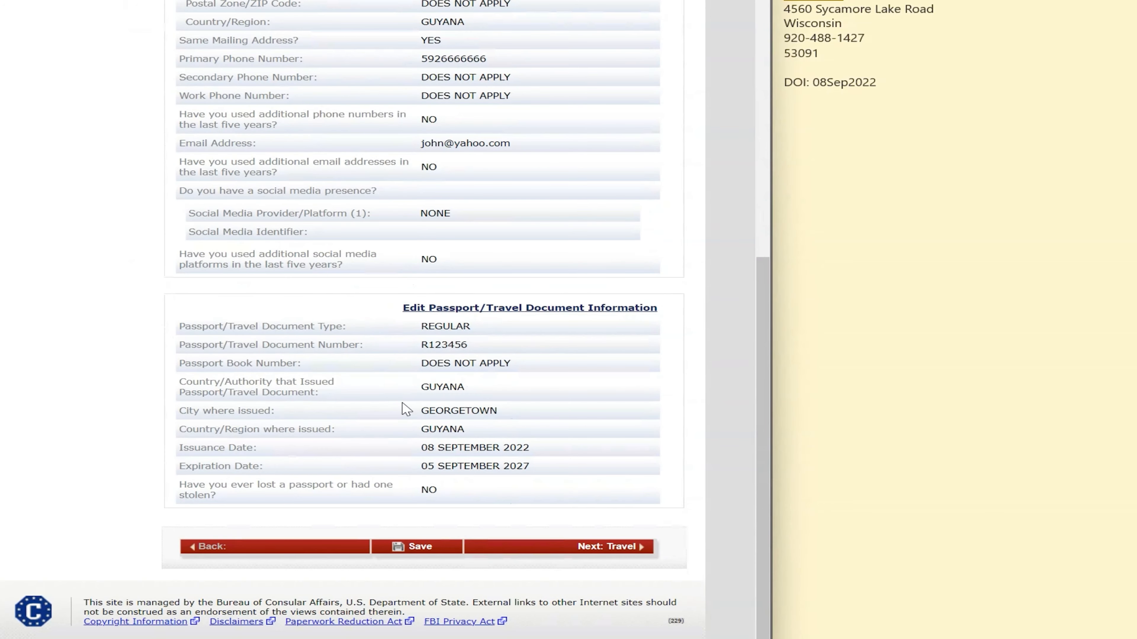
scroll(493, 240, "up", 8)
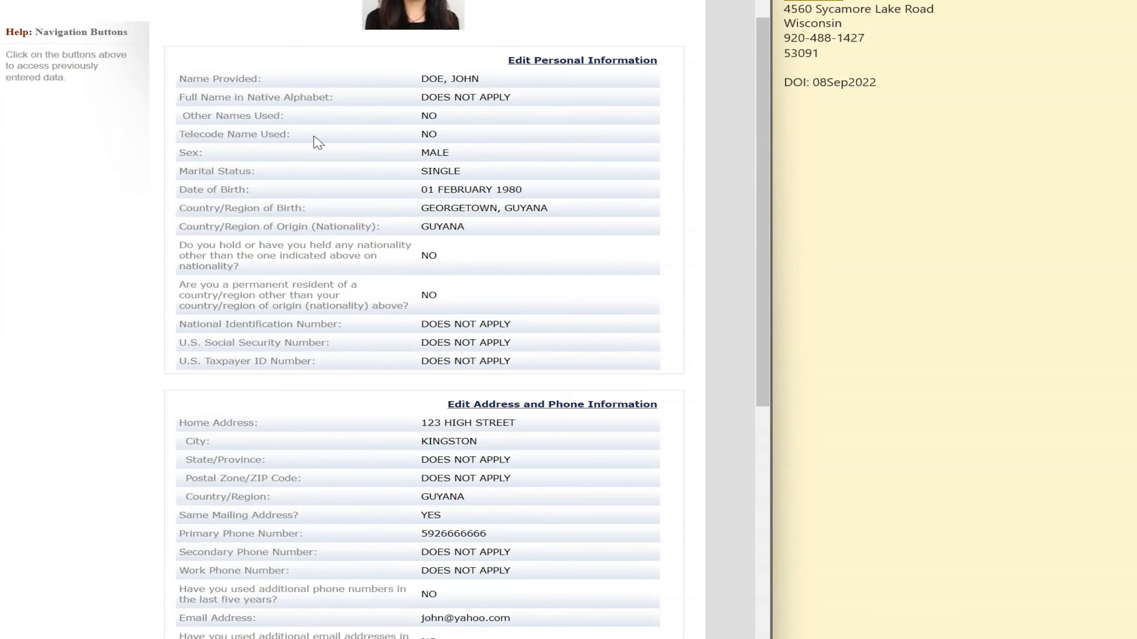
Reopen Personal Information for editing and jump to the Address and Phone section
left_click(556, 66)
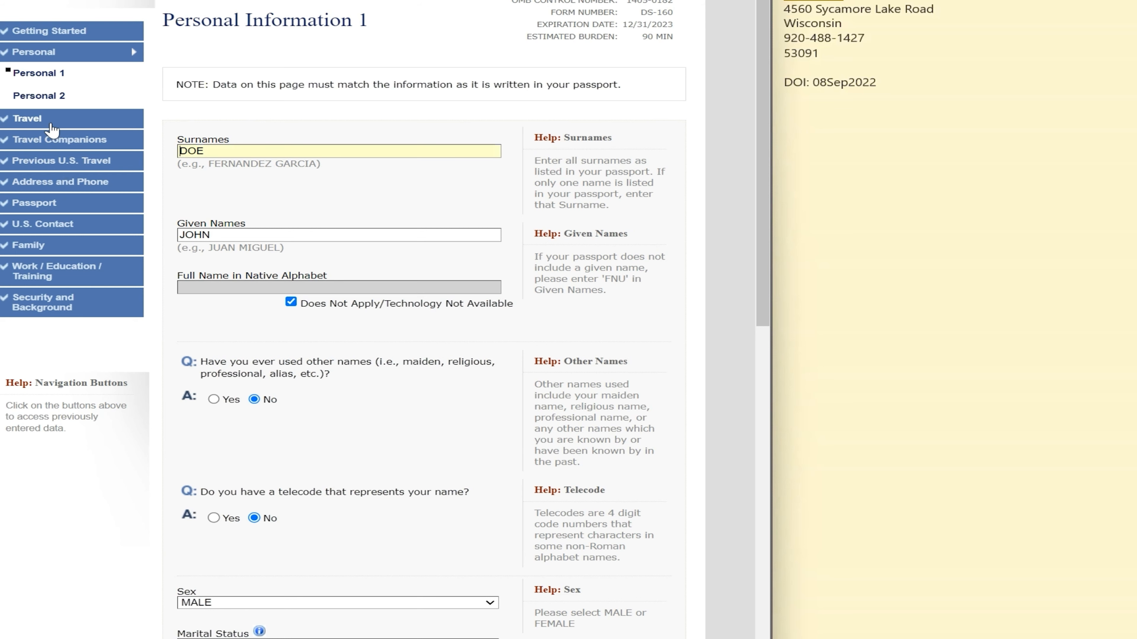
left_click(46, 179)
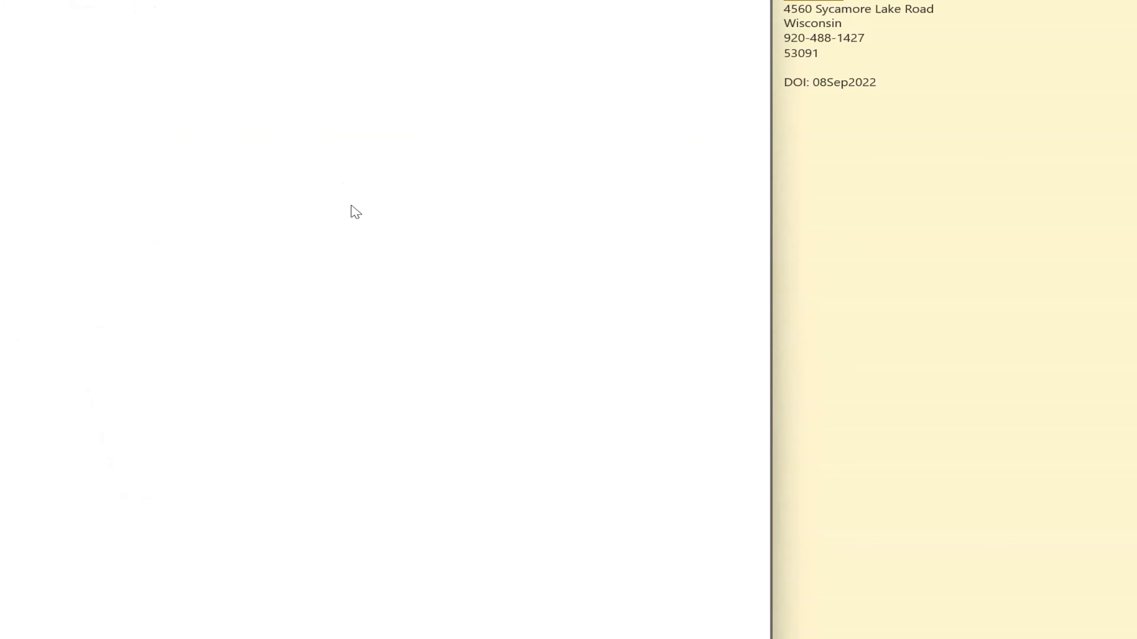
scroll(353, 211, "down", 6)
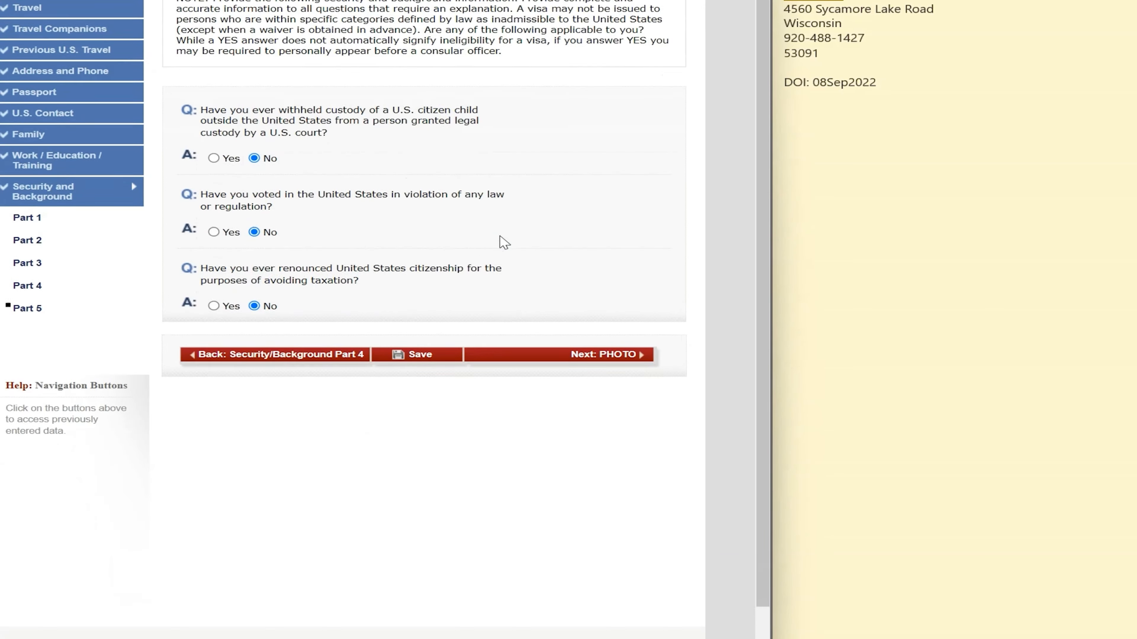
scroll(500, 241, "down", 2)
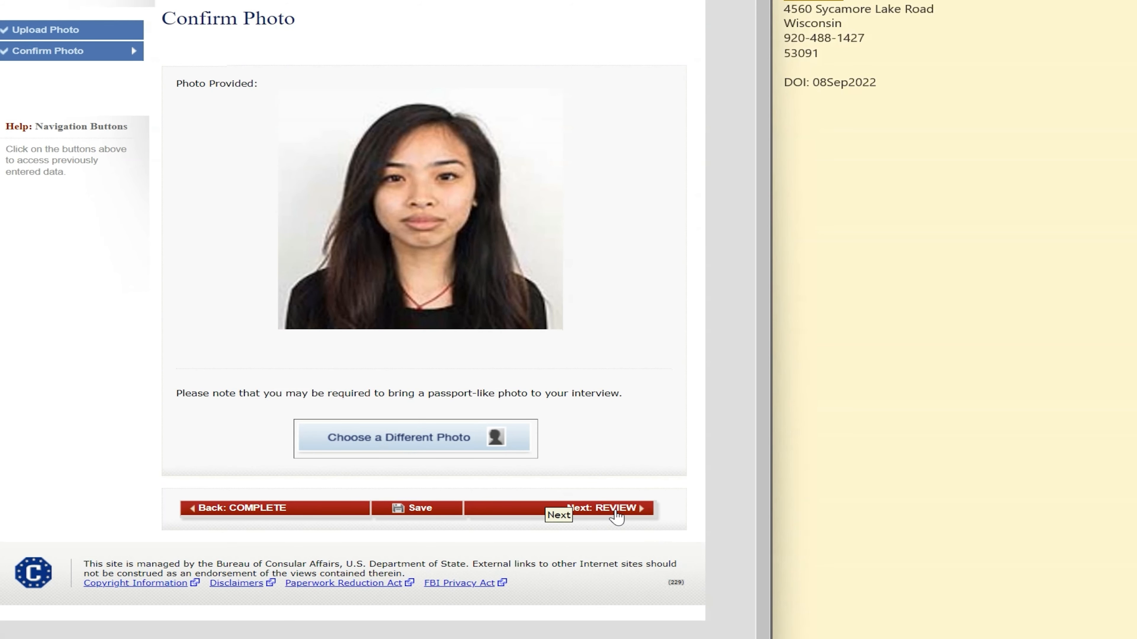
Open the application review and step through the personal and travel information sections
left_click(548, 508)
scroll(515, 126, "down", 5)
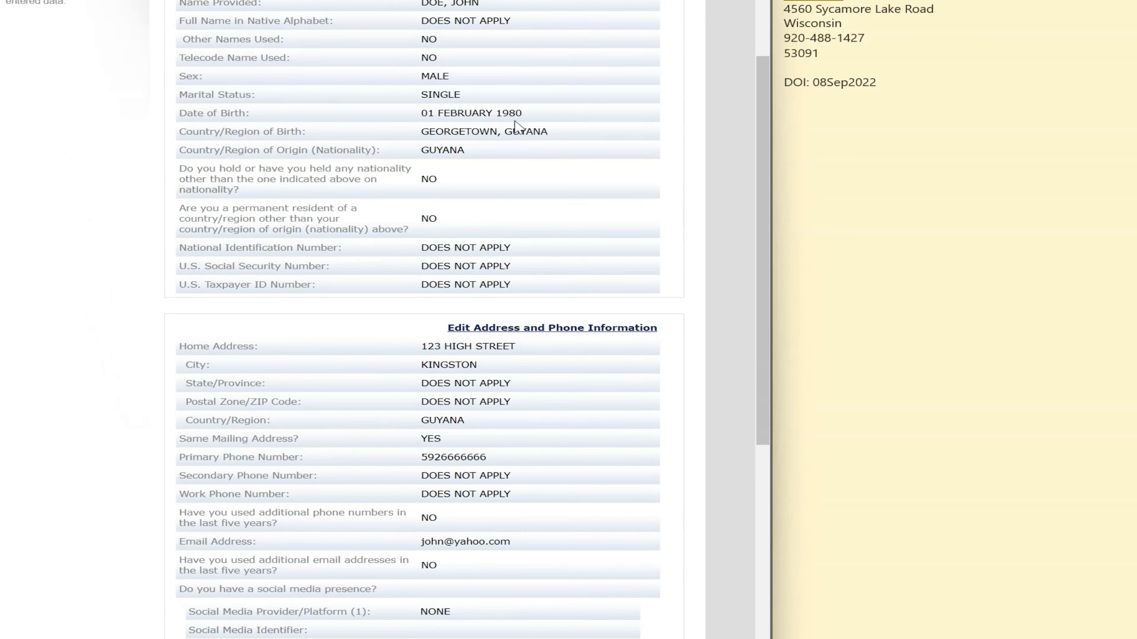
scroll(515, 126, "down", 5)
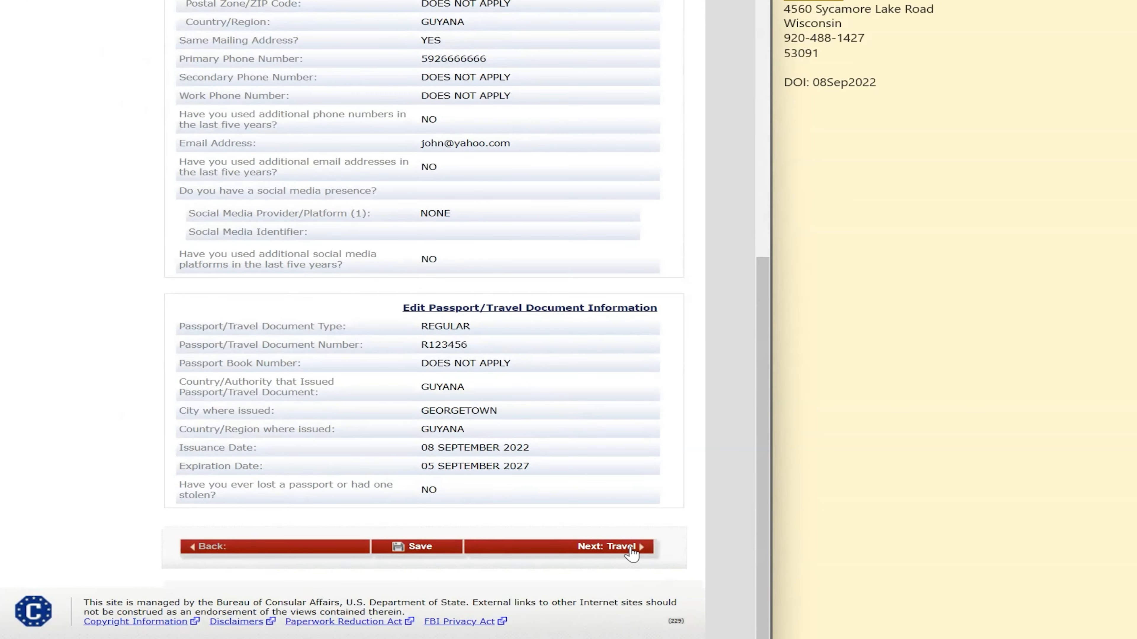
left_click(633, 547)
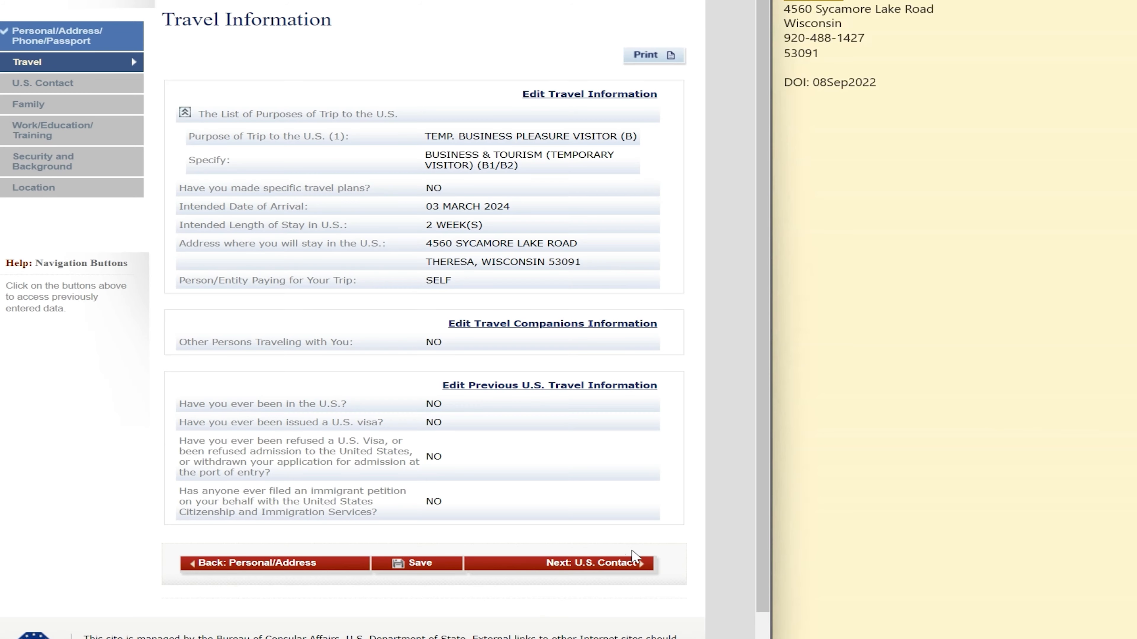
left_click(635, 565)
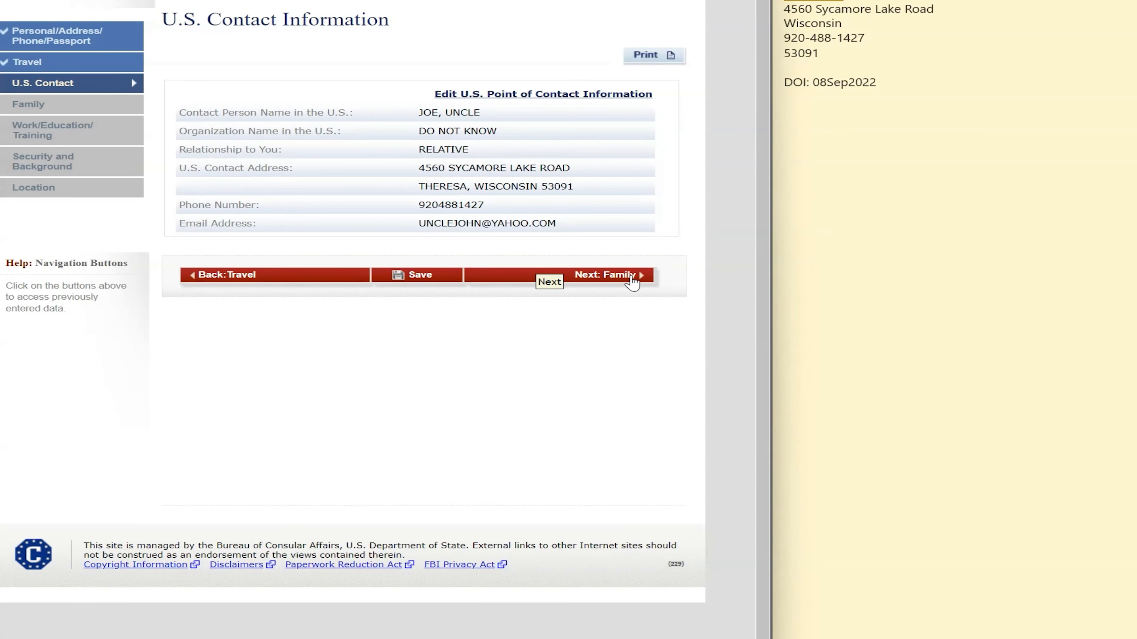
Continue through the U.S. contact, family, work/education and security reviews to the signing page
left_click(633, 283)
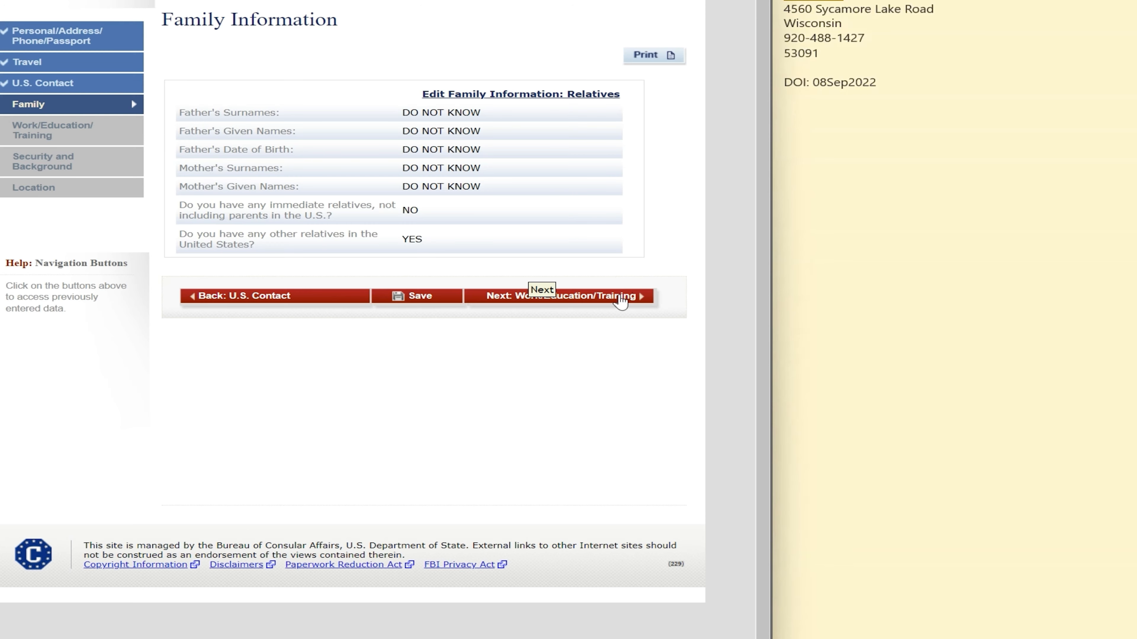
left_click(623, 301)
scroll(627, 345, "down", 4)
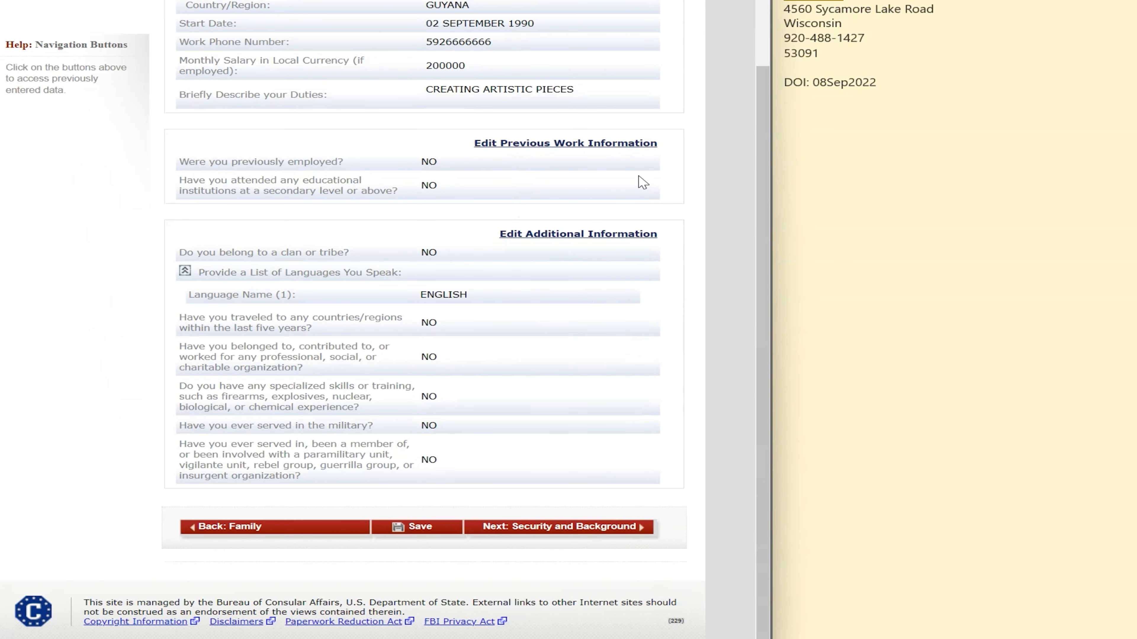
scroll(581, 358, "down", 5)
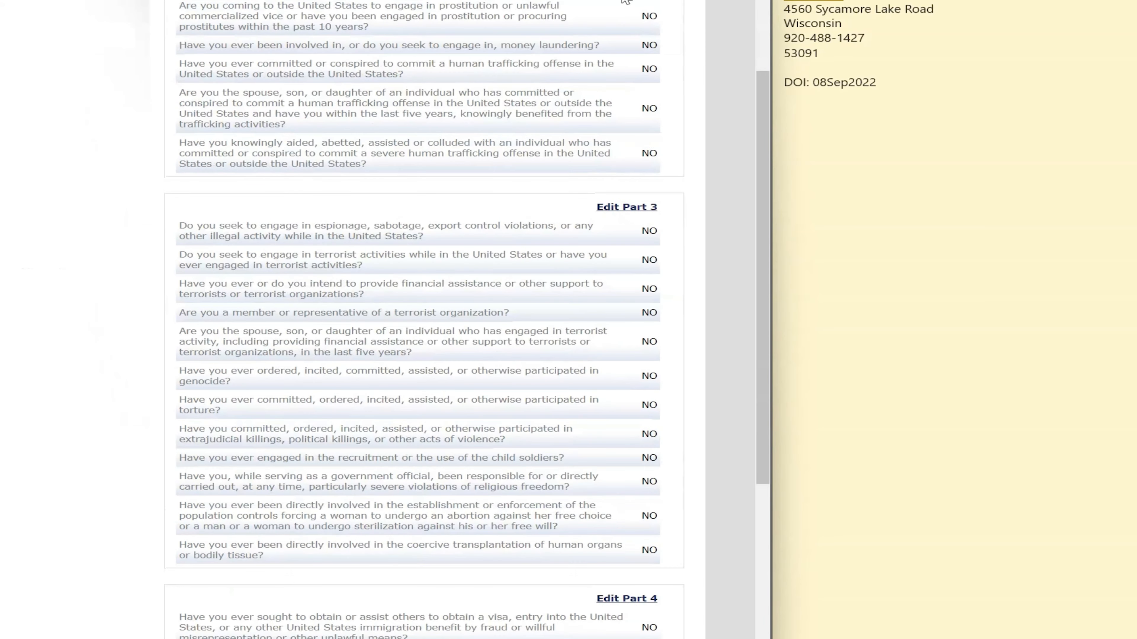
scroll(626, 396, "down", 5)
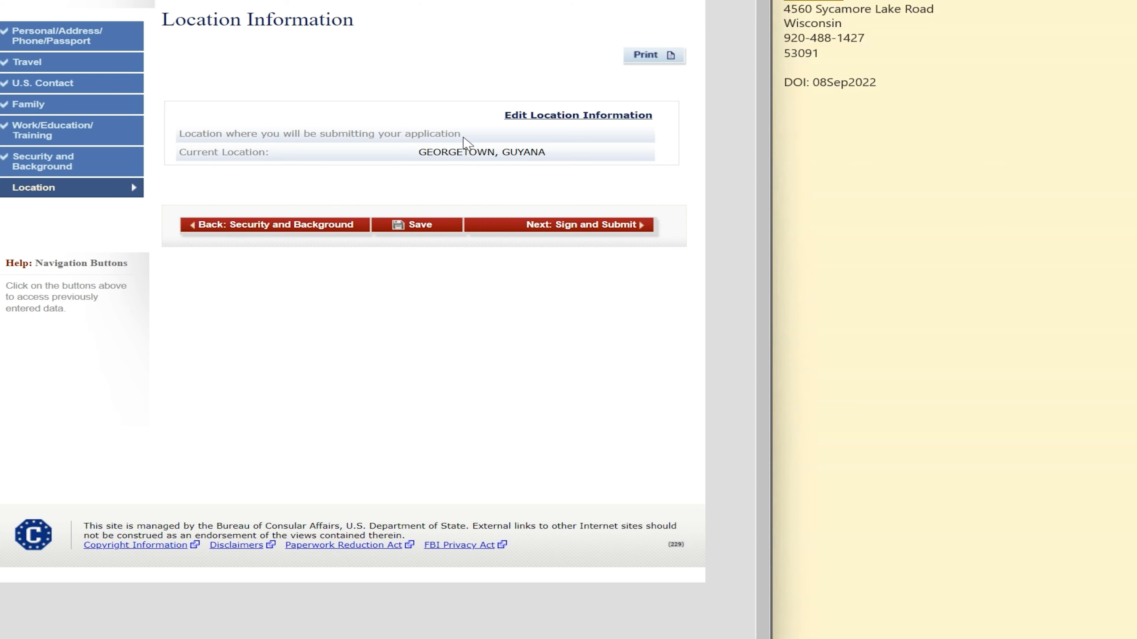
left_click(598, 228)
Enter the verification code and attempt to sign and submit the application
scroll(316, 276, "down", 1)
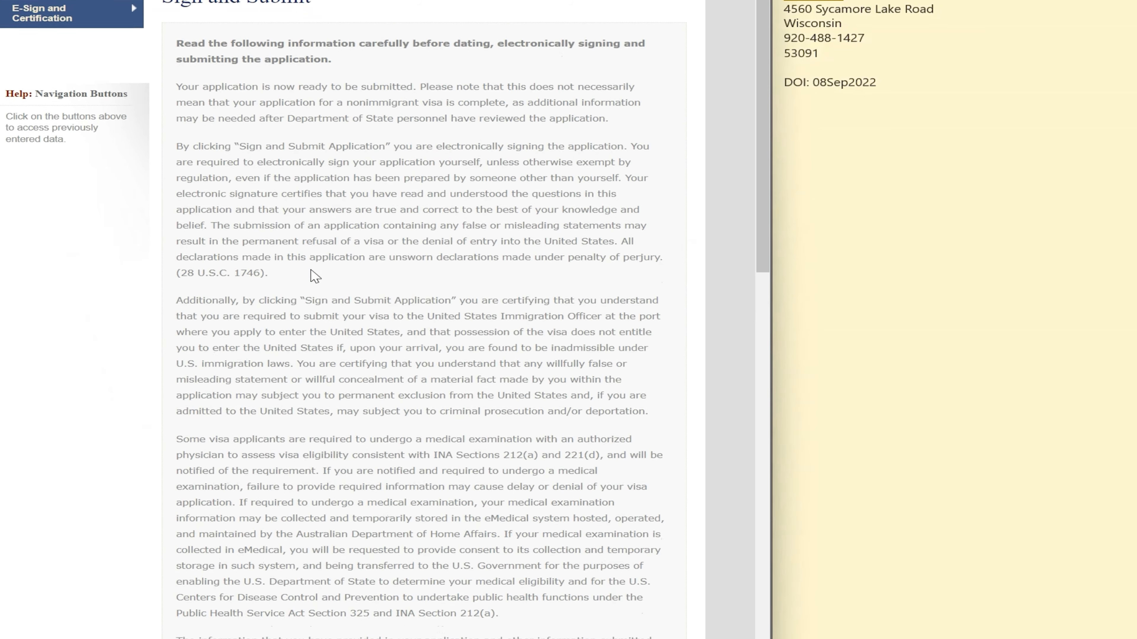
scroll(316, 276, "down", 15)
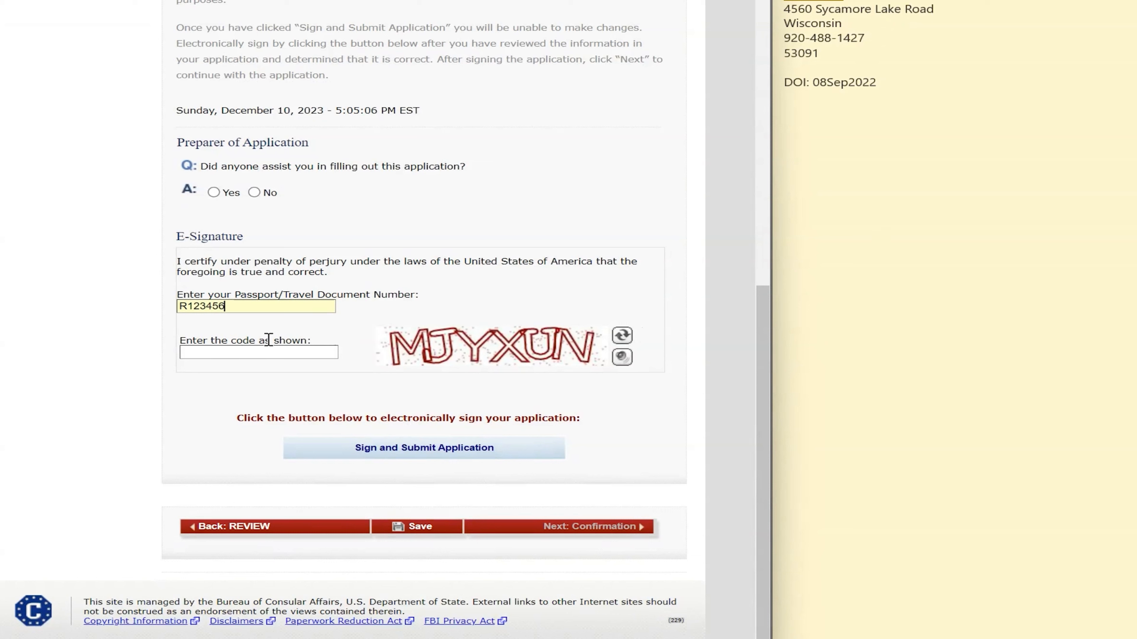
left_click(278, 356)
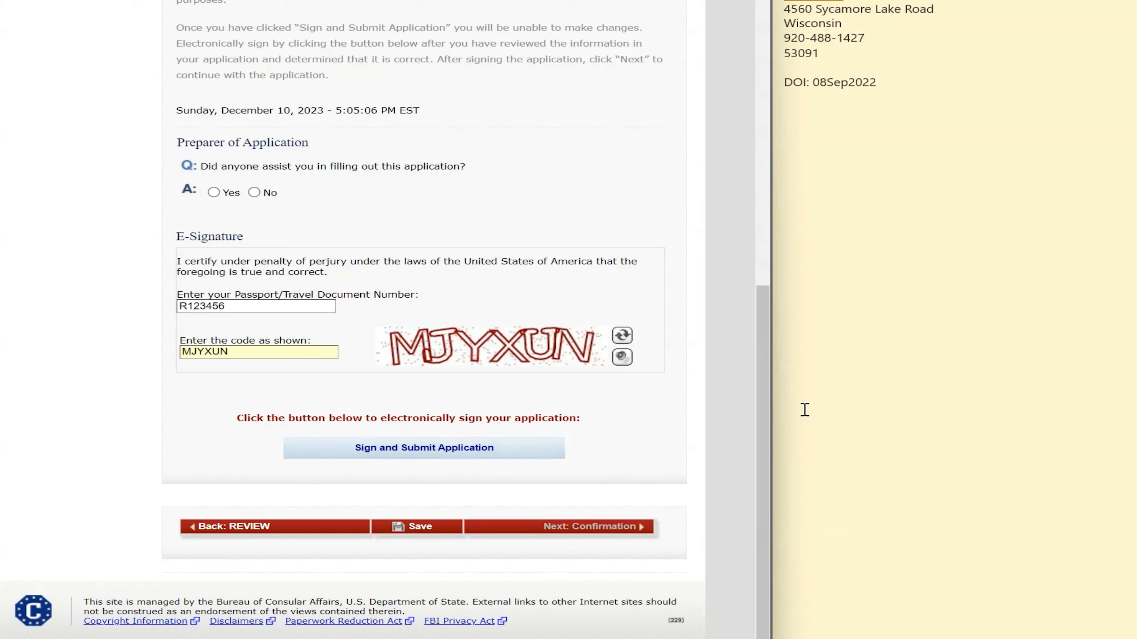
left_click(400, 450)
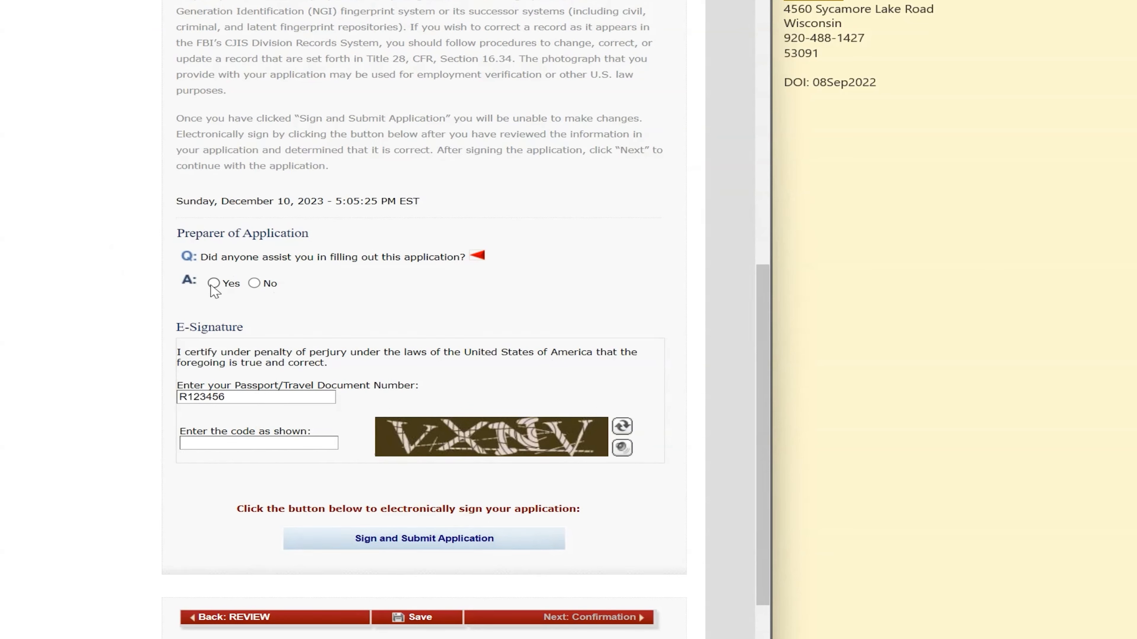
Answer No to the preparer question and sign and submit the application
left_click(254, 284)
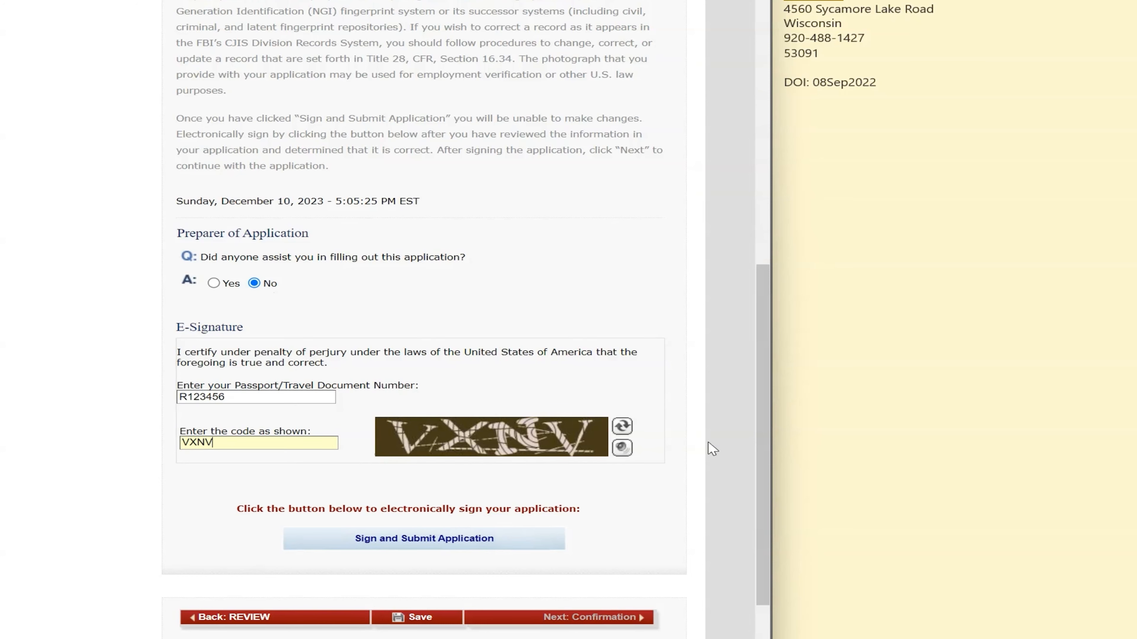
left_click(494, 541)
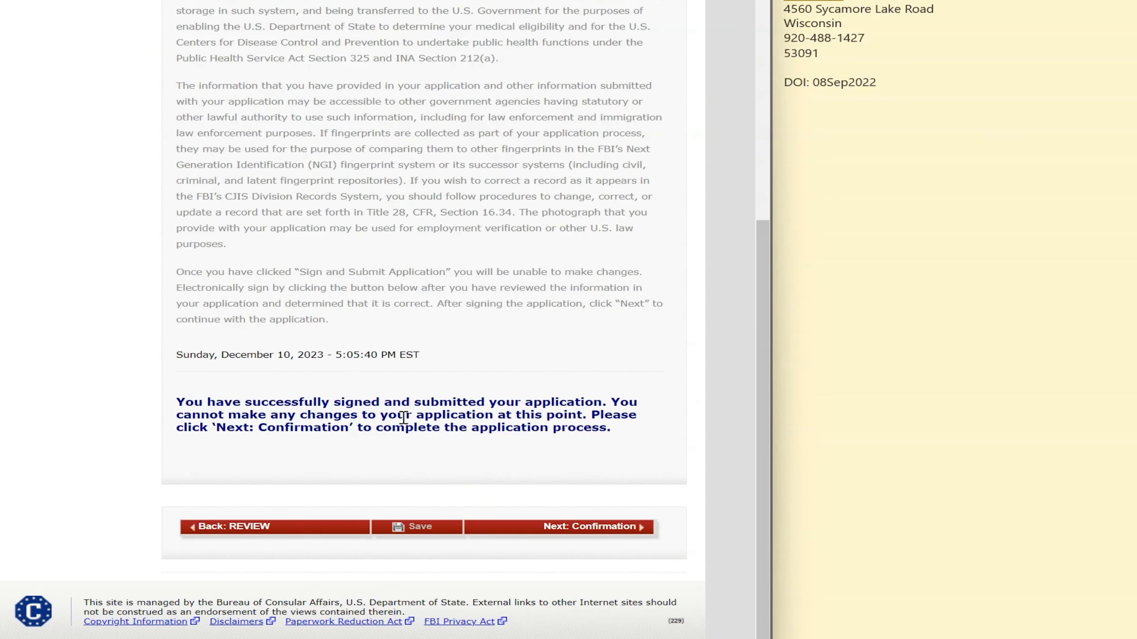
scroll(403, 421, "up", 3)
scroll(405, 421, "up", 1)
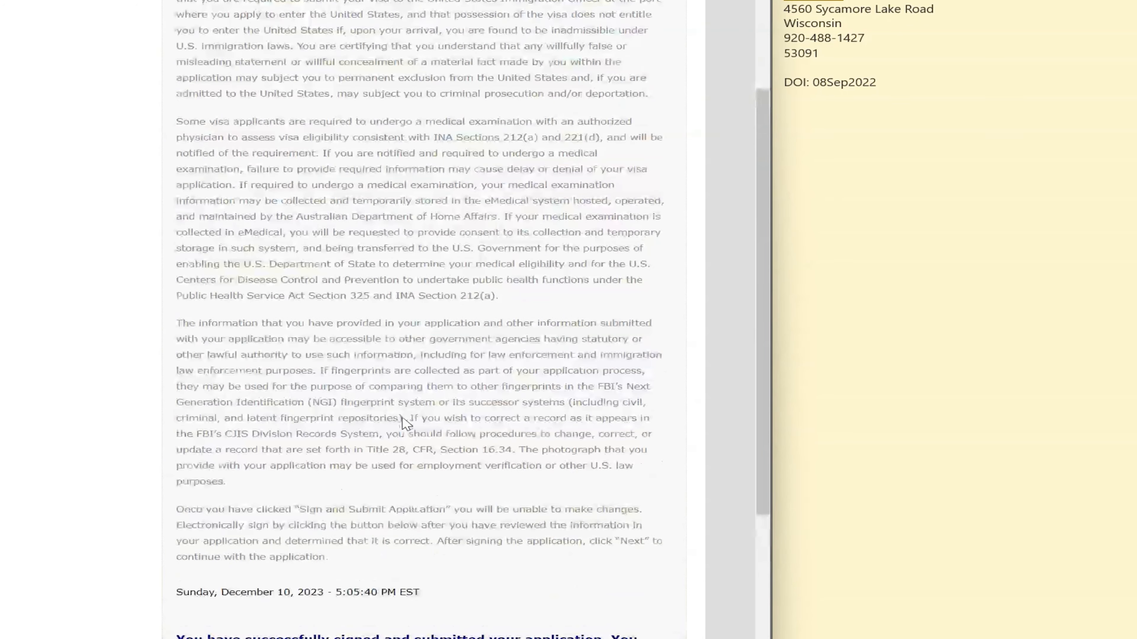
scroll(448, 470, "down", 4)
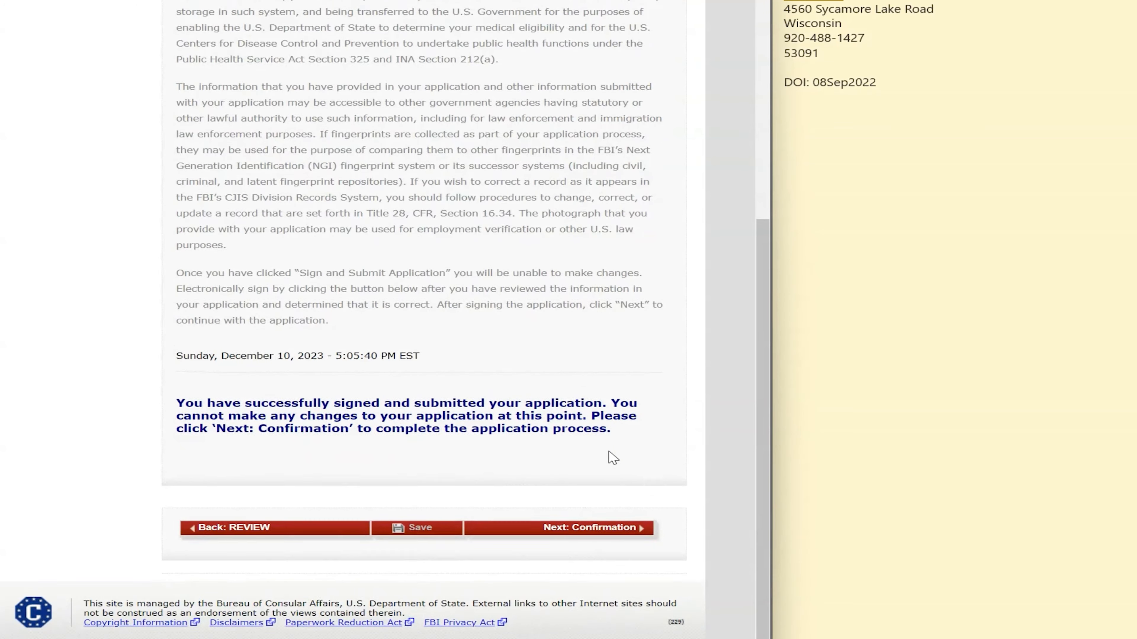
scroll(611, 457, "up", 11)
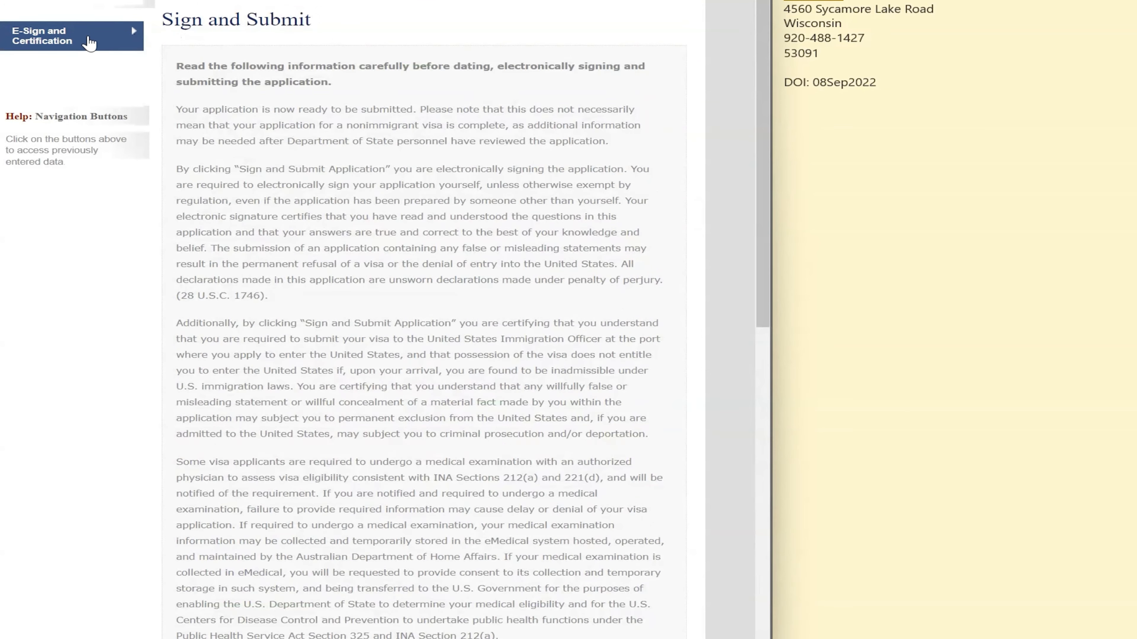
Scroll through the confirmation page's barcode, applicant summary, Georgetown location and interview instructions
scroll(482, 208, "down", 11)
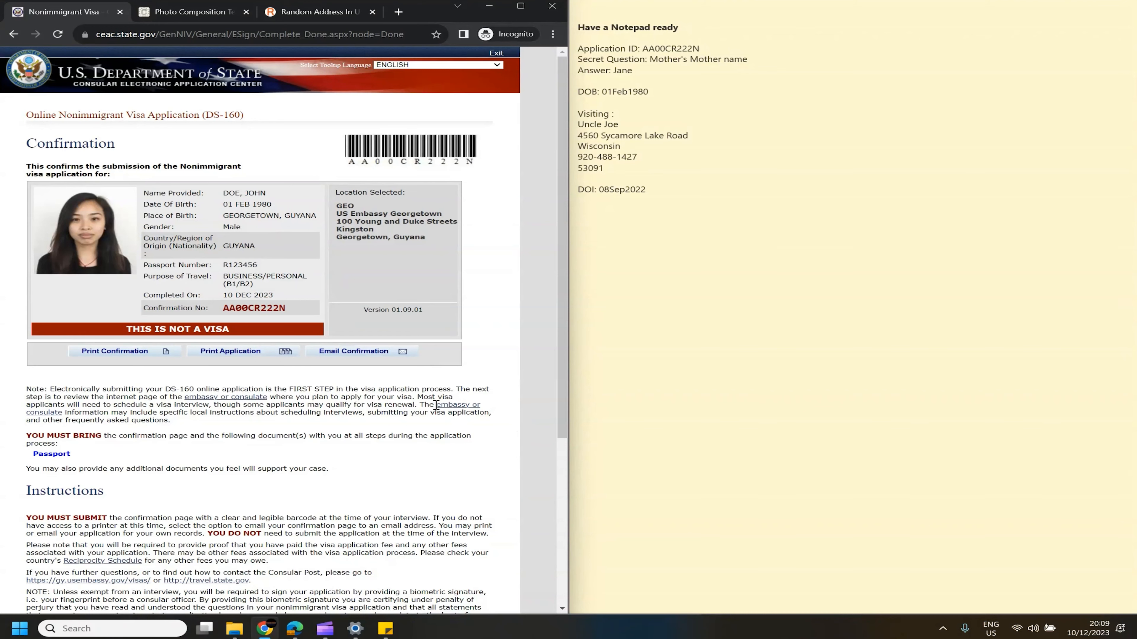
scroll(148, 561, "down", 5)
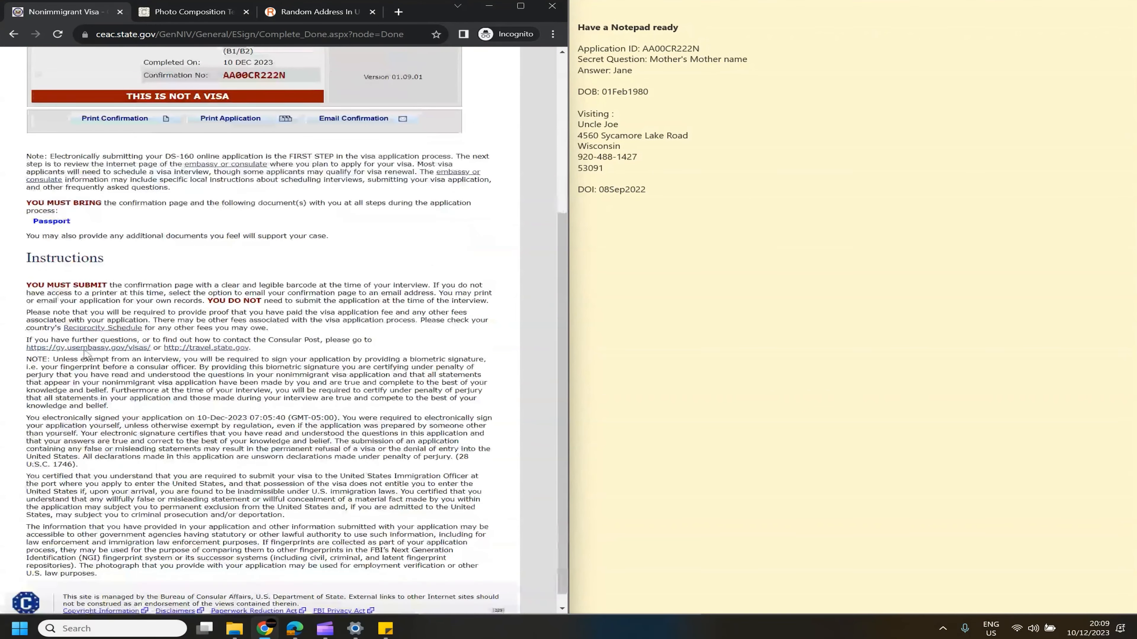
scroll(135, 264, "down", 1)
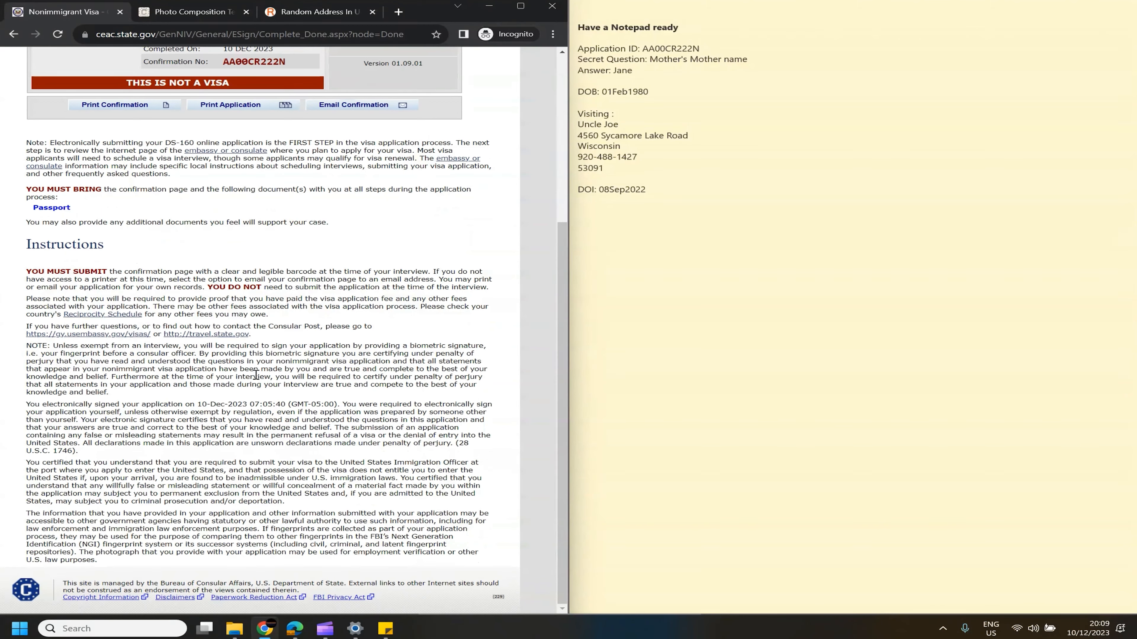